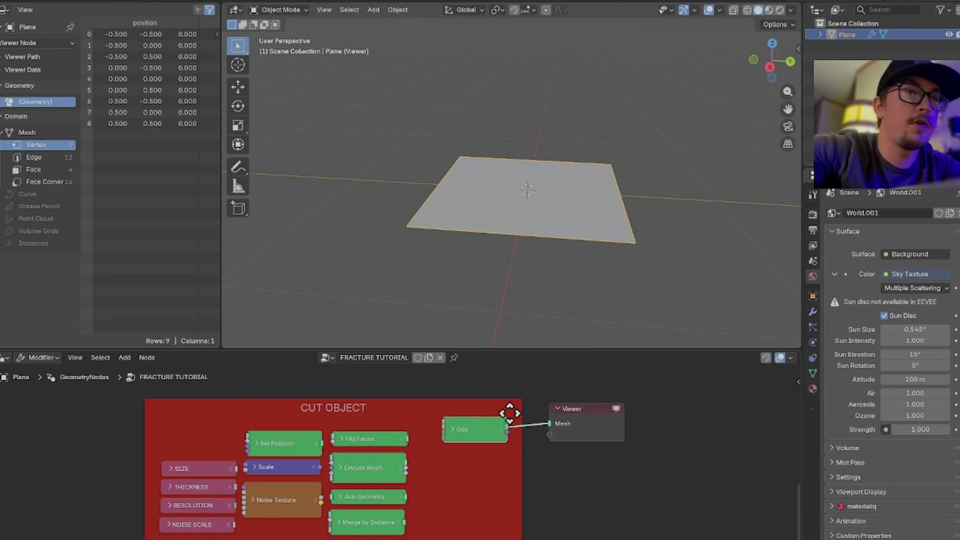
- Insert the Set Position node between Grid and Viewer, and place the Noise Texture node beneath the Grid
key("Home")
left_click(183, 423)
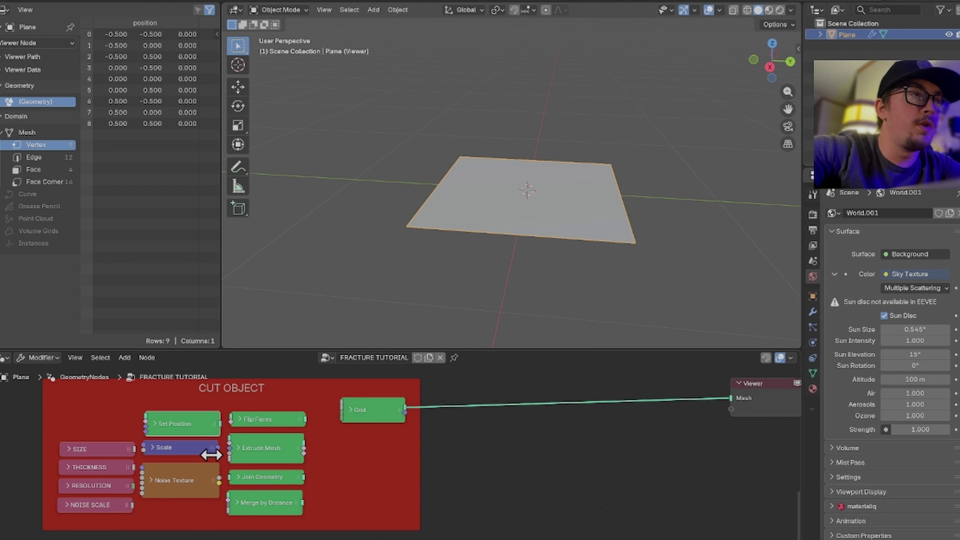
left_click_drag(179, 423, 513, 408)
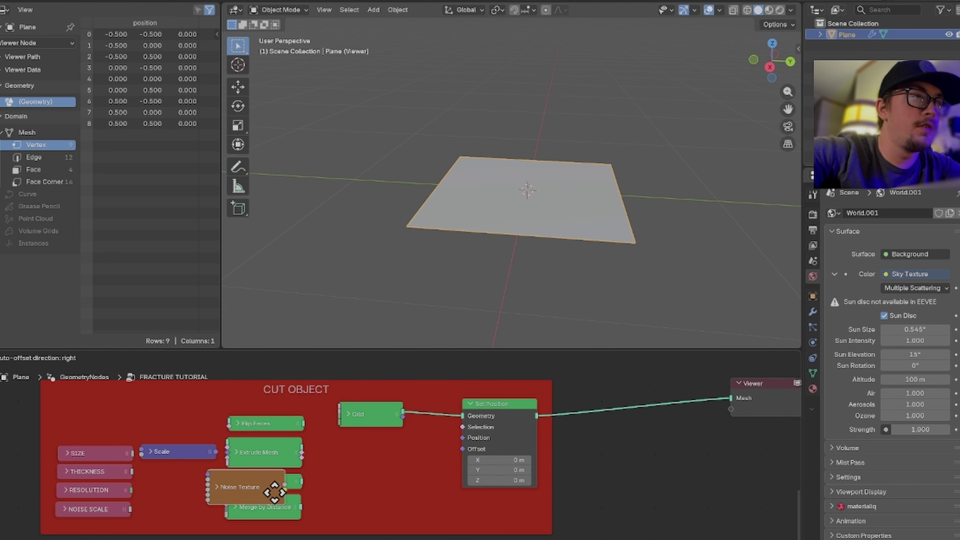
left_click_drag(275, 491, 410, 510)
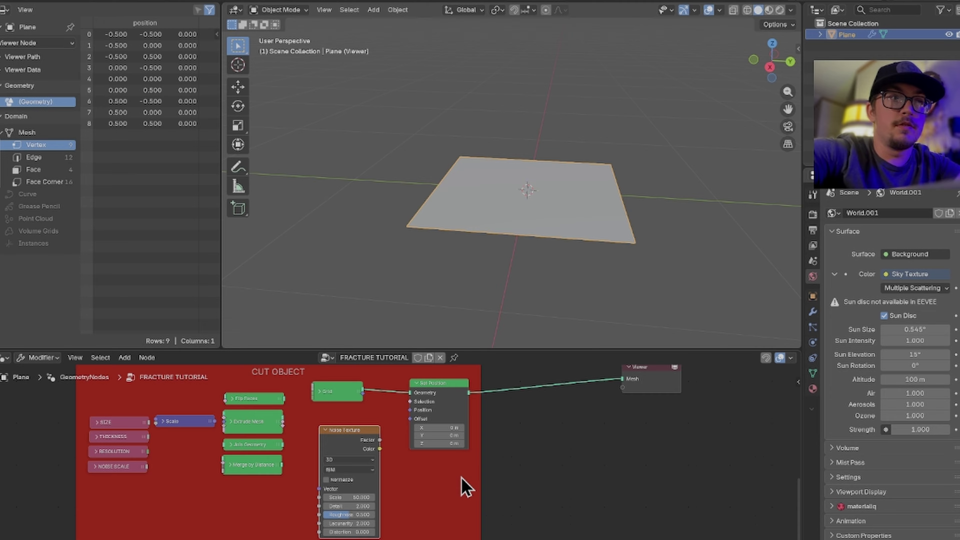
- Search the list of addable nodes for "NOISE"
key("shift+a")
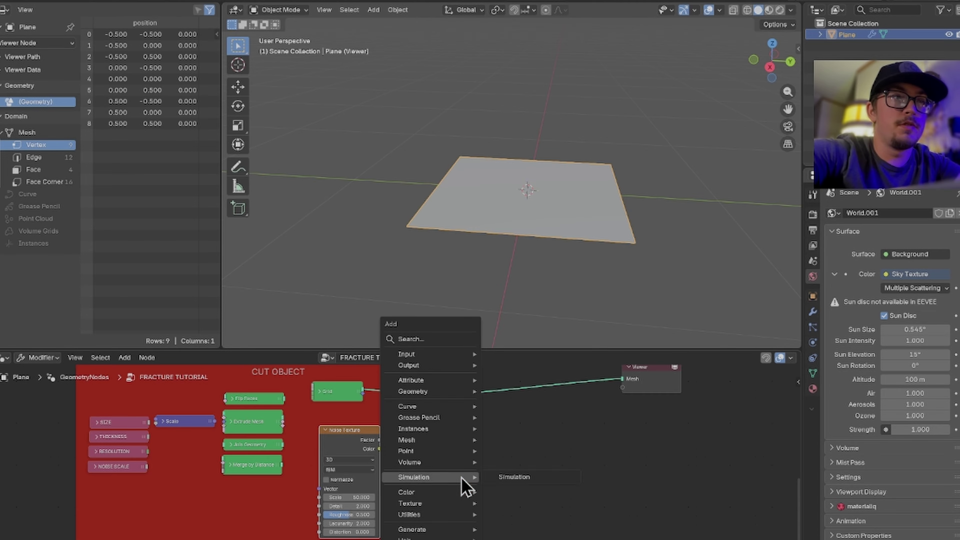
left_click(439, 340)
type("N")
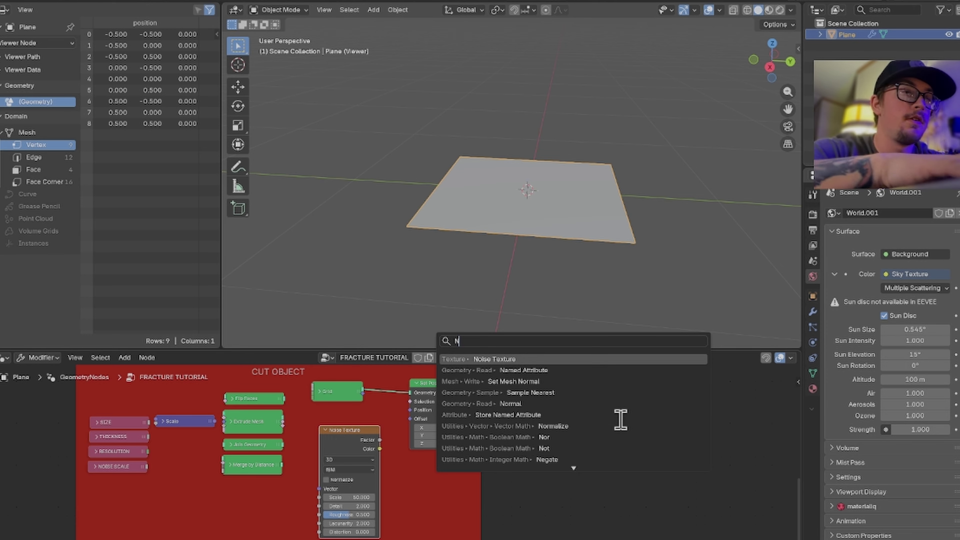
type("OISE")
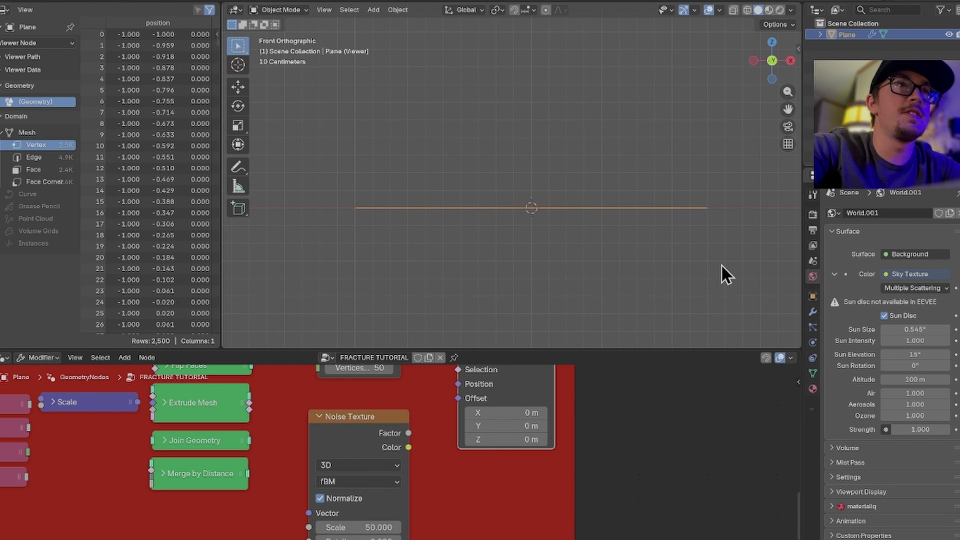
- Show the grid in front view and connect Noise Texture's Color output to Set Position's Offset input
middle_click_drag(553, 217, 412, 217)
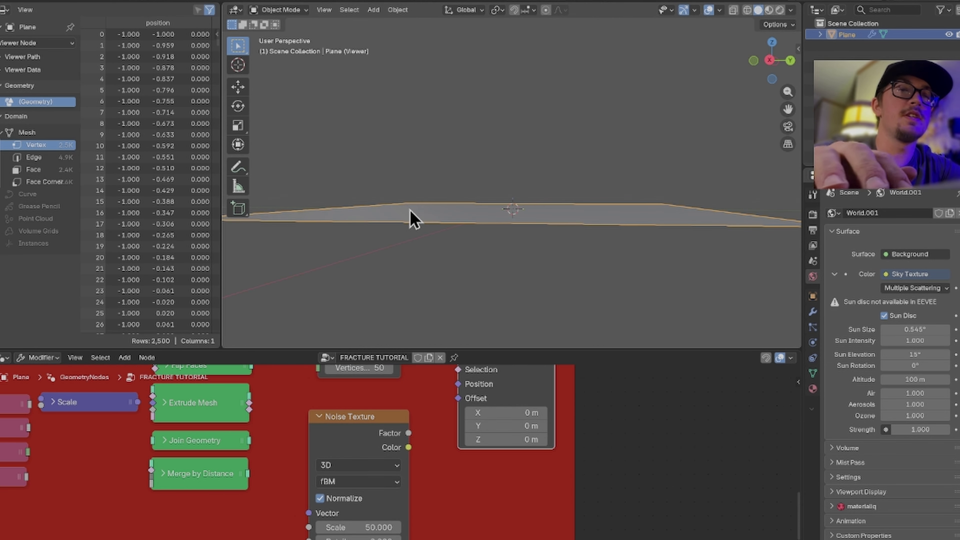
key("KP_1")
left_click_drag(409, 447, 458, 398)
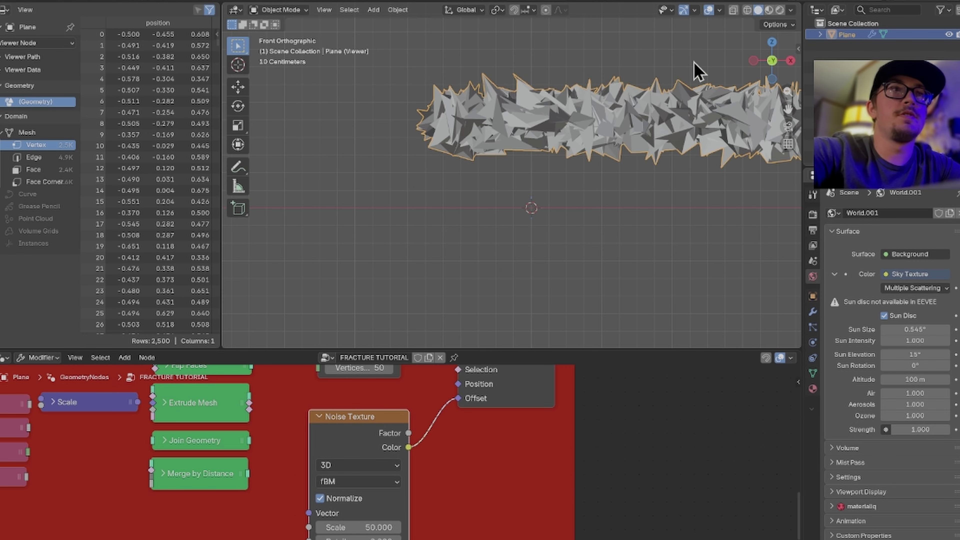
- Annotate a vertical and a horizontal axis from the origin, labelled 0 at the corner and 1 at the ends
scroll(533, 211, "up", 5)
scroll(414, 131, "up", 2)
middle_click_drag(447, 186, 557, 108, "shift")
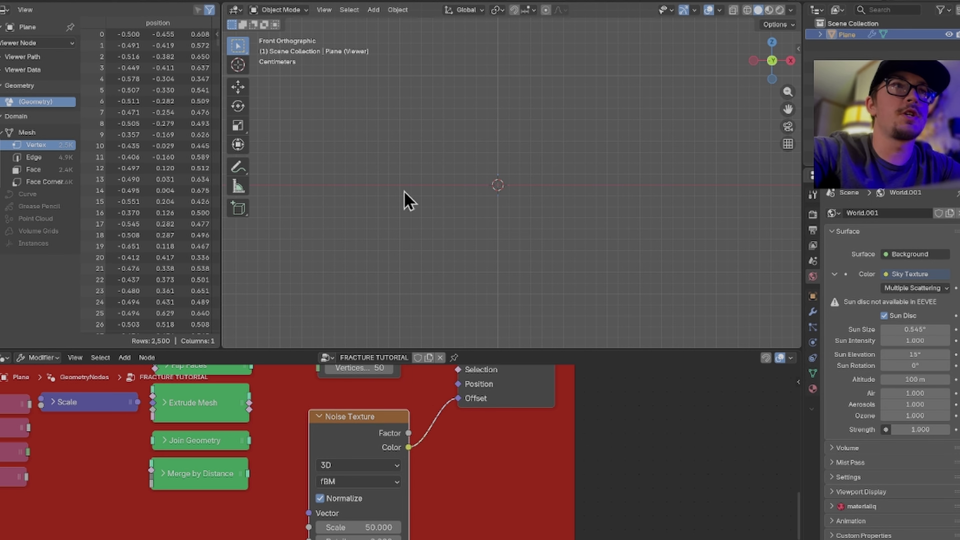
key("shift+space")
key("d")
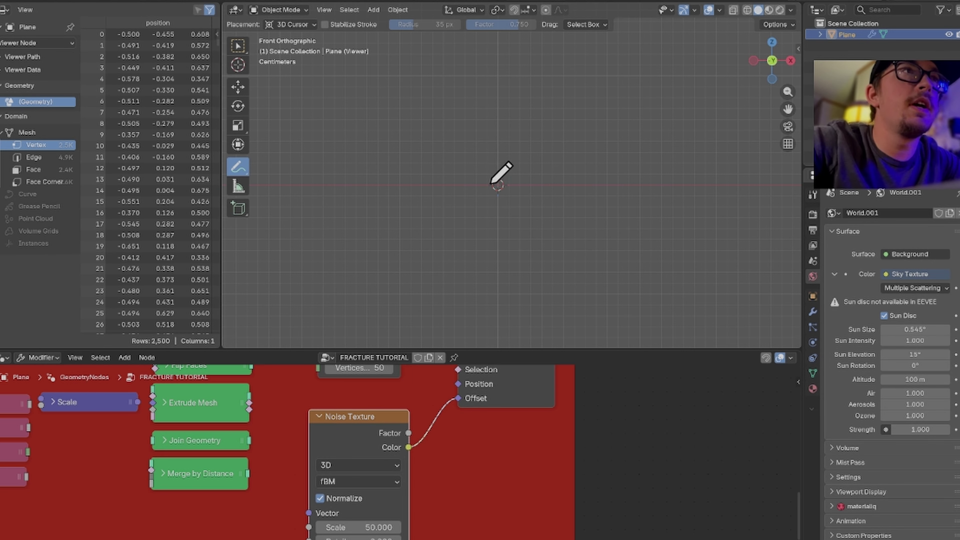
mouse_move(495, 184)
left_mouse_down()
mouse_move(608, 181)
mouse_move(500, 76)
left_mouse_up()
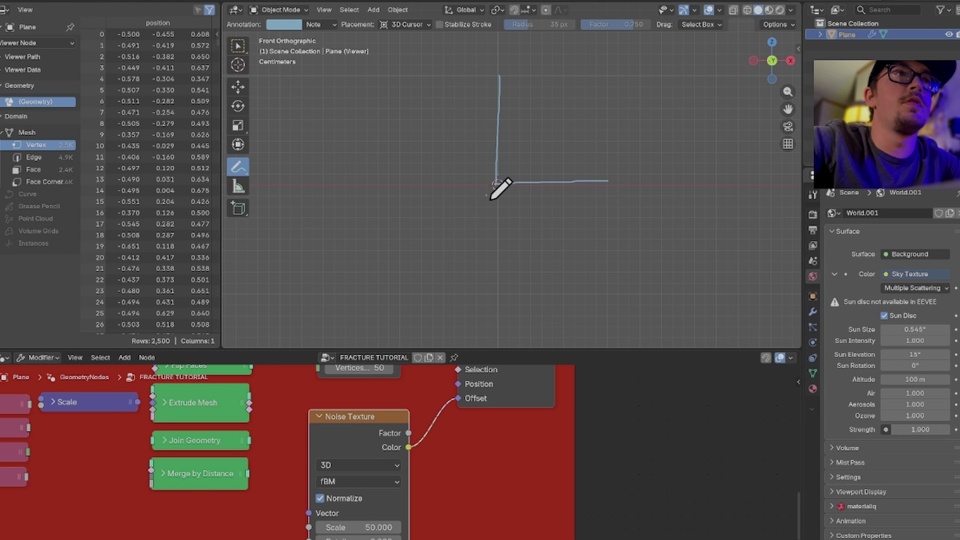
left_click_drag(493, 191, 488, 205)
left_click_drag(489, 65, 490, 81)
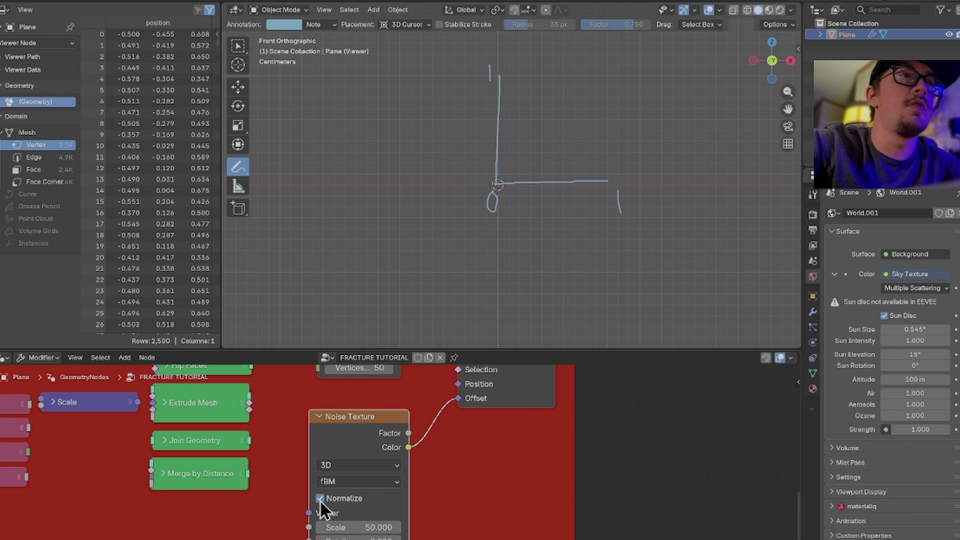
- Turn off Normalize on the Noise Texture node
left_click(319, 499)
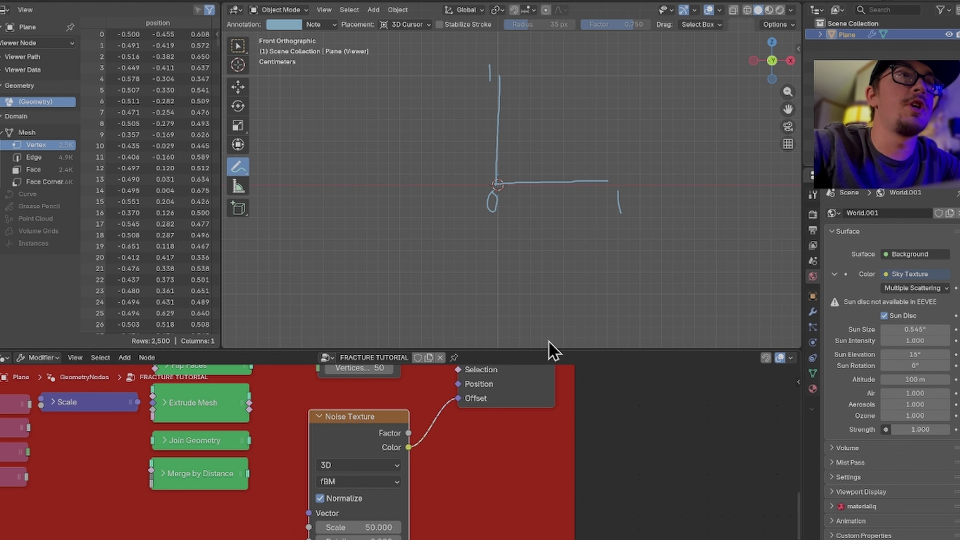
scroll(503, 180, "down", 3)
scroll(503, 180, "down", 6)
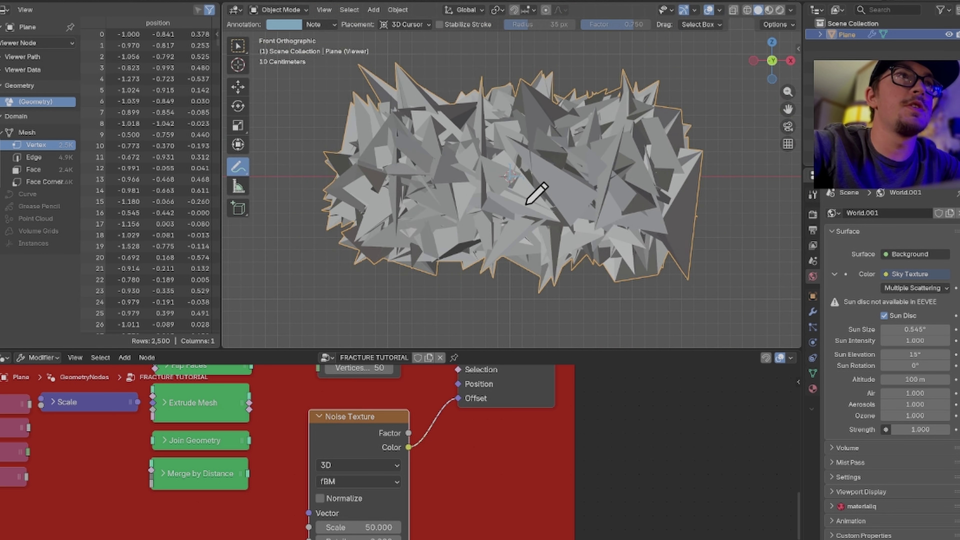
- Expand the Scale node and insert it between Noise Texture's Color output and Set Position's Offset input
middle_click_drag(444, 419, 504, 432)
scroll(505, 431, "down", 2)
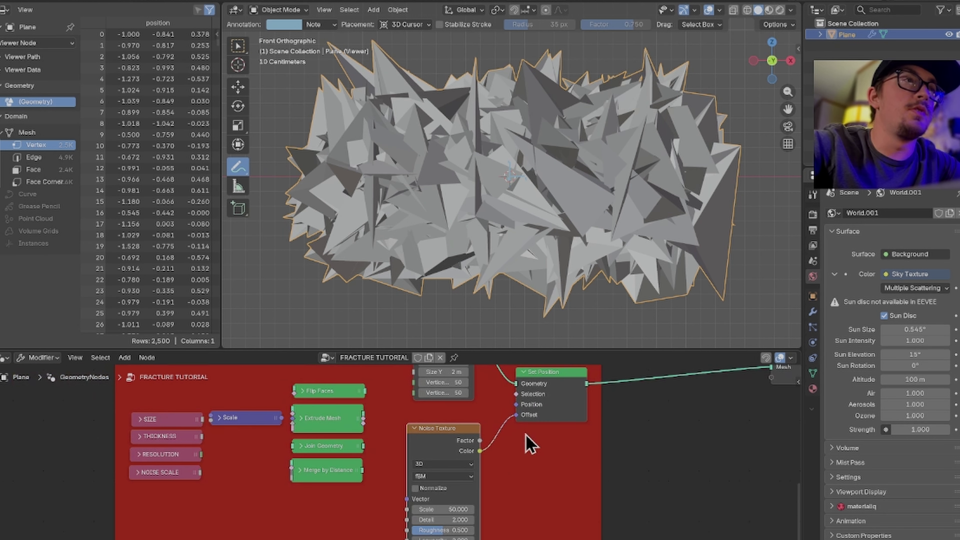
left_click(236, 426)
left_click(239, 419)
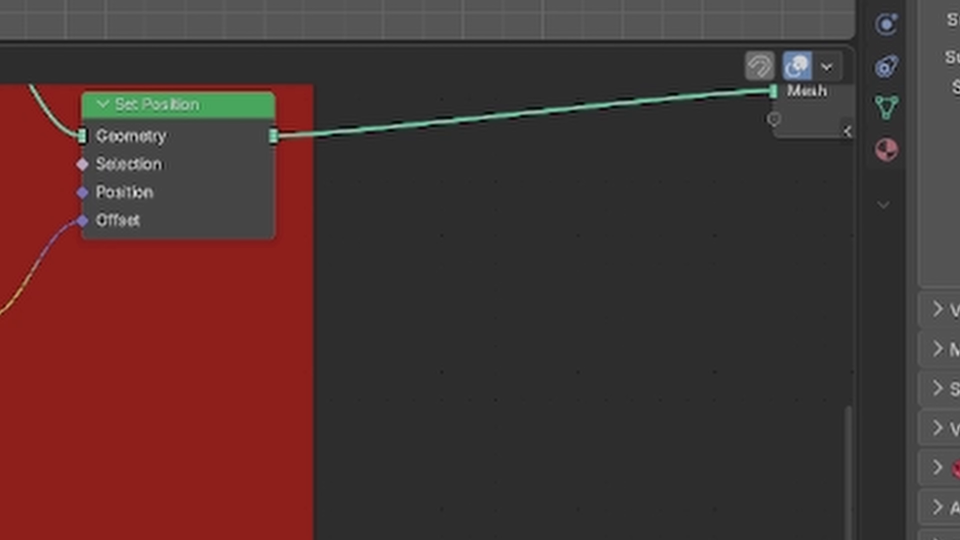
left_click_drag(0, 314, 54, 270)
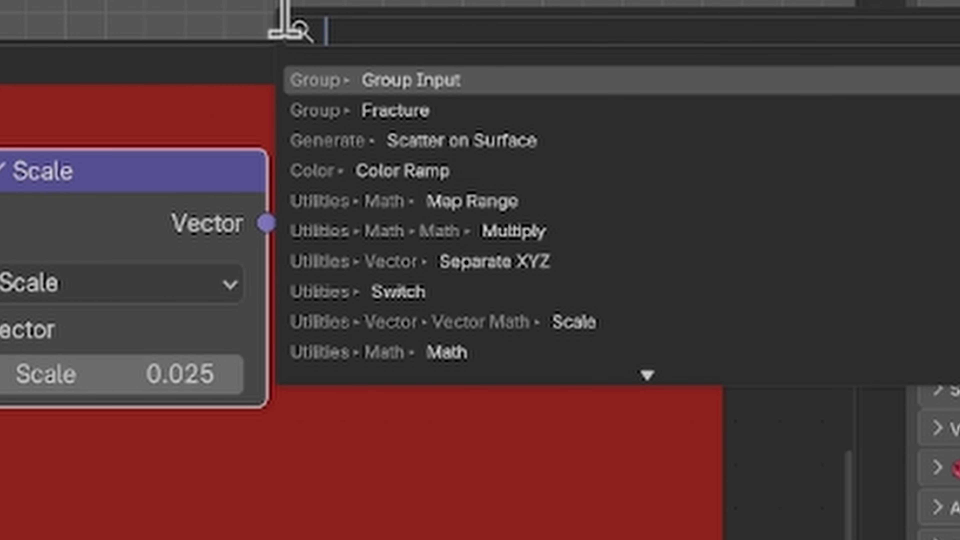
- Add a Vector Math node and set its operation to Scale
type("VECTO")
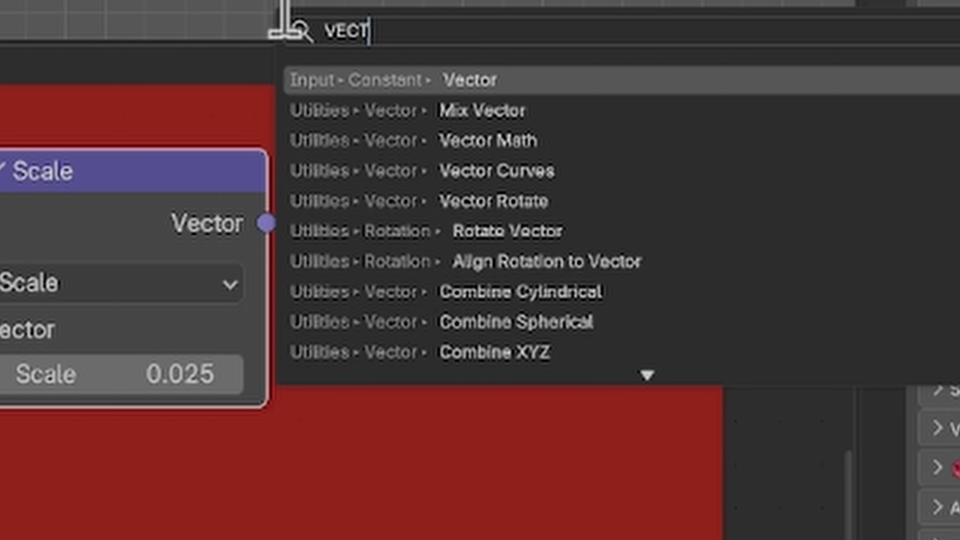
key("Down")
key("Down")
key("Return")
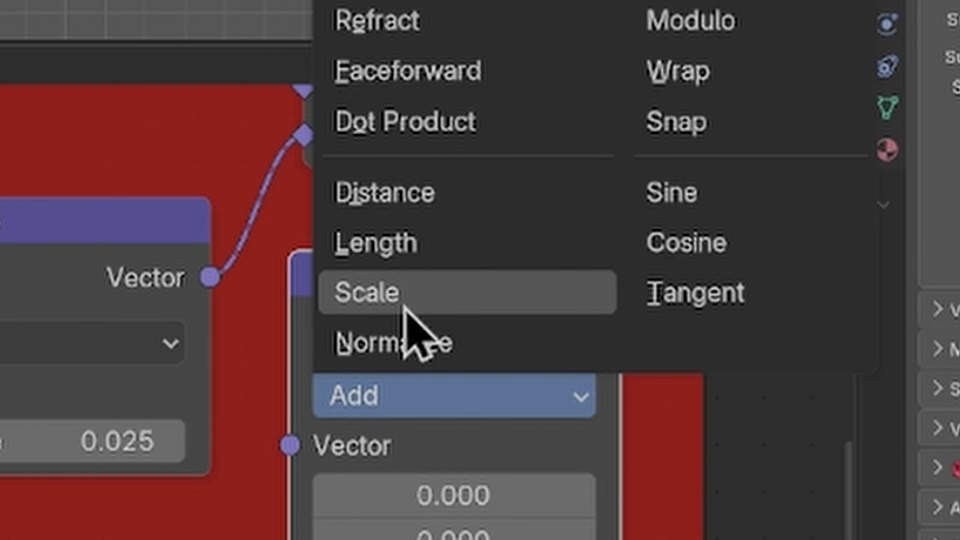
left_click(447, 254)
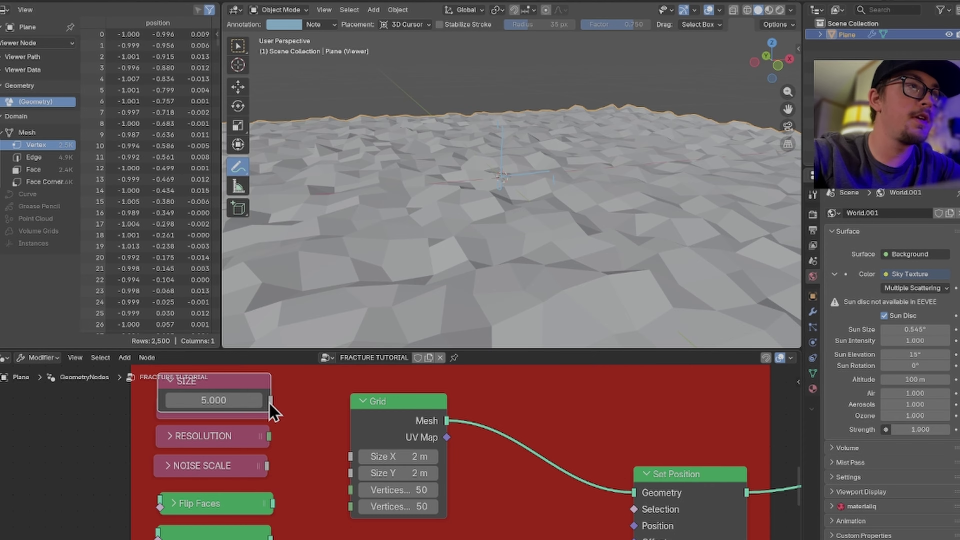
- Connect the SIZE value to the Grid's Size X and Size Y through a reroute, and expand the RESOLUTION node
left_click_drag(269, 403, 351, 456)
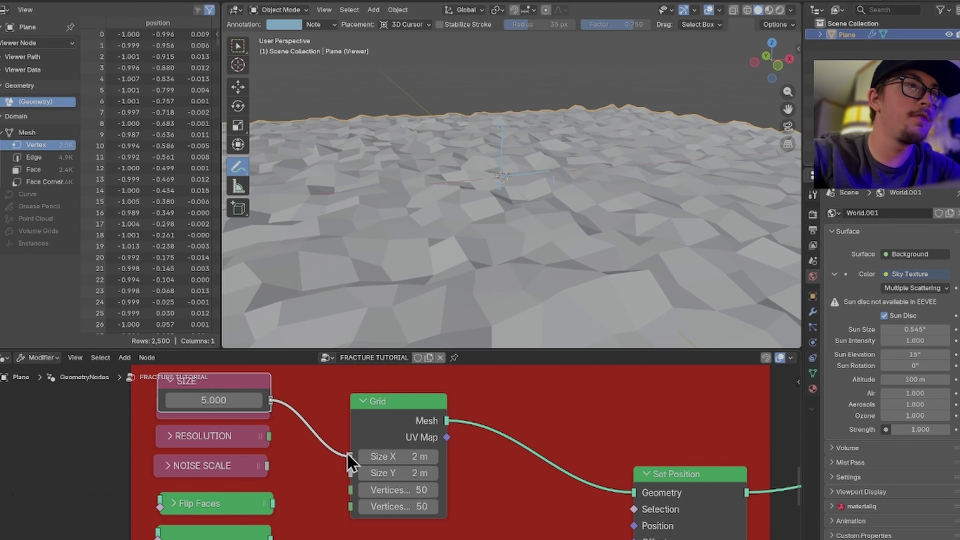
left_click_drag(271, 400, 350, 473)
right_click_drag(273, 471, 341, 423, "shift")
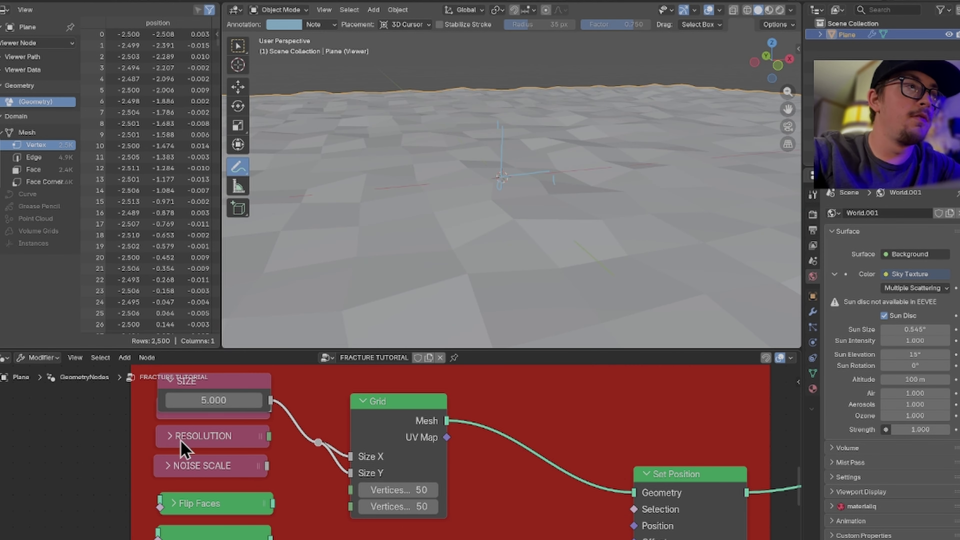
left_click(170, 436)
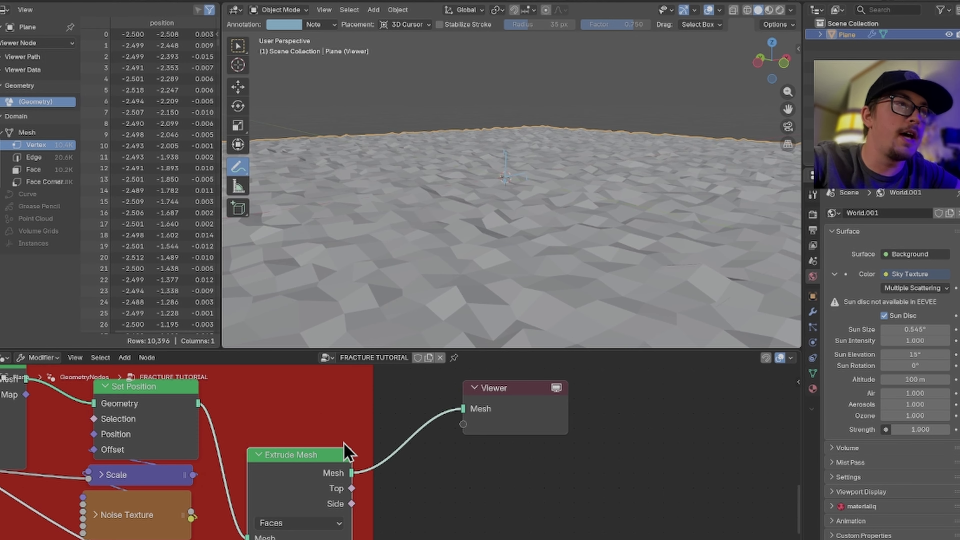
- Inspect the extruded mesh from below and open the THICKNESS value for editing
mouse_move(477, 257)
middle_mouse_down()
mouse_move(475, 235)
mouse_move(484, 253)
middle_mouse_up()
scroll(490, 238, "down", 4)
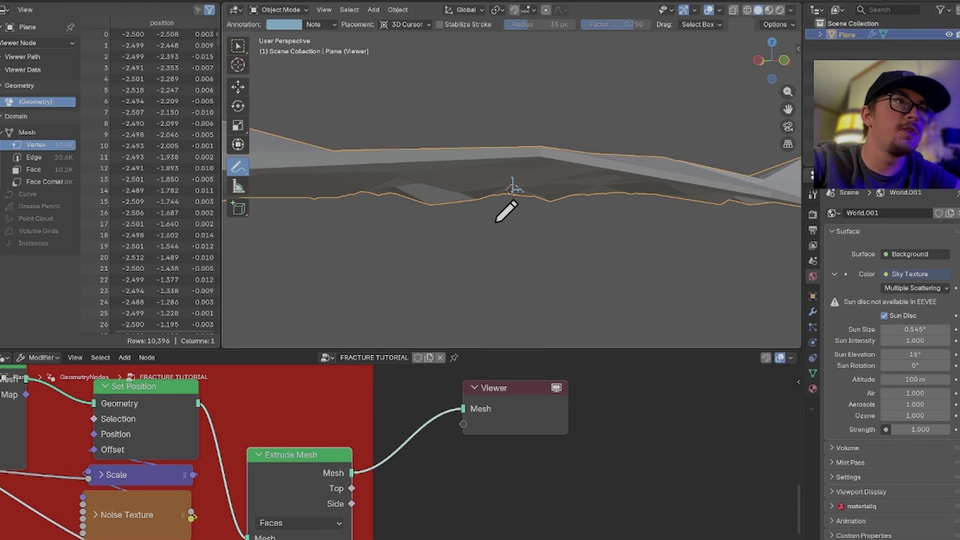
middle_click_drag(498, 219, 499, 222)
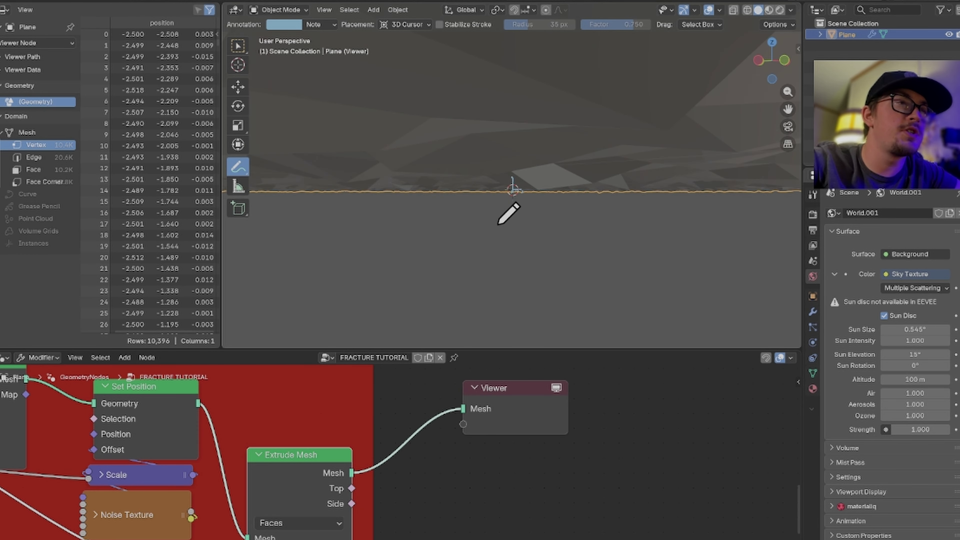
middle_click_drag(410, 497, 454, 403)
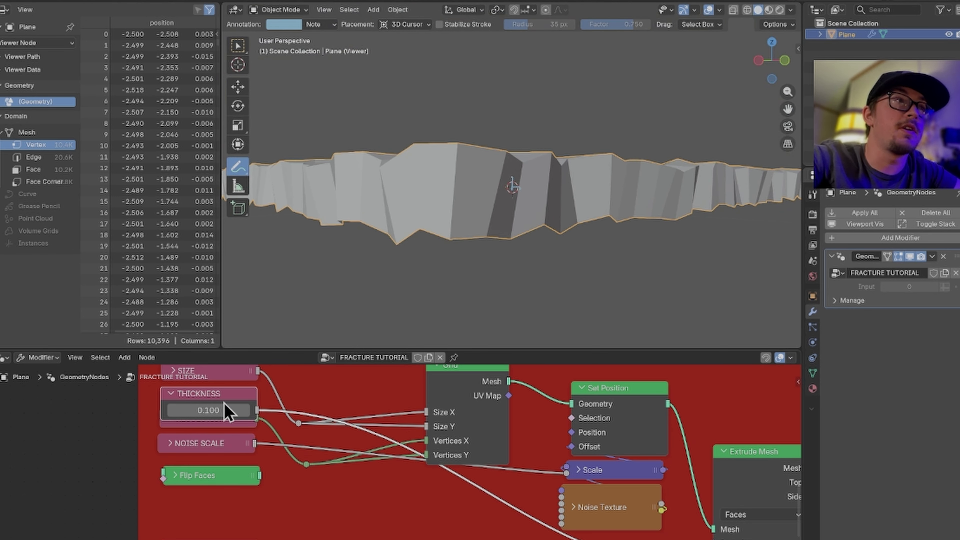
left_click(209, 409)
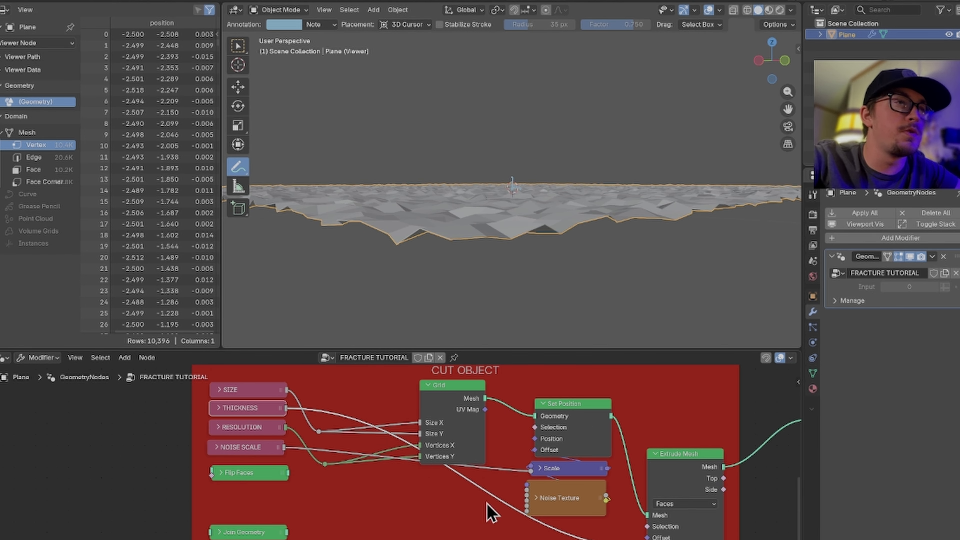
- Insert a Join Geometry node before the Viewer, combining the Flip Faces and Extrude Mesh outputs
middle_click_drag(488, 510, 114, 475)
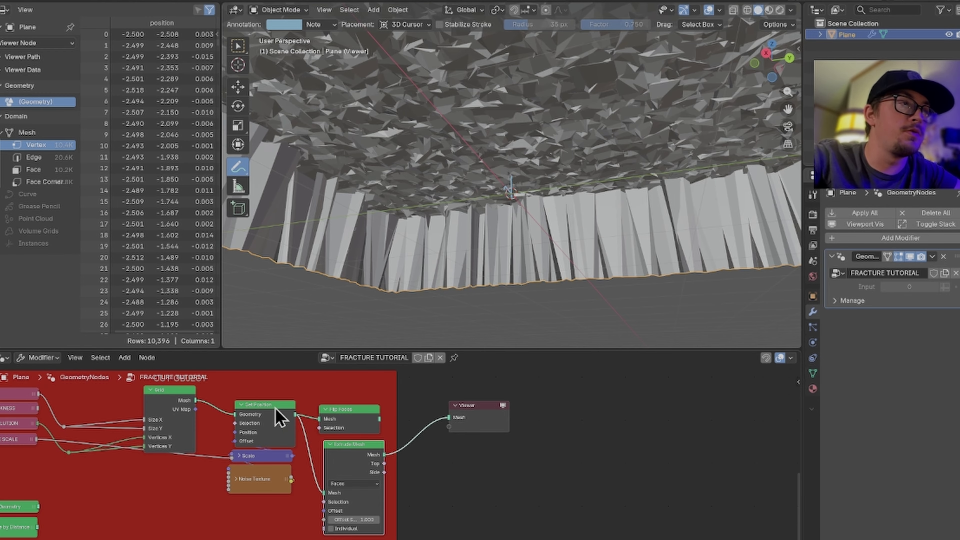
right_click_drag(274, 406, 339, 453, "alt")
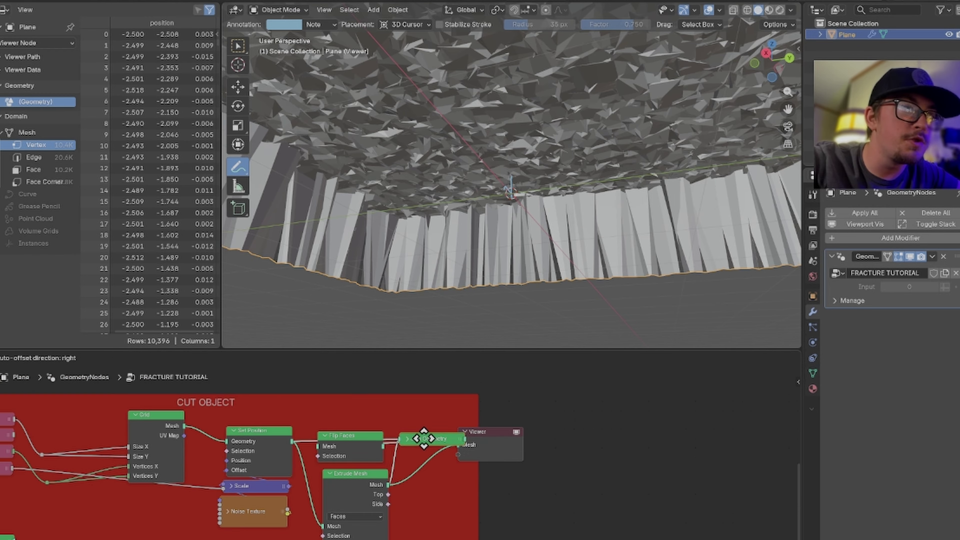
left_click_drag(424, 437, 430, 440)
middle_click_drag(506, 467, 359, 460)
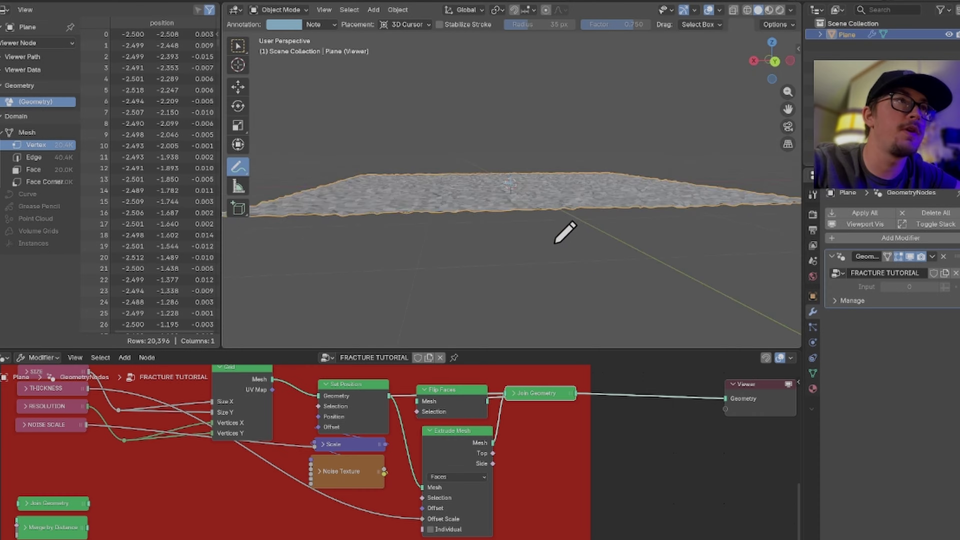
- Inspect the joined mesh, collapse the Extrude Mesh node and turn on the Face Orientation overlay
scroll(568, 231, "up", 6)
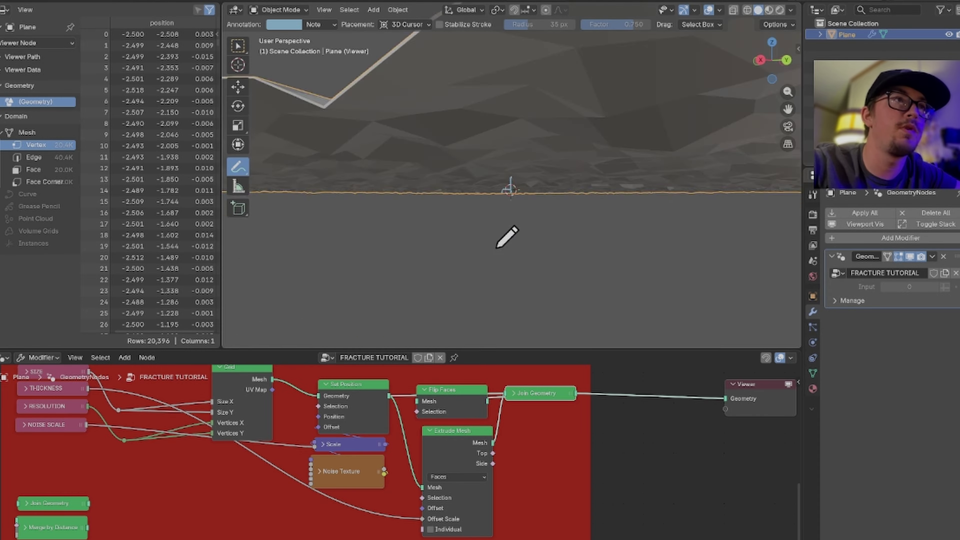
scroll(496, 248, "down", 5)
left_click(430, 431)
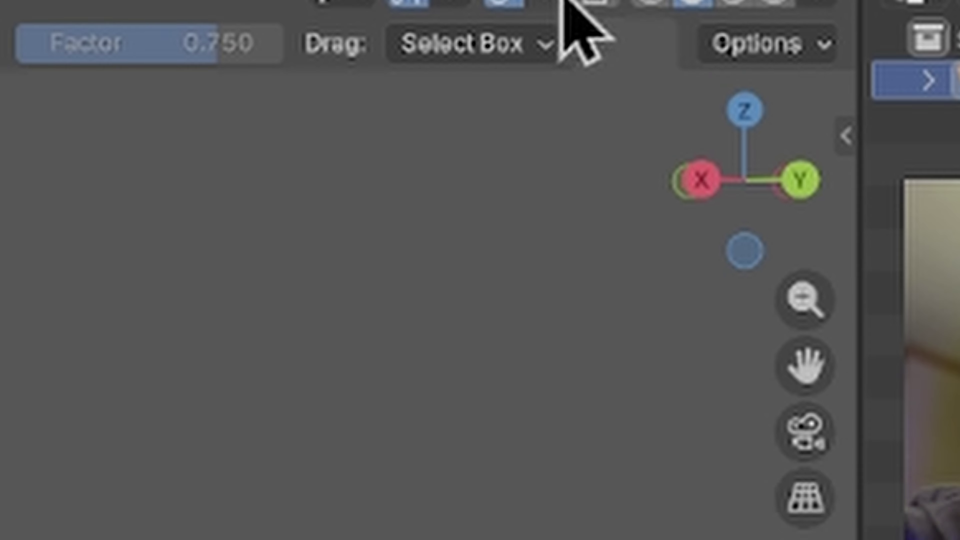
left_click(561, 2)
left_click(319, 293)
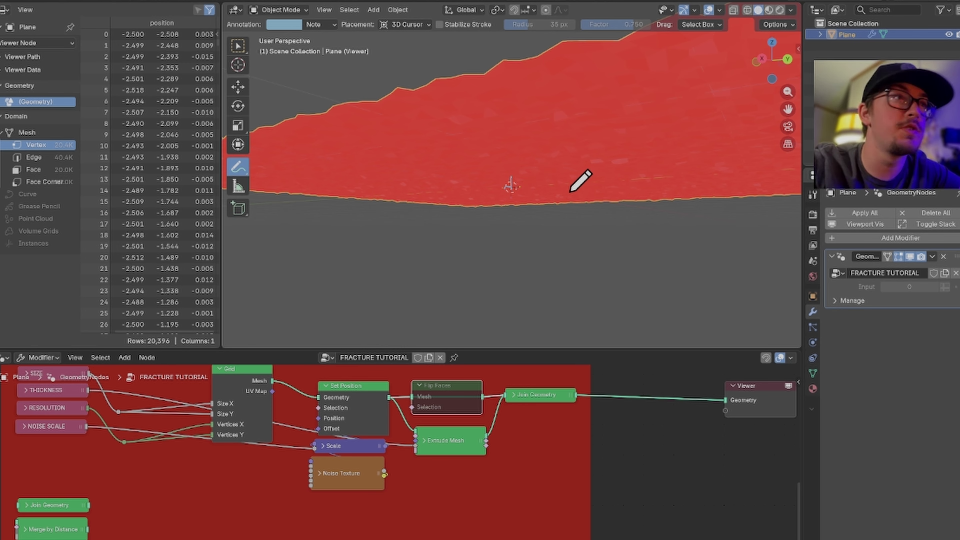
- Unmute the Flip Faces node and view the joined mesh edge-on
key("m")
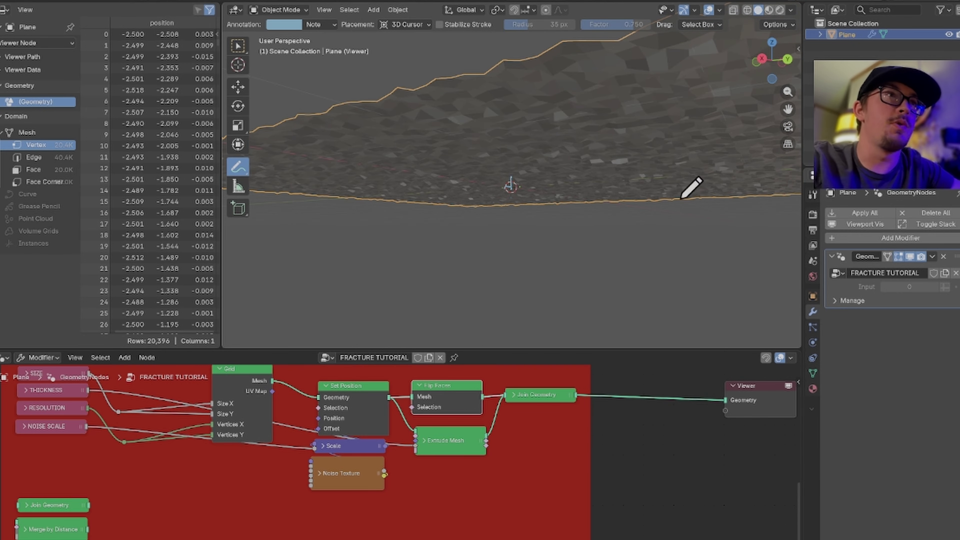
middle_click_drag(463, 158, 438, 169)
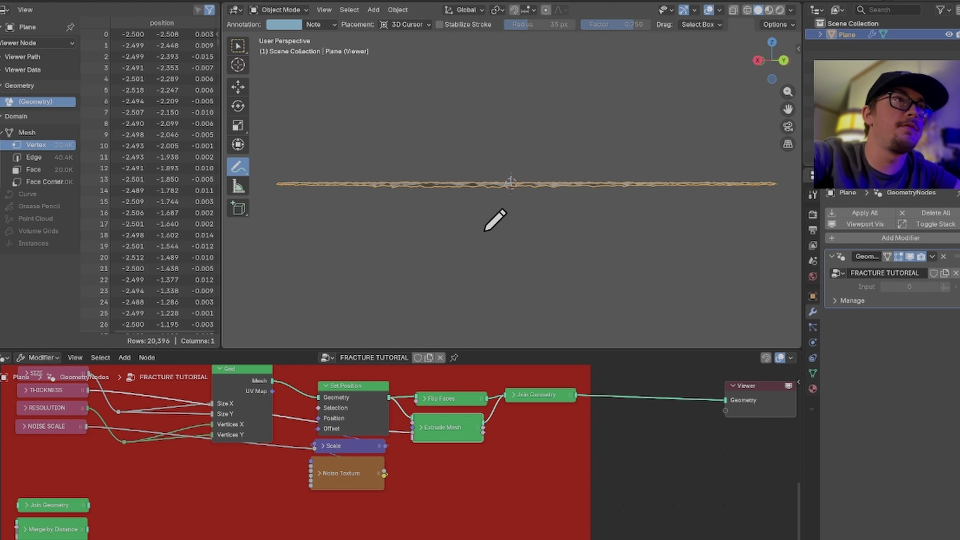
- Connect the Set Shade Smooth output to the Distribute Points on Faces mesh input and preview the resulting points
middle_click_drag(484, 231, 467, 251)
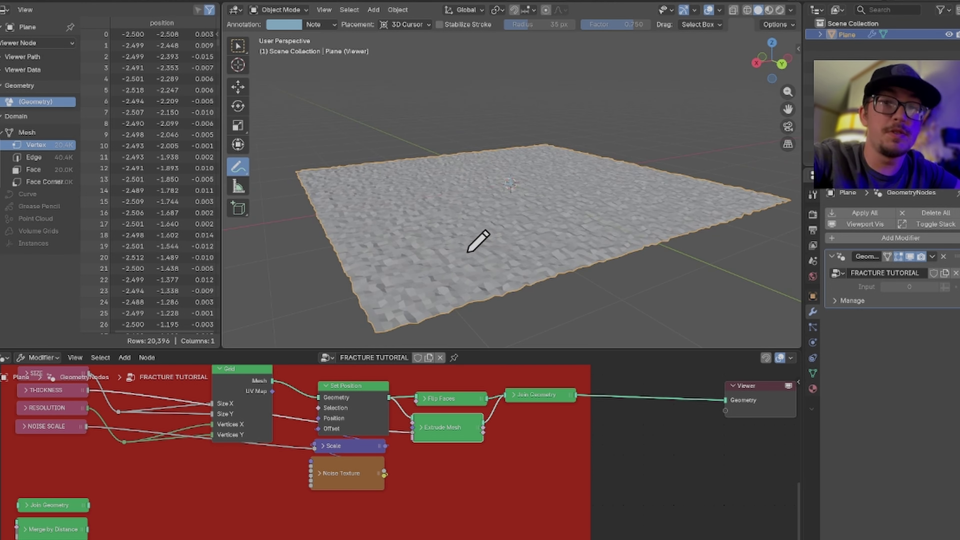
scroll(468, 251, "up", 2)
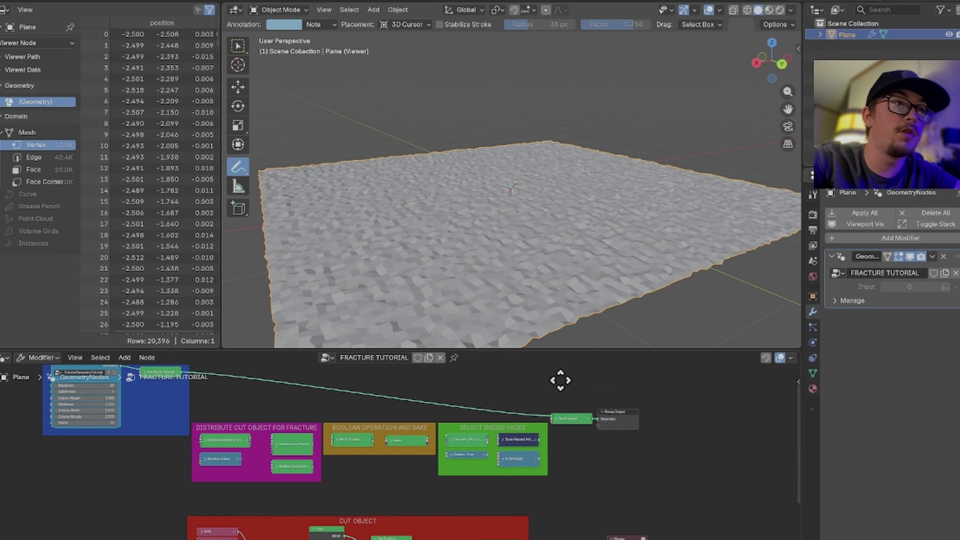
middle_click_drag(559, 380, 628, 378)
middle_click_drag(455, 516, 473, 475)
left_click_drag(473, 475, 130, 457)
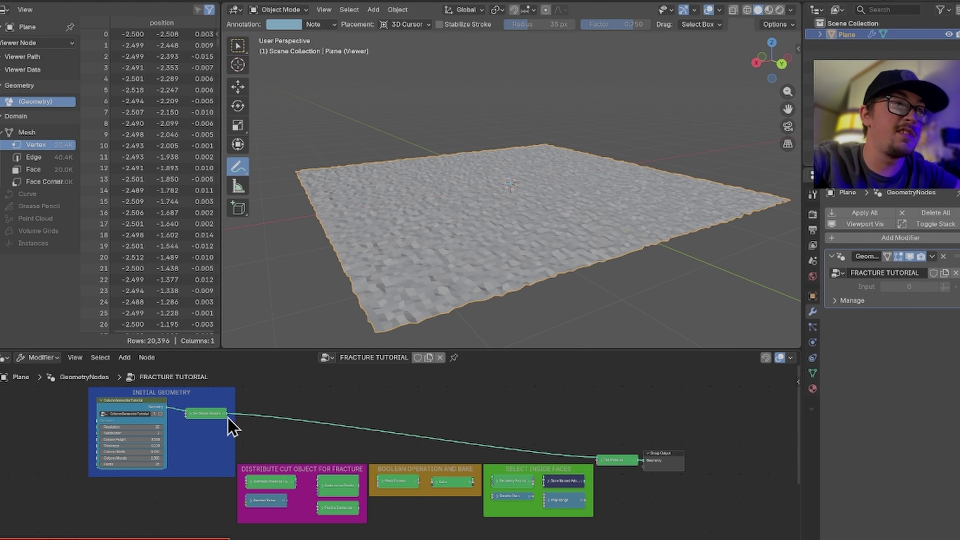
left_click(228, 420, "ctrl+shift")
scroll(511, 242, "down", 3)
scroll(509, 265, "up", 3)
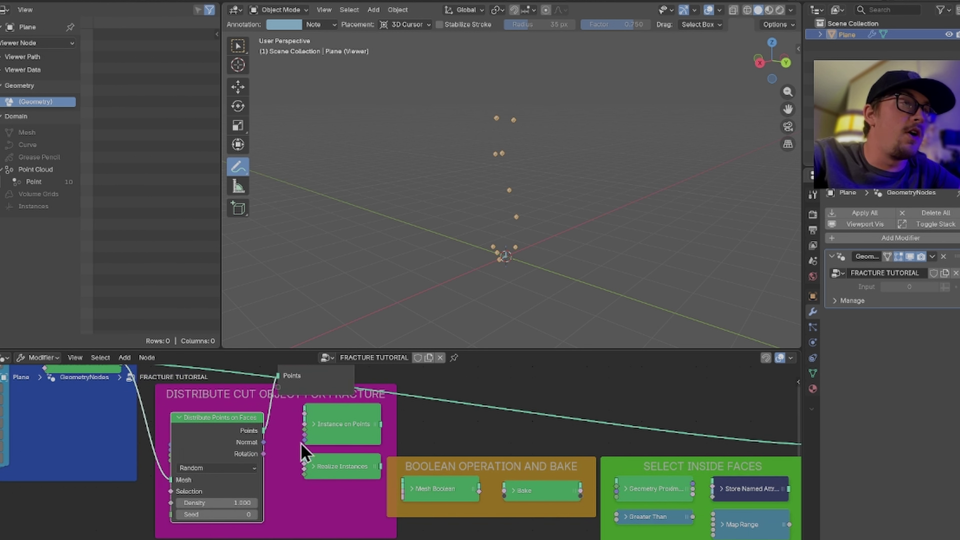
scroll(304, 454, "up", 4)
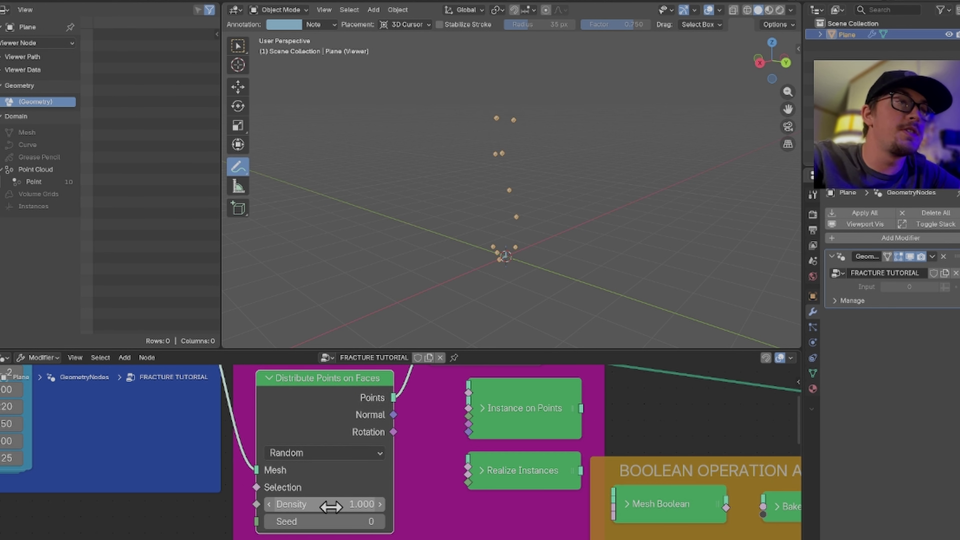
- Test a density of 3.940 on the Distribute Points on Faces node and return it to 1
left_click_drag(341, 509, 440, 526)
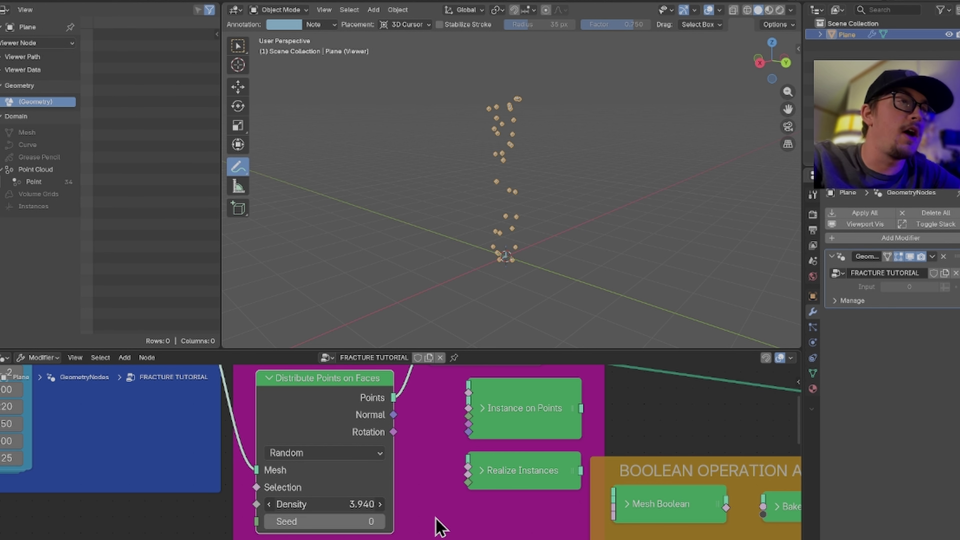
left_click(343, 504)
type("1")
key("Return")
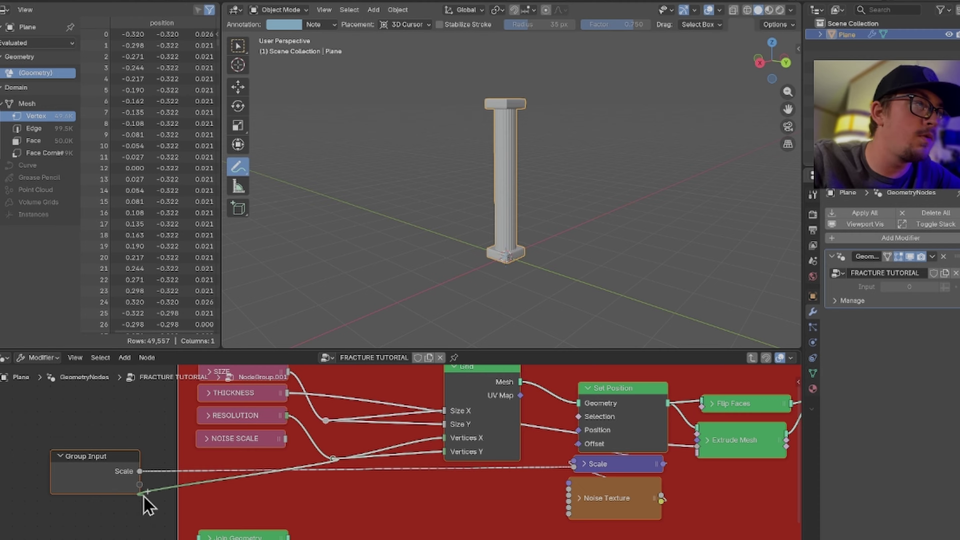
- Expose the grid's vertex count, the grid's size and the Extrude Mesh offset scale as sockets on the Group Input
left_click_drag(140, 510, 250, 506)
left_click_drag(141, 510, 368, 405)
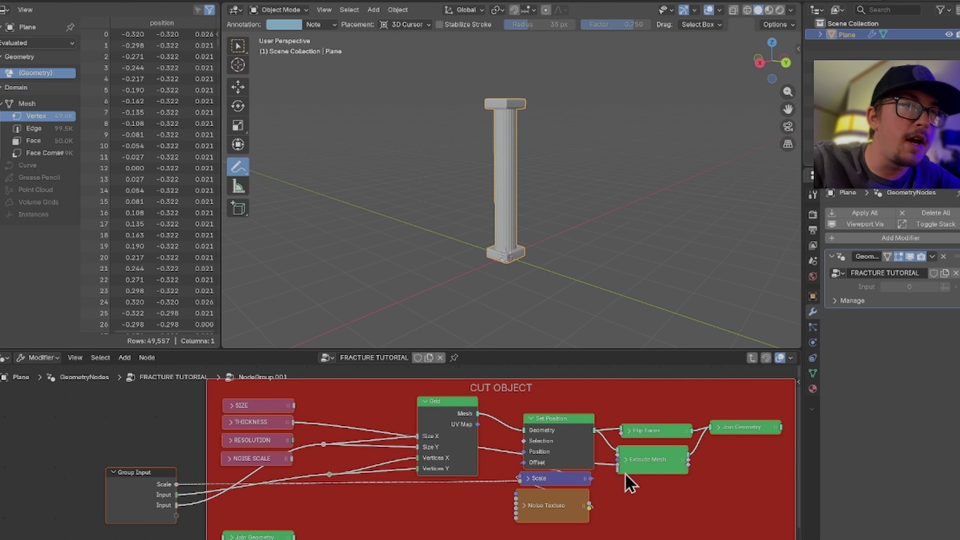
left_click_drag(618, 469, 605, 488)
left_click_drag(618, 469, 176, 515)
left_click(151, 520)
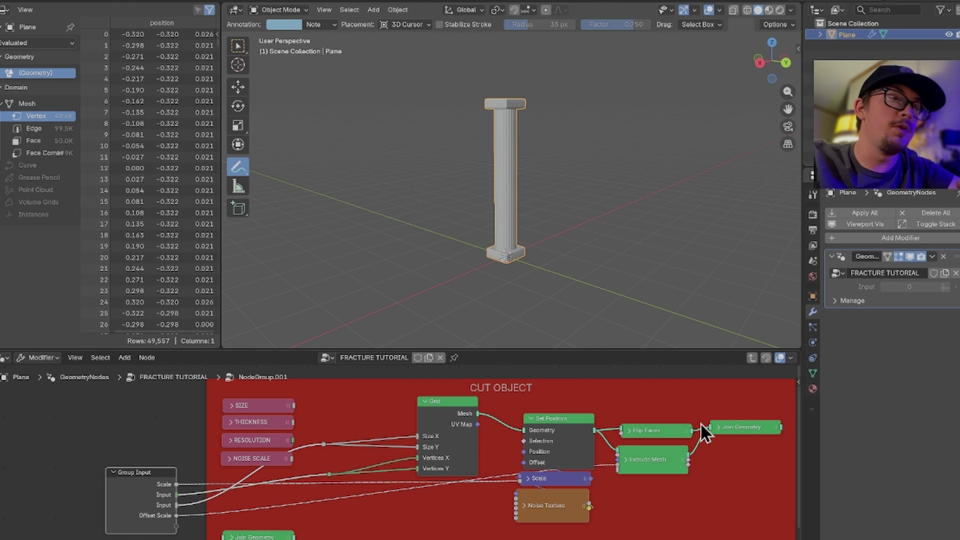
- Rename the first two group inputs NOISE SCALE and RESOLUTION
key("n")
scroll(729, 491, "down", 3)
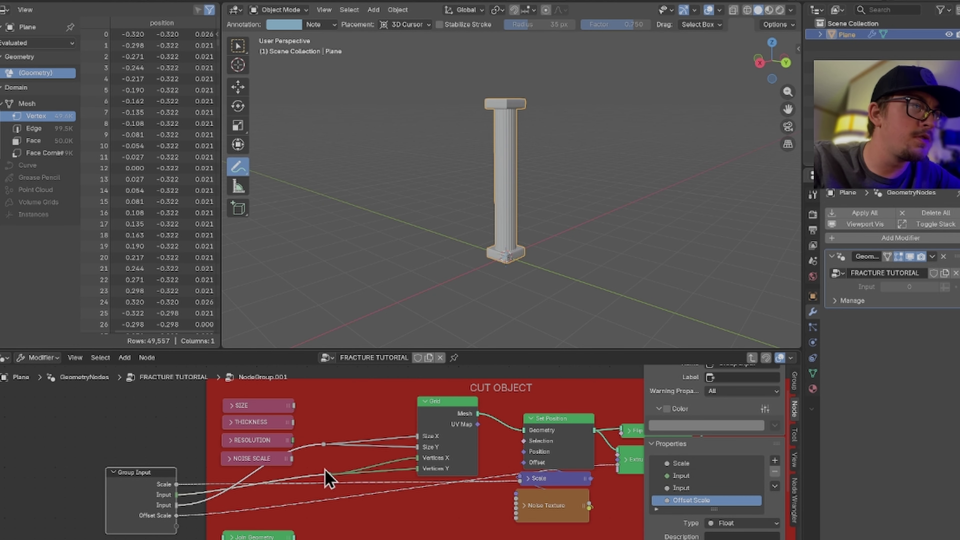
left_click(687, 463)
double_click(703, 464)
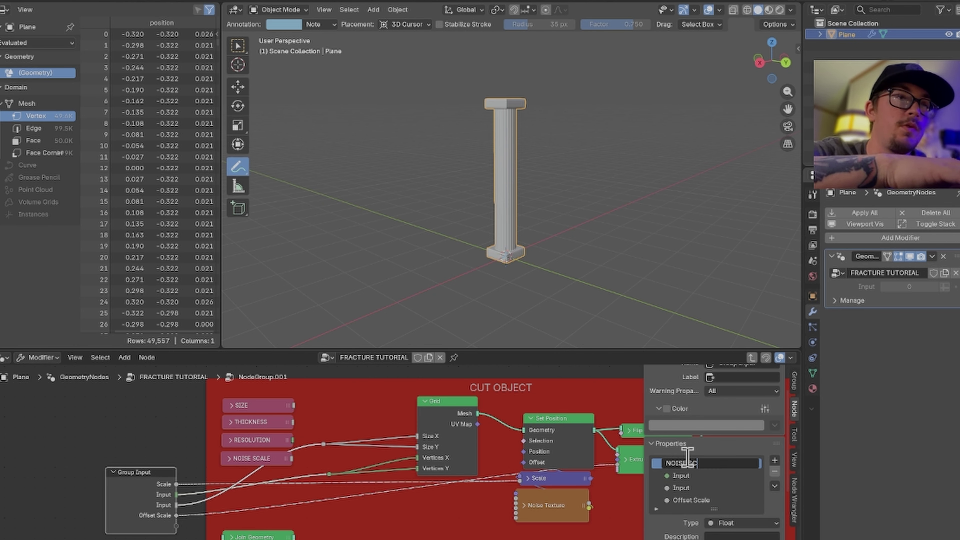
type("NOISE SCALE")
key("Tab")
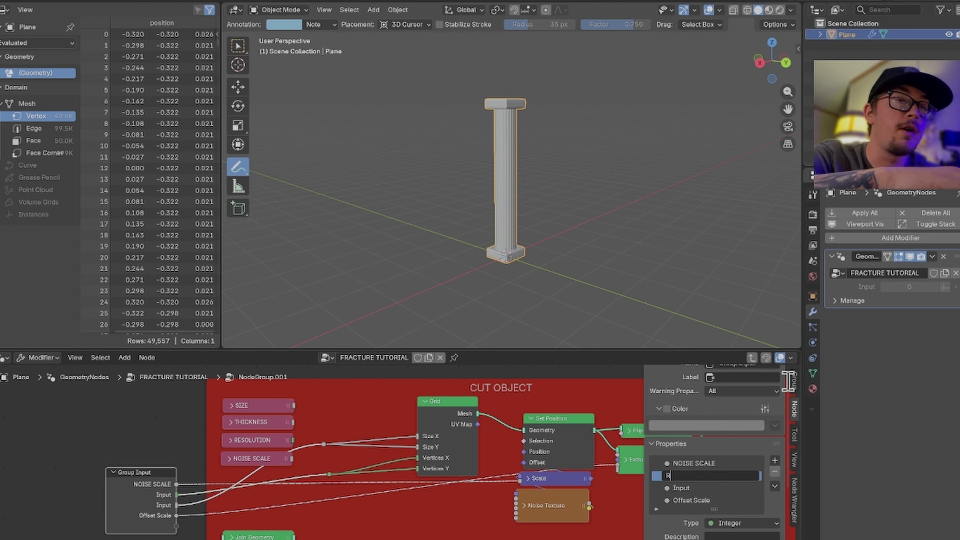
type("RESOLUTION")
key("Tab")
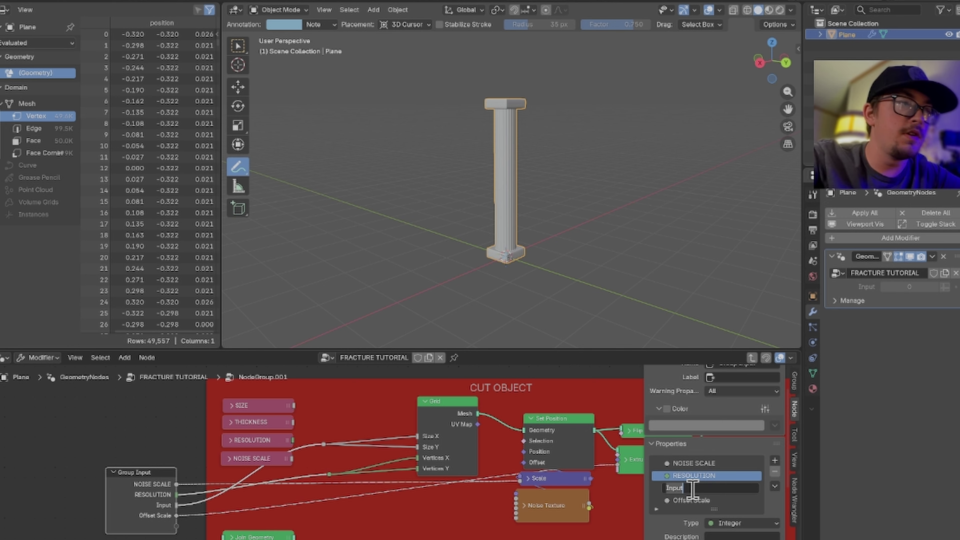
- Rename the third group input SIZE and the Offset Scale input THICKNESS, and leave the node group
type("SIZE")
key("Return")
left_click(691, 501)
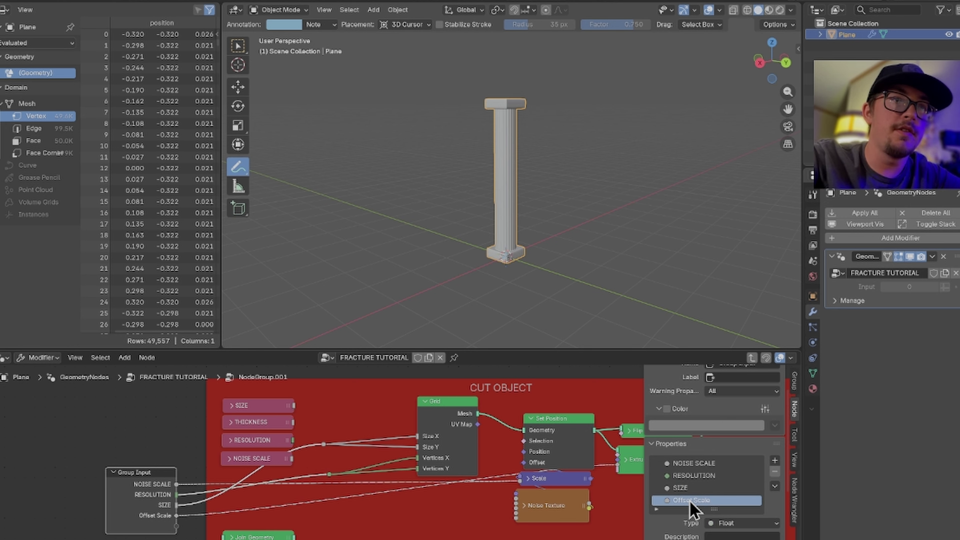
double_click(693, 500)
type("THICK")
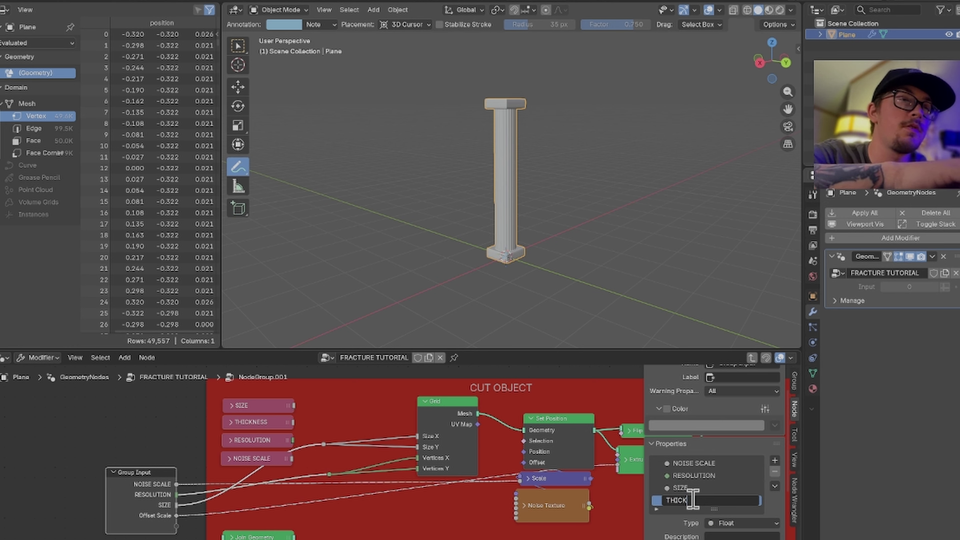
type("THICKNESS")
key("Return")
key("Tab")
- Move the SIZE, THICKNESS, RESOLUTION and NOISE SCALE value nodes out of the group, beside the group node
middle_click_drag(285, 497, 456, 461)
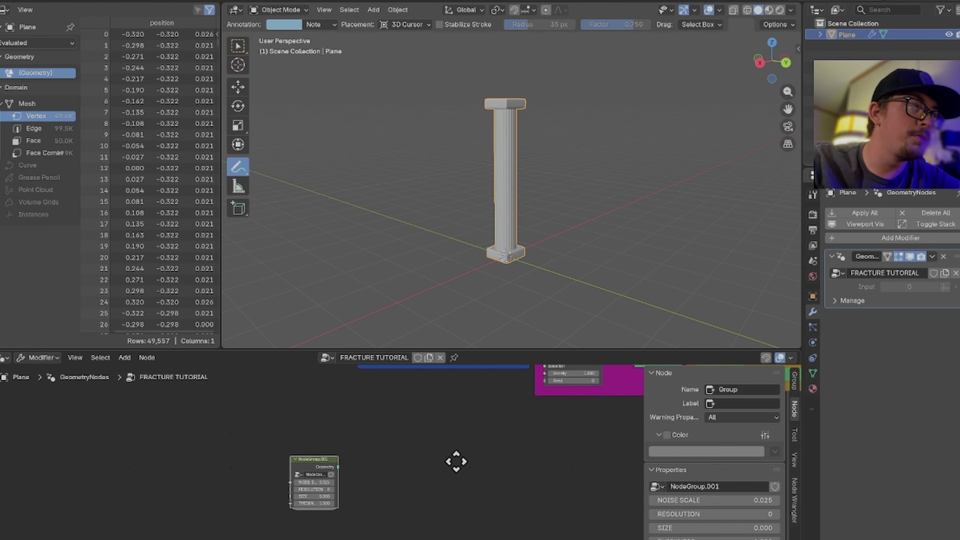
scroll(339, 480, "up", 4)
middle_click_drag(371, 487, 399, 468)
key("Tab")
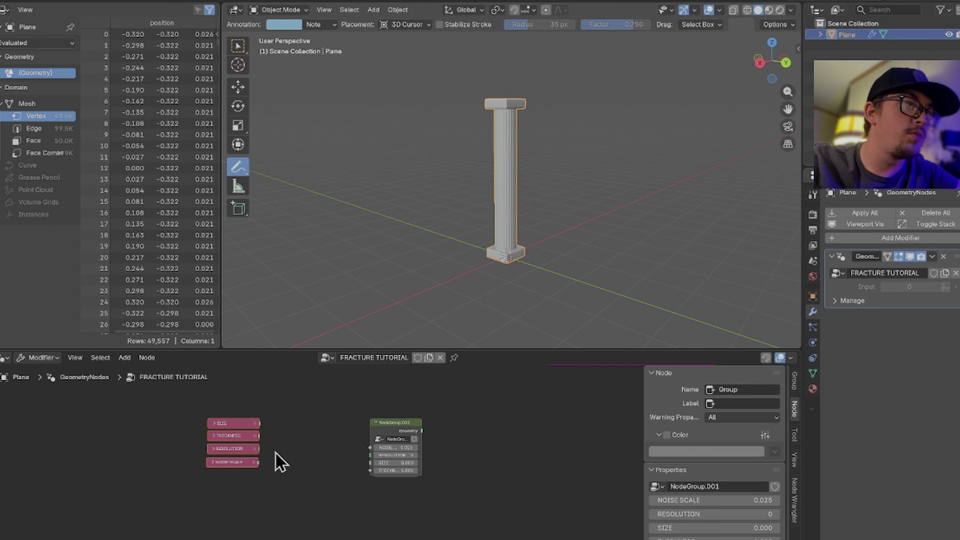
scroll(316, 462, "up", 3)
middle_click_drag(316, 462, 297, 479)
- Expand the SIZE, THICKNESS and RESOLUTION value nodes and spread them out to read their stored values
left_click(117, 411)
left_click_drag(129, 412, 135, 393)
left_click(123, 432)
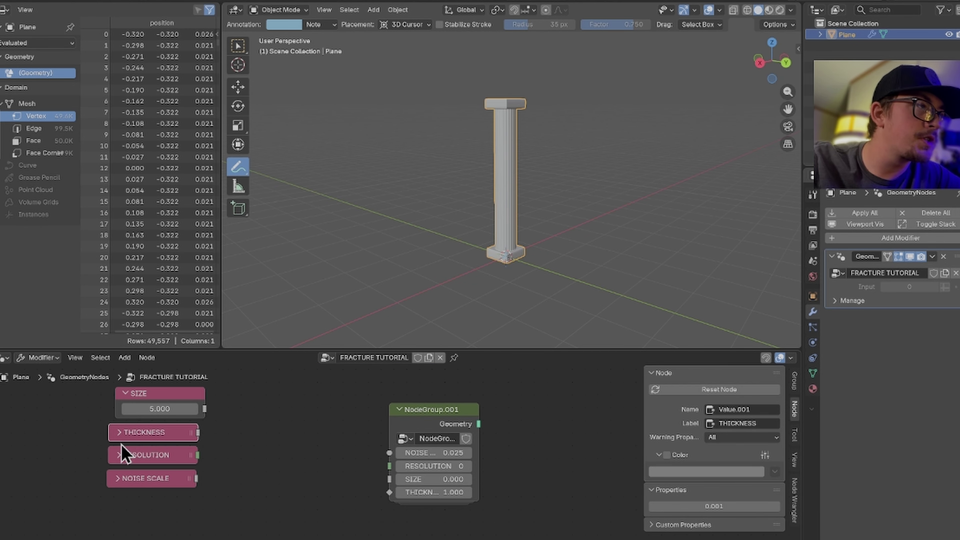
left_click(118, 434)
left_click_drag(142, 447, 269, 410)
left_click(118, 454)
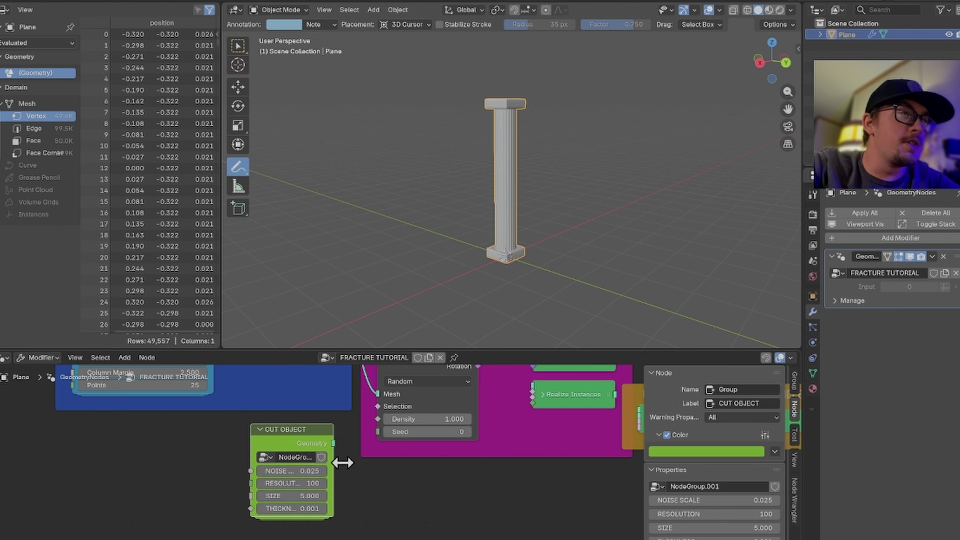
- Move the CUT OBJECT group node into the distribute frame, below Distribute Points on Faces
scroll(343, 472, "up", 2)
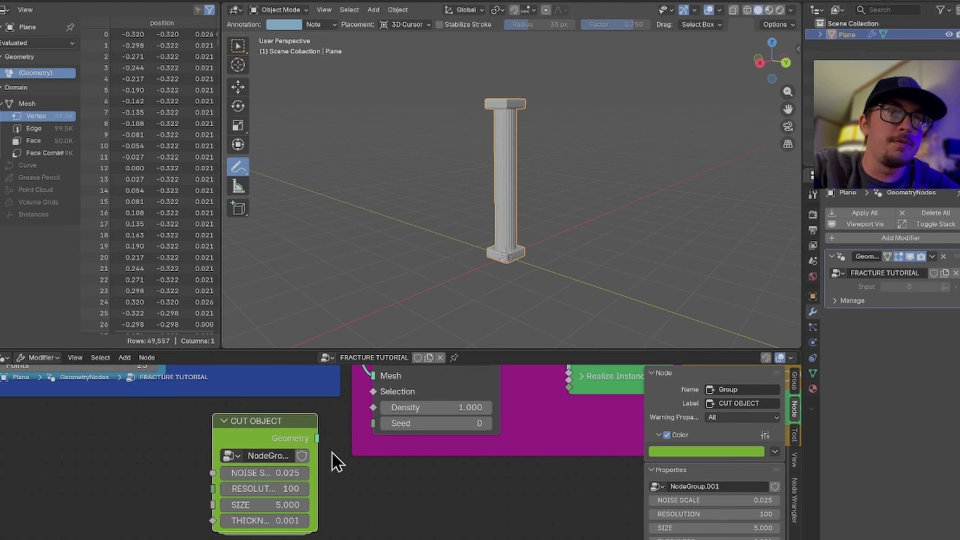
scroll(329, 488, "down", 3)
scroll(355, 487, "down", 1)
middle_click_drag(359, 487, 326, 467)
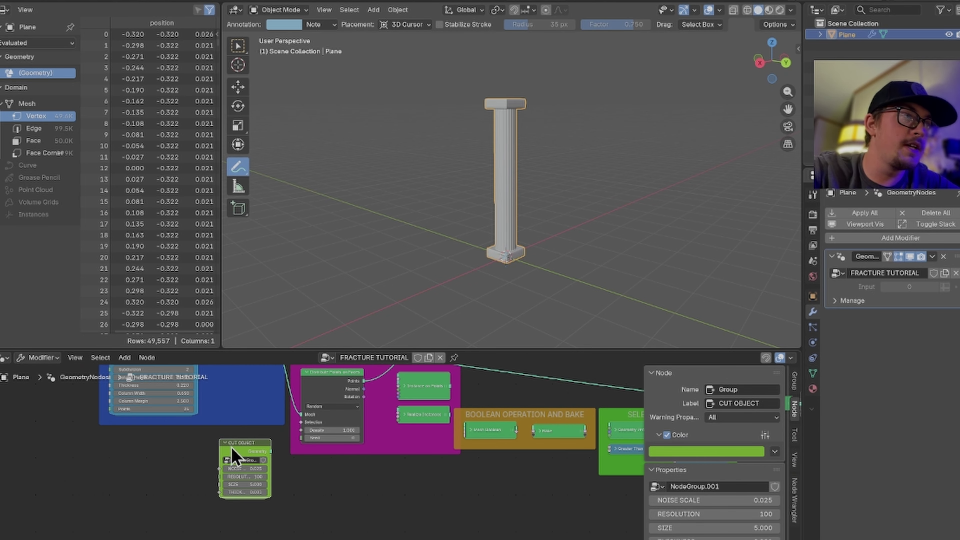
left_click_drag(230, 447, 302, 467)
- Move Realize Instances out of the way, and expand and reposition the Instance on Points node
left_click_drag(414, 418, 486, 513)
key("h")
left_click_drag(423, 390, 411, 428)
scroll(369, 397, "up", 4)
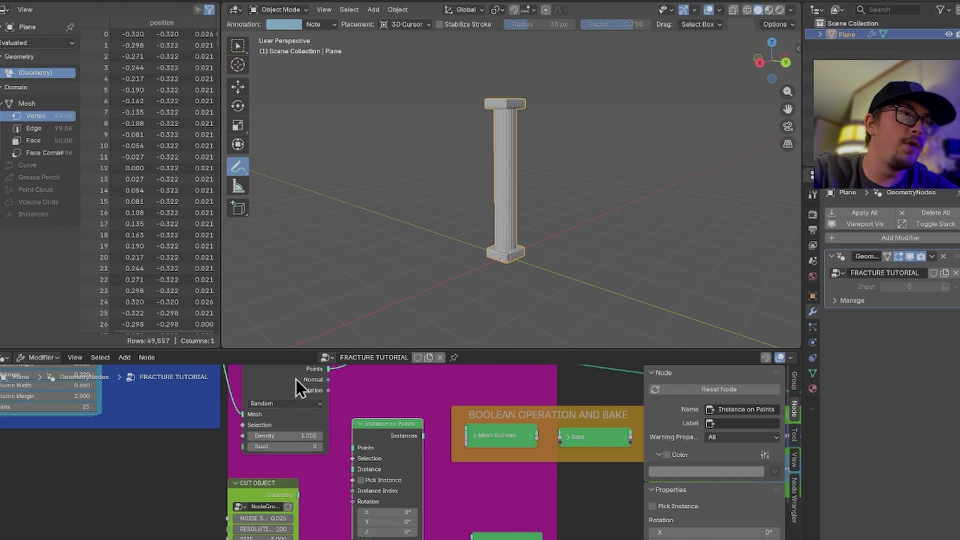
- Instance the CUT OBJECT geometry on the distributed points with Instance on Points and preview its output
left_click(287, 388, "ctrl+shift")
middle_click_drag(283, 378, 290, 391)
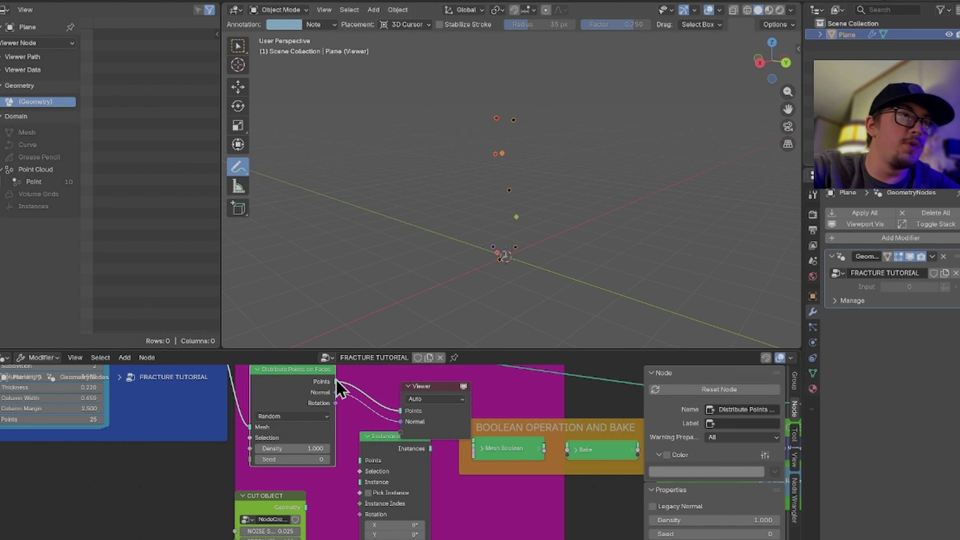
left_click_drag(335, 381, 361, 462)
left_click_drag(306, 508, 365, 485)
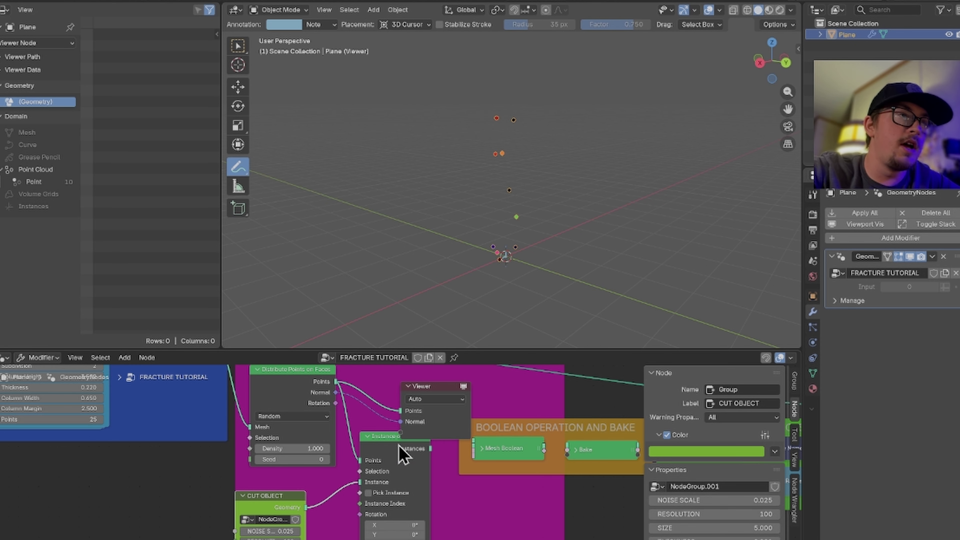
left_click(402, 453, "ctrl+shift")
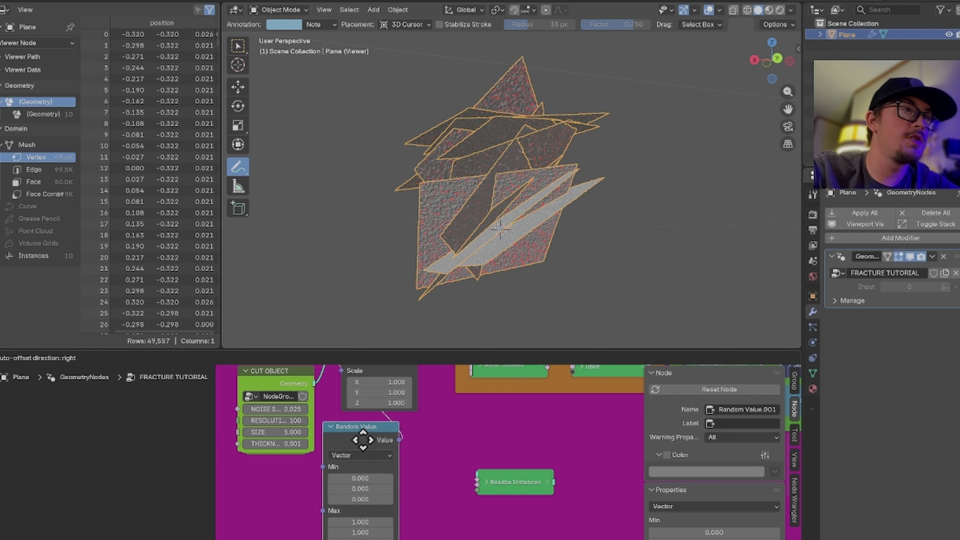
- Expose the vector Random Value node's seed as a Seed group input and set it to 87 in the modifier
left_click(376, 443)
scroll(386, 448, "down", 4)
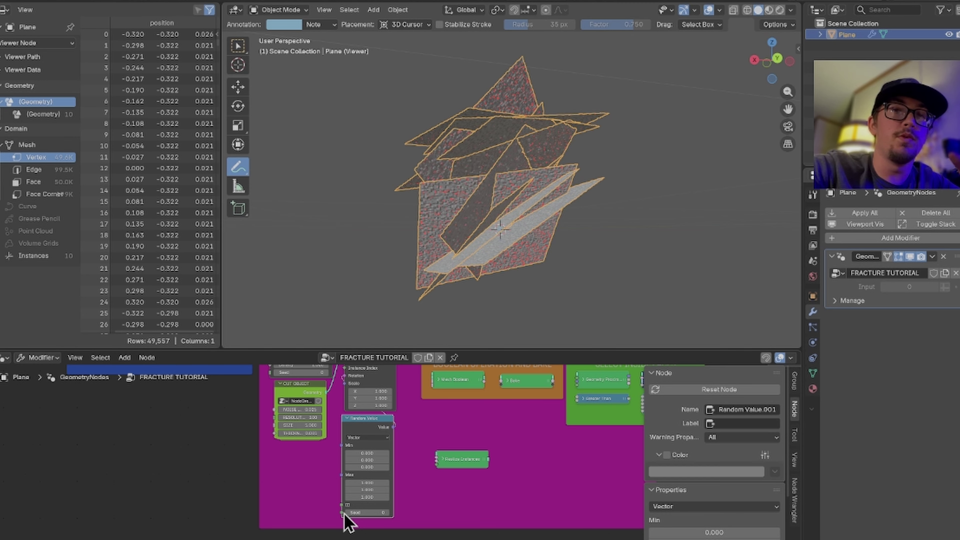
left_click_drag(343, 513, 292, 504)
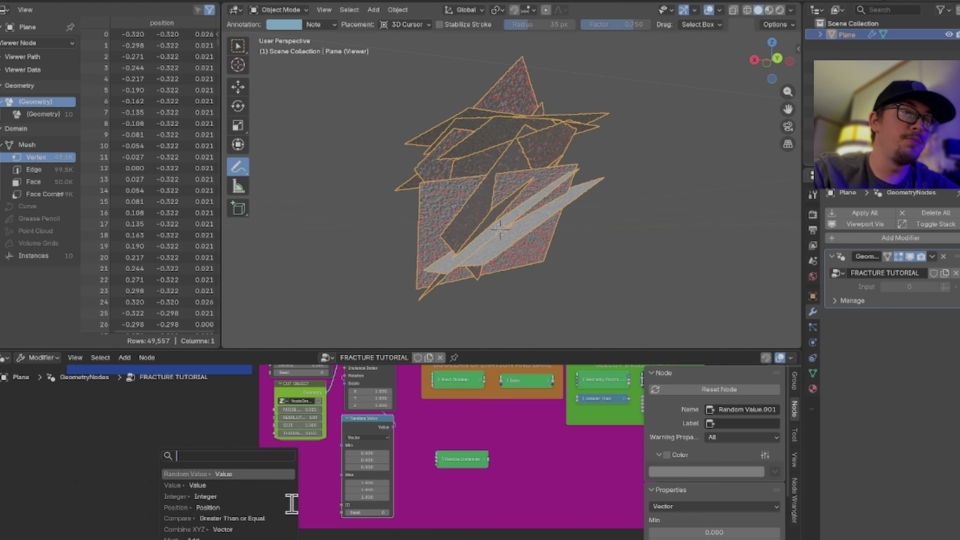
type("seed")
key("Return")
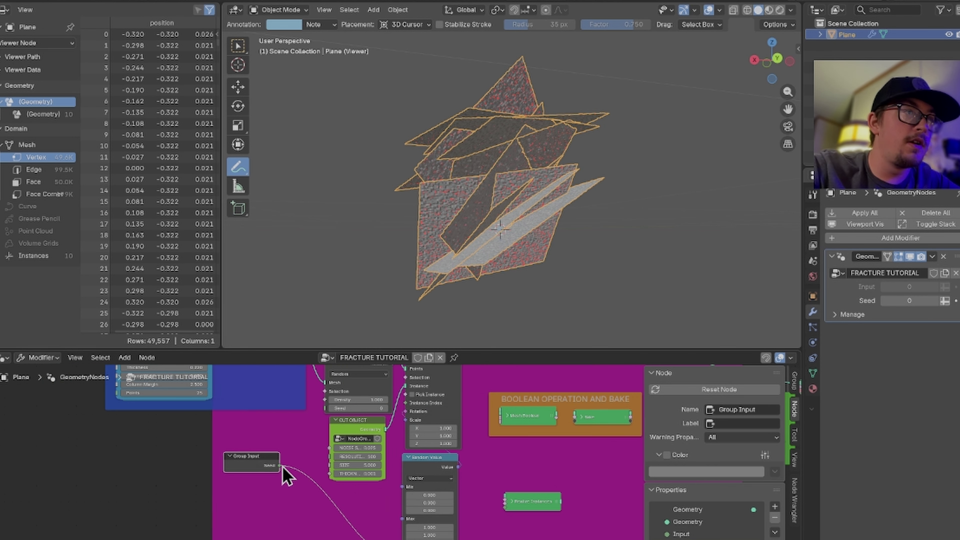
left_click_drag(270, 469, 258, 492)
left_click_drag(909, 301, 942, 300)
- Move the Mesh Boolean node to the top of its frame and expand it
middle_click_drag(529, 397, 355, 512)
scroll(453, 454, "down", 1)
left_click(374, 468)
left_click_drag(365, 470, 366, 422)
left_click(351, 423)
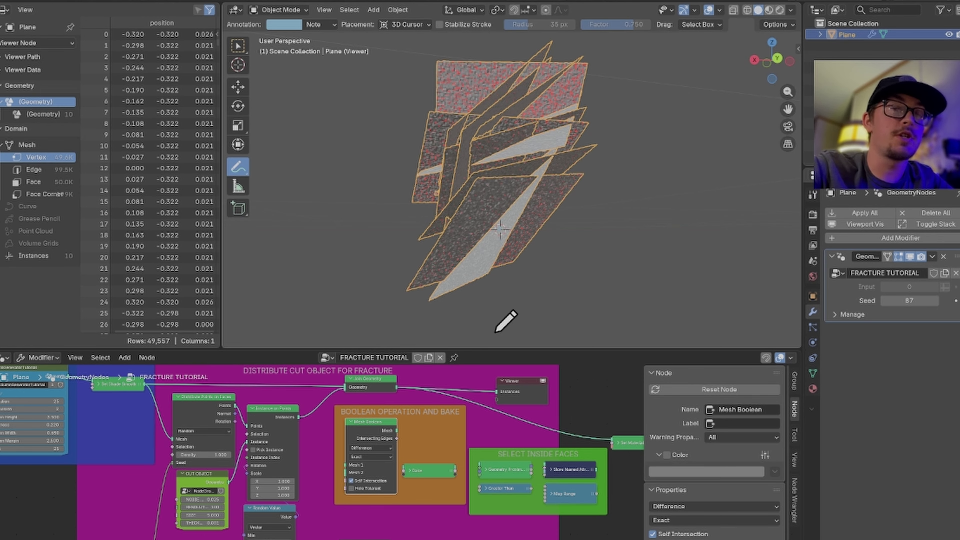
- Inspect how the cut planes intersect the column up close, and dissolve the Join Geometry node
scroll(503, 287, "up", 5)
scroll(491, 265, "up", 6)
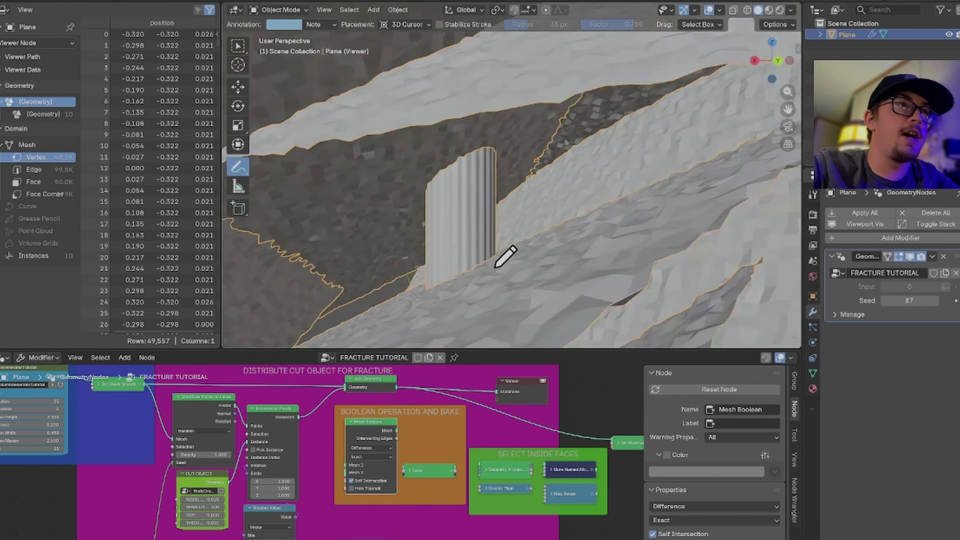
mouse_move(513, 269)
middle_mouse_down()
mouse_move(538, 275)
mouse_move(508, 317)
mouse_move(453, 292)
mouse_move(468, 283)
middle_mouse_up()
scroll(492, 220, "down", 6)
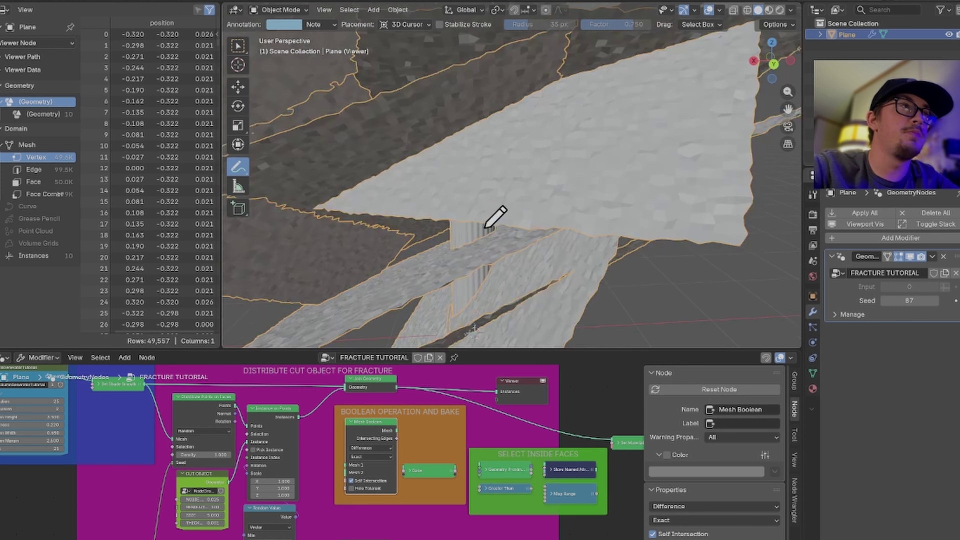
left_click(368, 379)
key("ctrl+x")
- Preview the Mesh Boolean output and connect the Set Shade Smooth column geometry to Mesh 1
scroll(364, 408, "up", 4)
mouse_move(428, 452)
middle_mouse_down()
mouse_move(452, 403)
mouse_move(424, 442)
middle_mouse_up()
left_click(426, 459, "ctrl+shift")
left_click_drag(82, 385, 378, 504)
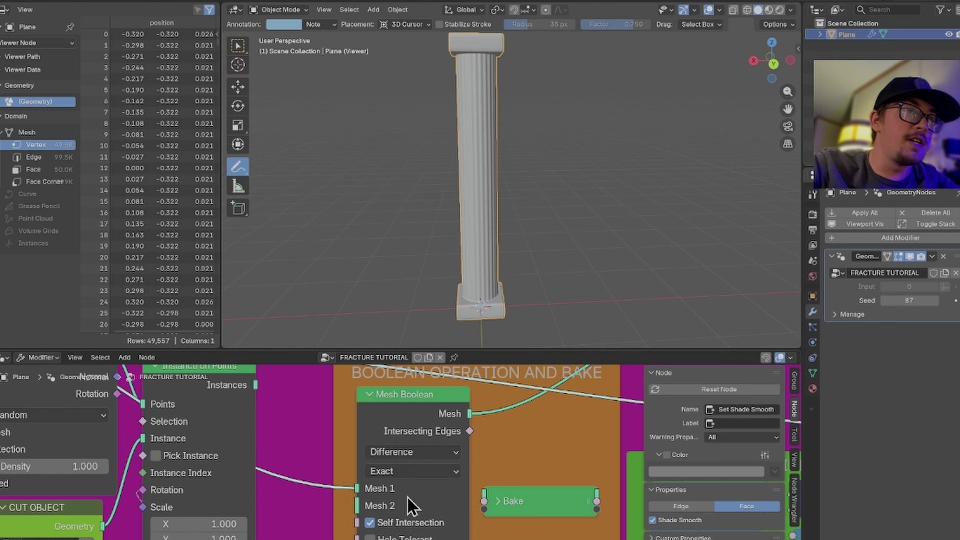
- Set the Mesh Boolean solver to Manifold and connect the CUT OBJECT geometry to Mesh 2
left_click(405, 471)
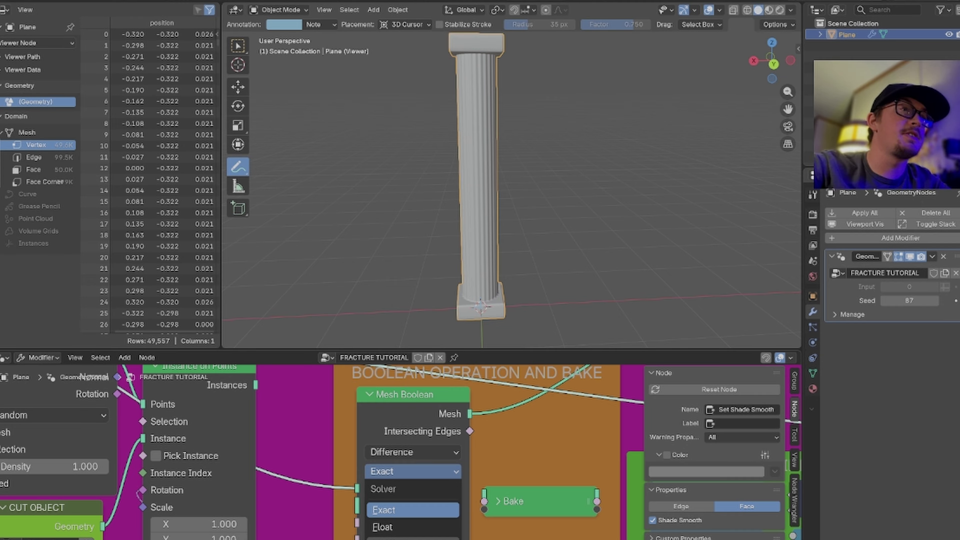
left_click(412, 538)
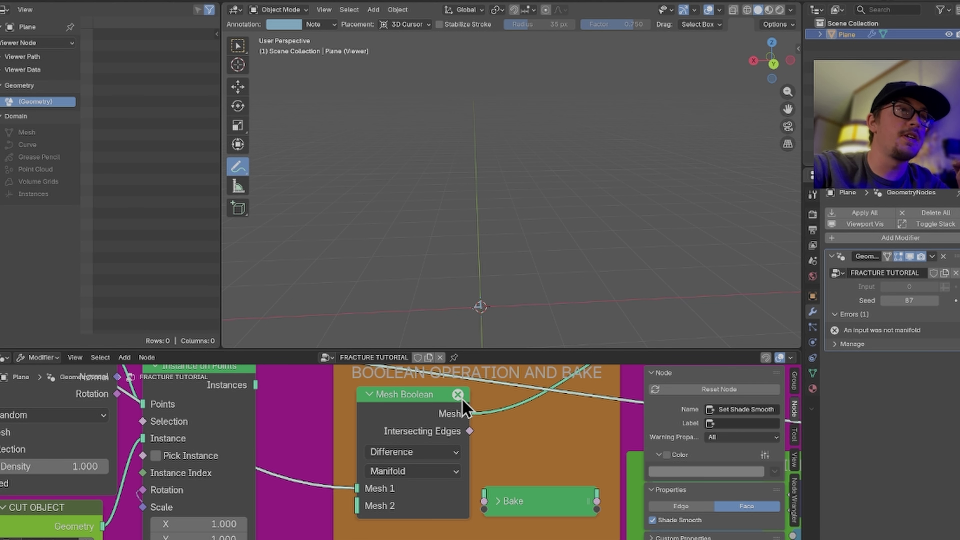
scroll(398, 428, "down", 4)
middle_click_drag(358, 469, 359, 413)
left_click_drag(185, 454, 368, 442)
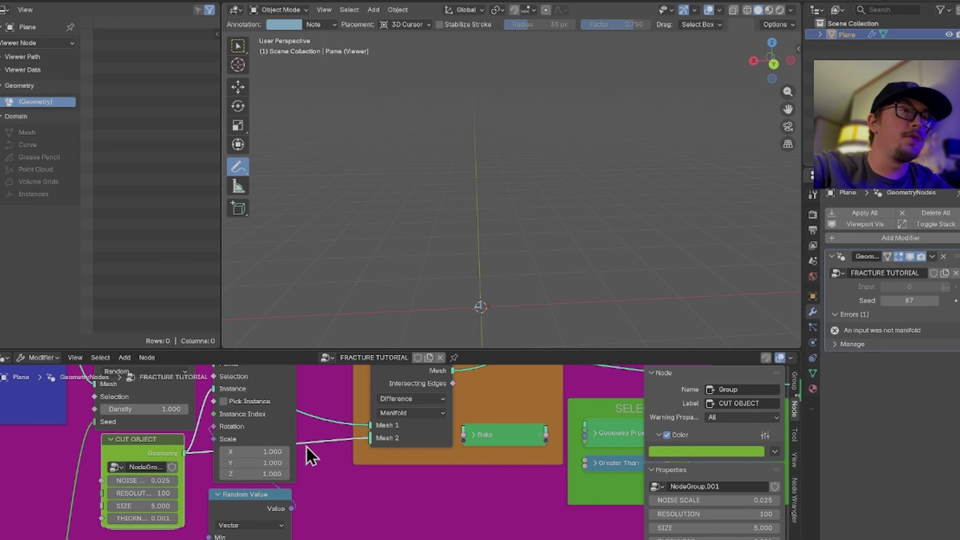
- Set the Mesh Boolean solver to Exact and check the result at the column's capital
scroll(359, 452, "up", 2, "shift")
left_click(409, 455)
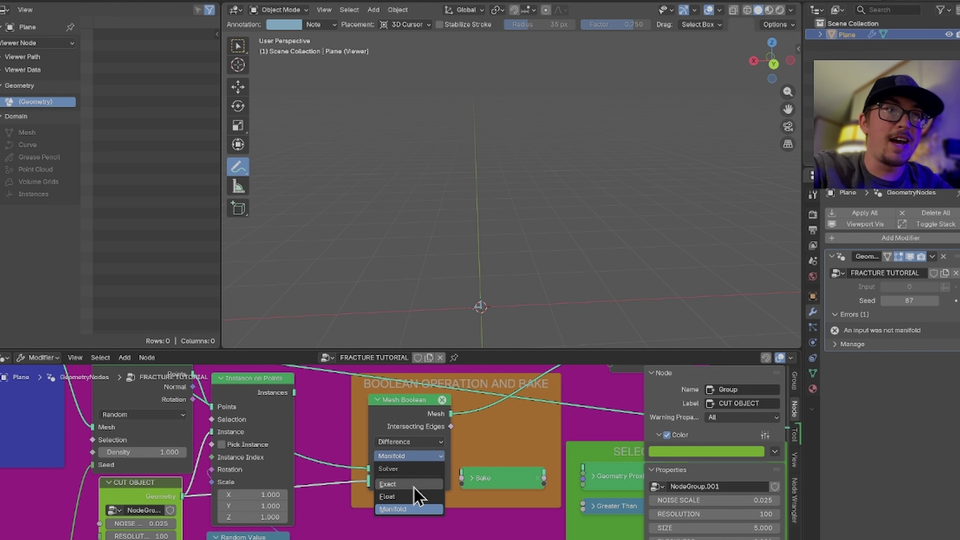
left_click(412, 485)
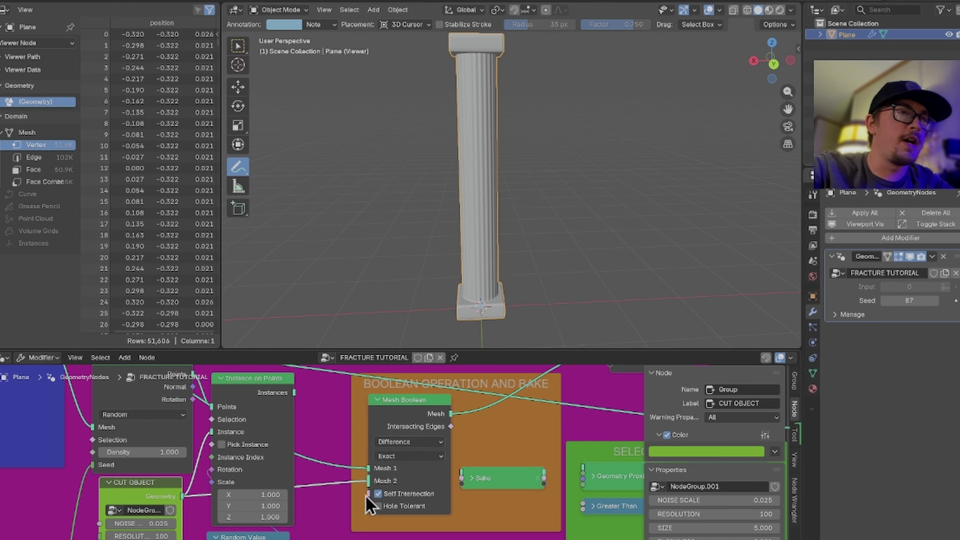
scroll(491, 235, "up", 5)
middle_click_drag(491, 231, 525, 206)
middle_click_drag(525, 206, 525, 322, "shift")
scroll(220, 436, "down", 2)
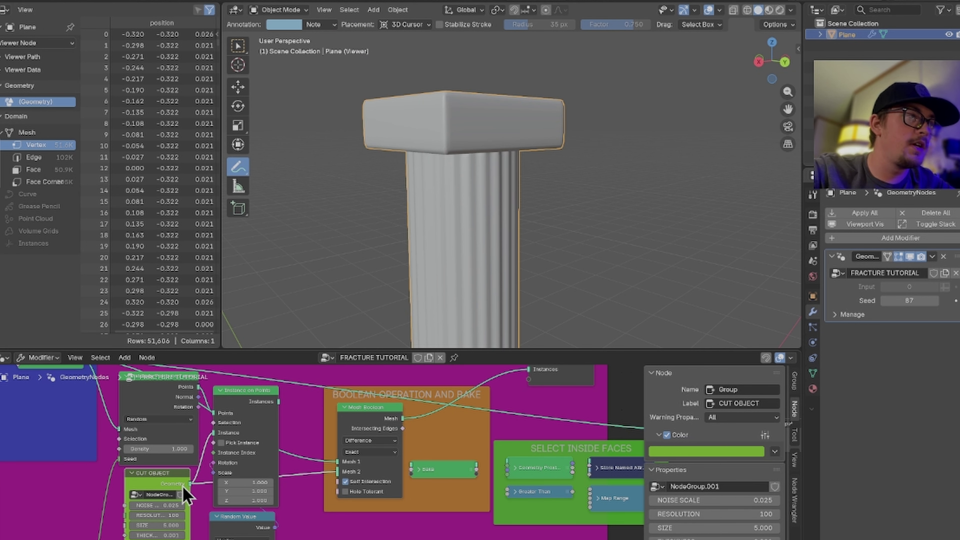
- Replace the Mesh 2 link with the Instances output of Instance on Points and inspect the cuts around the capital
left_click_drag(338, 473, 285, 476)
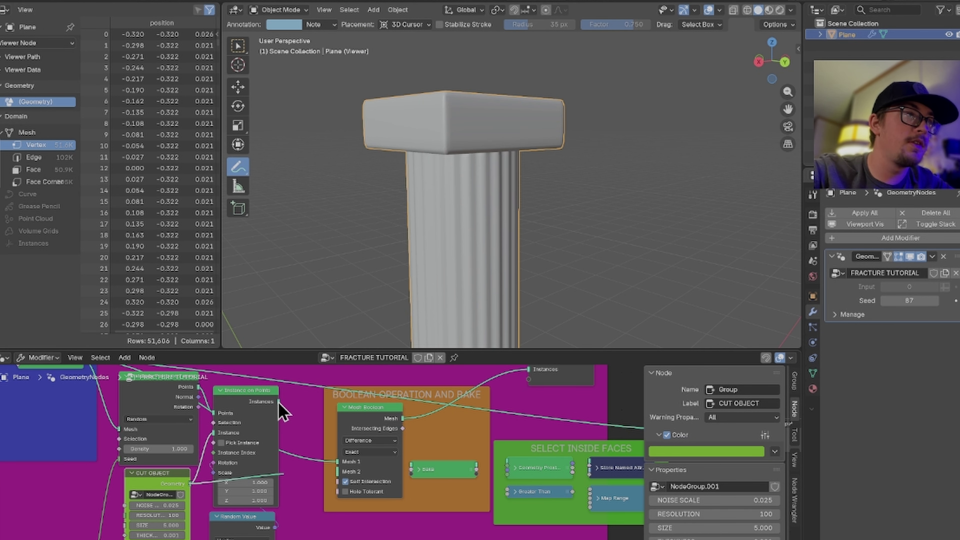
left_click_drag(338, 477, 338, 472)
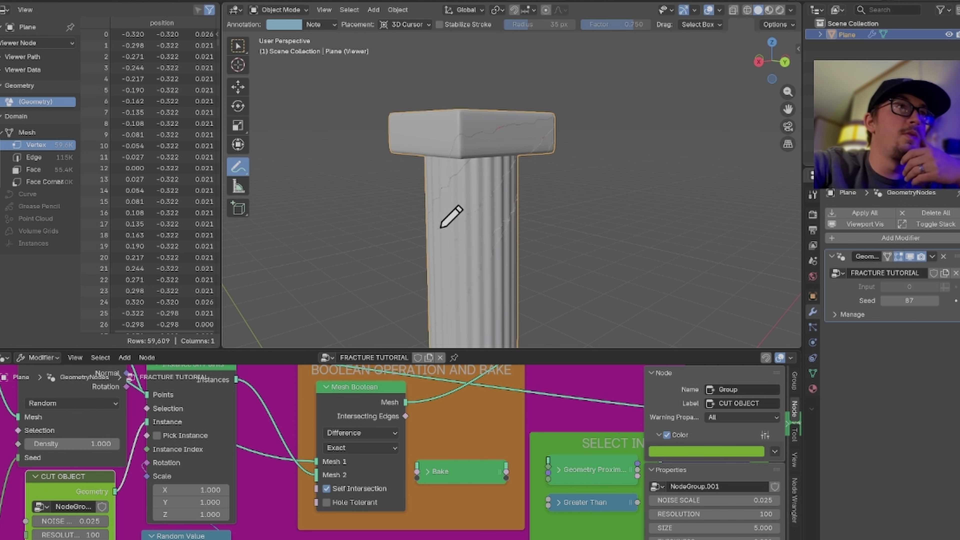
scroll(450, 214, "up", 5)
middle_click_drag(471, 225, 491, 270)
scroll(495, 257, "up", 6)
scroll(488, 250, "up", 7)
scroll(493, 265, "down", 7)
scroll(531, 215, "down", 3)
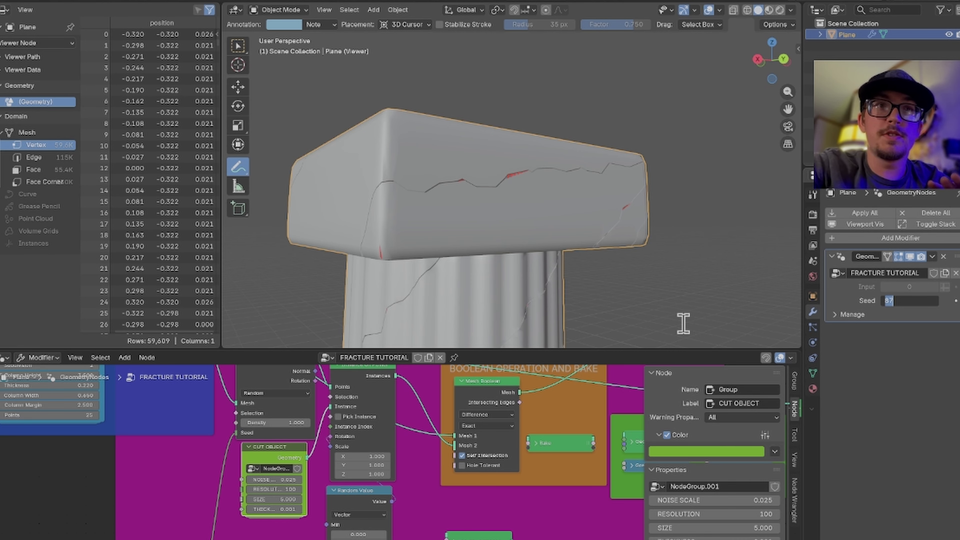
- Try a modifier Seed of 1 and inspect the cut surface inside the column
type("1")
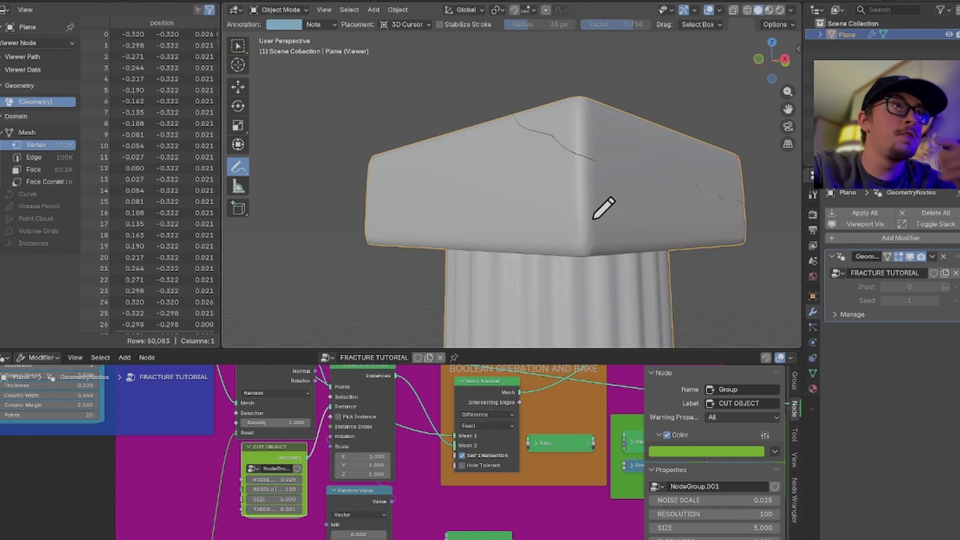
mouse_move(605, 208)
middle_mouse_down()
mouse_move(639, 223)
mouse_move(646, 259)
mouse_move(627, 313)
mouse_move(636, 336)
middle_mouse_up()
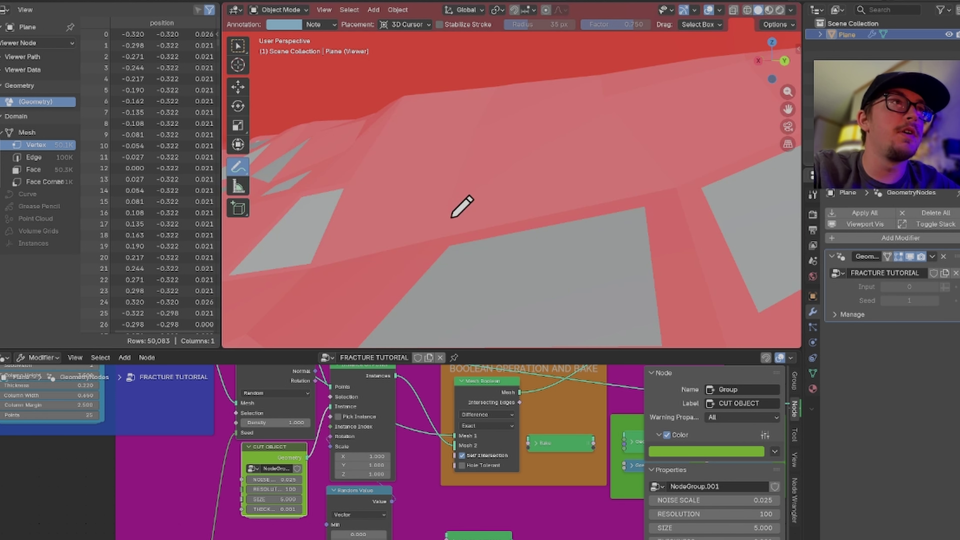
mouse_move(462, 206)
middle_mouse_down()
mouse_move(467, 229)
mouse_move(409, 227)
mouse_move(544, 244)
mouse_move(546, 205)
mouse_move(547, 257)
mouse_move(347, 311)
mouse_move(447, 271)
middle_mouse_up()
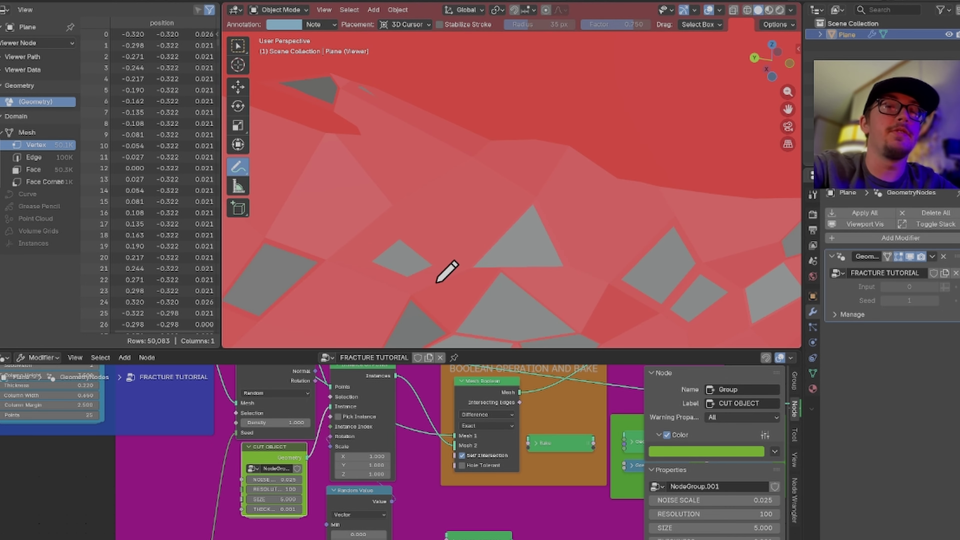
scroll(447, 271, "down", 4)
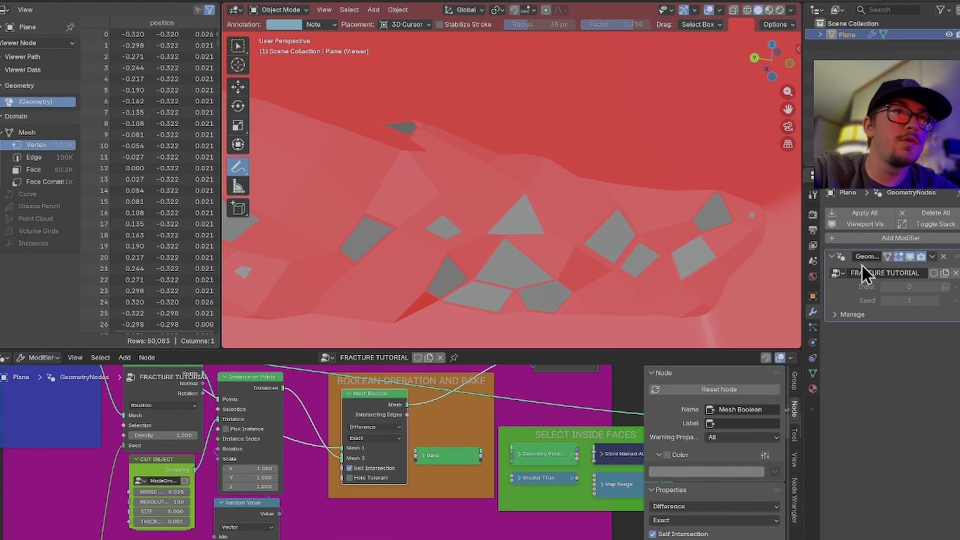
- Set the modifier's Seed to 5 and the CUT OBJECT noise scale to 0.005
left_click(909, 301)
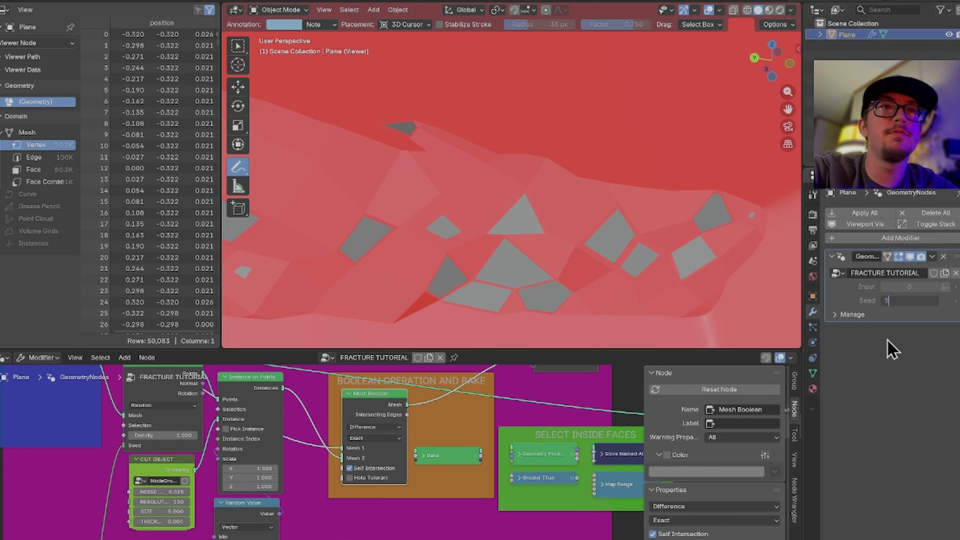
key("Return")
middle_click_drag(250, 505, 343, 458)
scroll(343, 459, "up", 4)
scroll(255, 489, "up", 3)
left_click(241, 481)
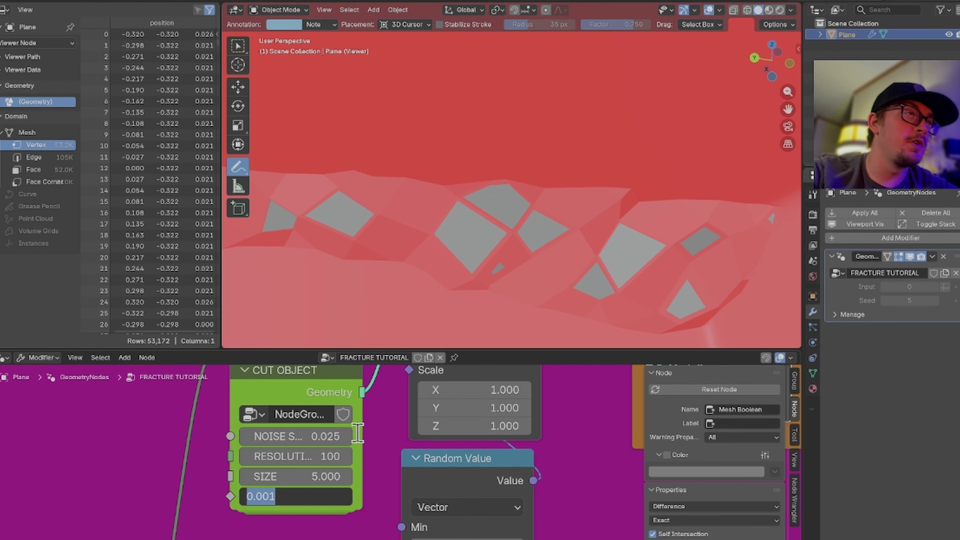
left_click(315, 436)
type(".005")
key("Return")
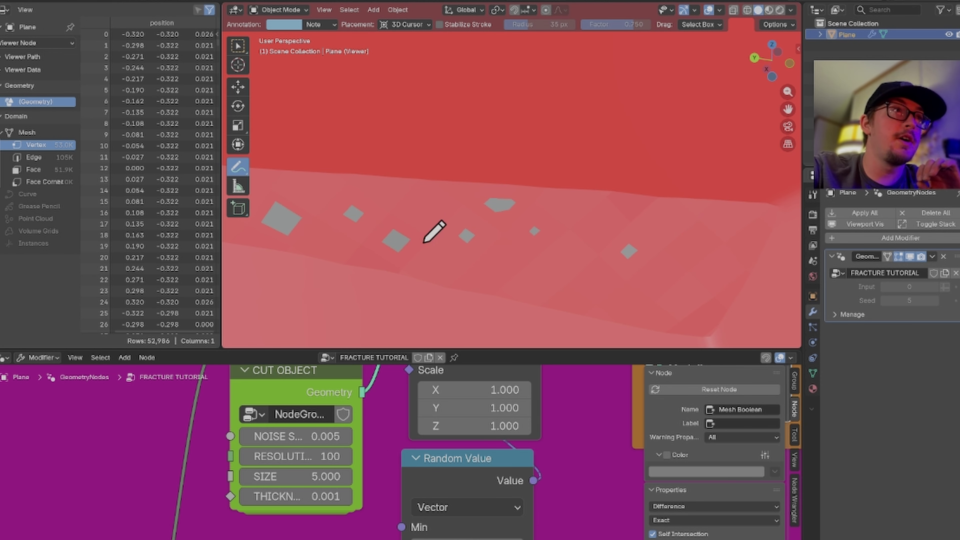
- Examine the cut on the capital up close and set the CUT OBJECT thickness to 0.002
scroll(408, 245, "up", 3)
middle_click_drag(392, 246, 538, 267)
scroll(473, 260, "down", 6)
scroll(416, 459, "down", 1)
middle_click_drag(482, 451, 417, 467)
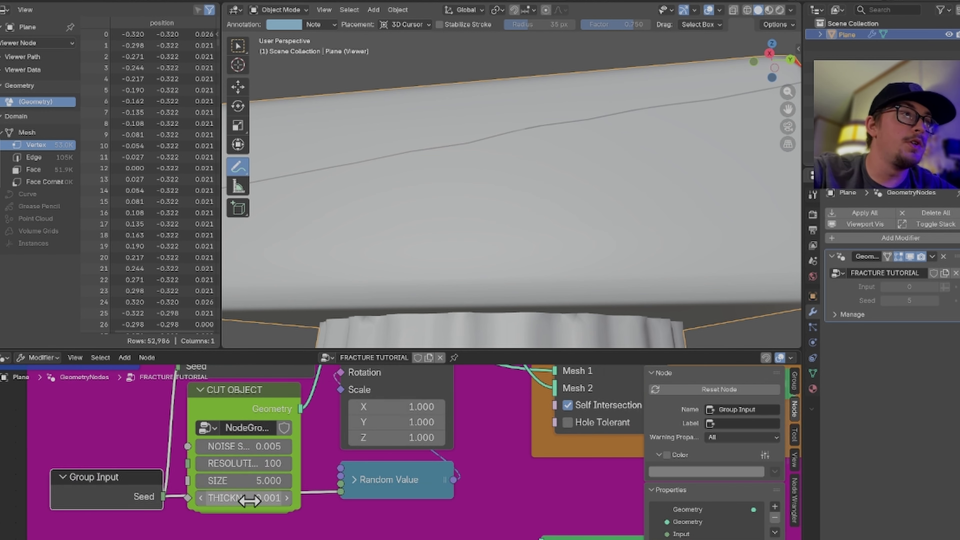
left_click(263, 495)
type(".002")
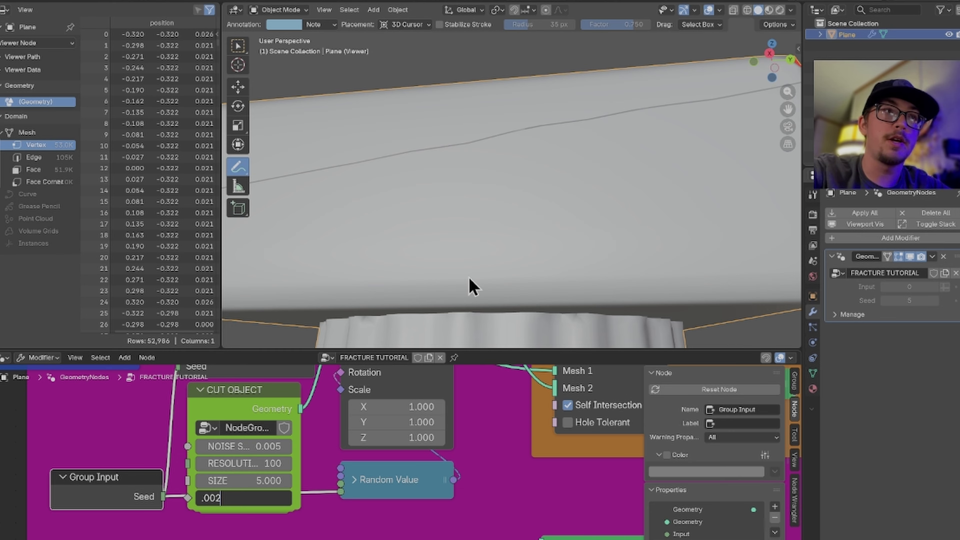
key("Return")
- Reposition the Bake node beside the Mesh Boolean inside the boolean frame and expand it
middle_click_drag(470, 278, 536, 104)
scroll(543, 244, "down", 5)
scroll(548, 280, "down", 4)
scroll(587, 168, "down", 6)
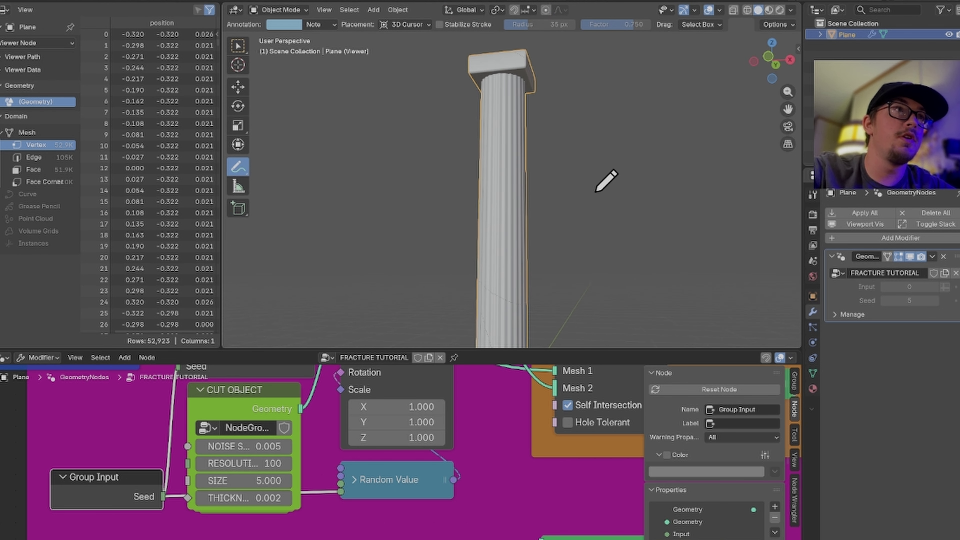
mouse_move(599, 186)
middle_mouse_down()
mouse_move(522, 214)
mouse_move(586, 194)
middle_mouse_up()
scroll(585, 194, "down", 4)
scroll(467, 477, "down", 6)
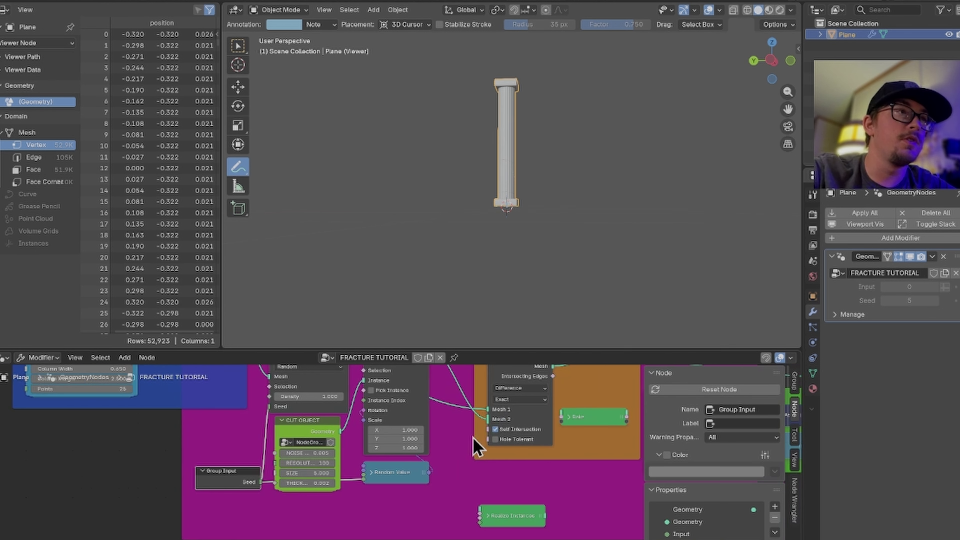
middle_click_drag(596, 418, 330, 499)
scroll(330, 499, "up", 3)
left_click_drag(329, 499, 337, 452)
left_click(305, 452)
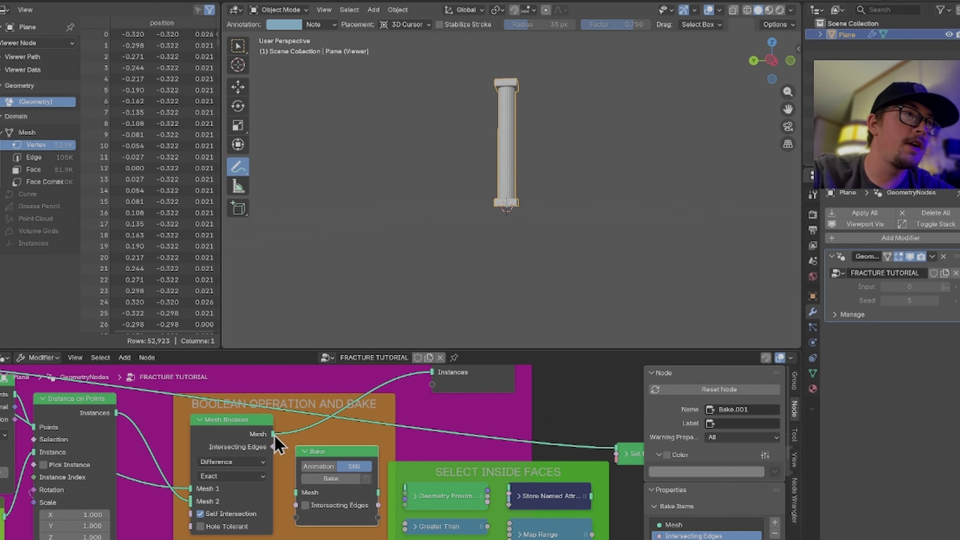
- Connect the Mesh Boolean's Mesh and Intersecting Edges outputs to Bake, and preview Intersecting Edges in the Viewer
left_click_drag(274, 434, 296, 505)
middle_click_drag(273, 449, 280, 467)
left_click_drag(279, 464, 439, 402)
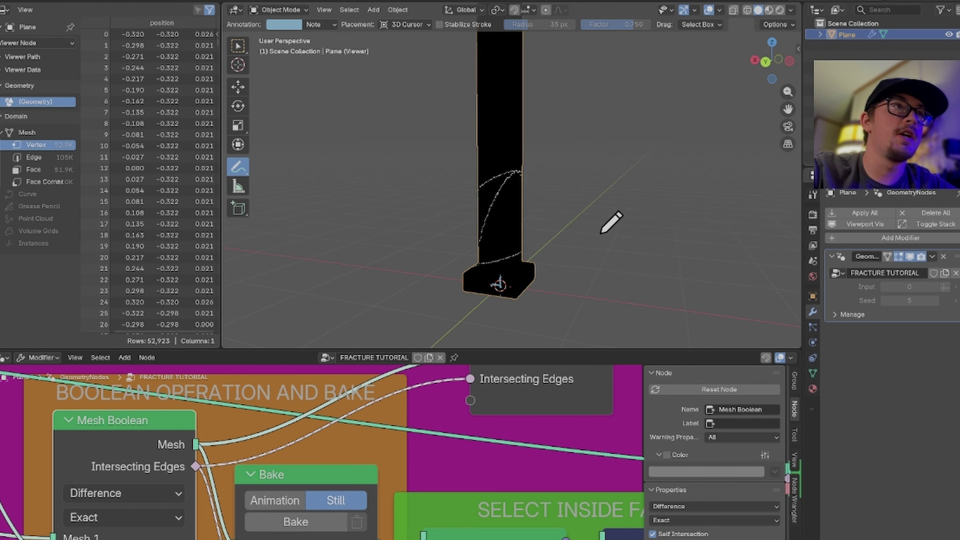
mouse_move(607, 225)
middle_mouse_down()
mouse_move(701, 208)
mouse_move(761, 209)
mouse_move(541, 211)
mouse_move(525, 197)
mouse_move(480, 227)
mouse_move(515, 263)
middle_mouse_up()
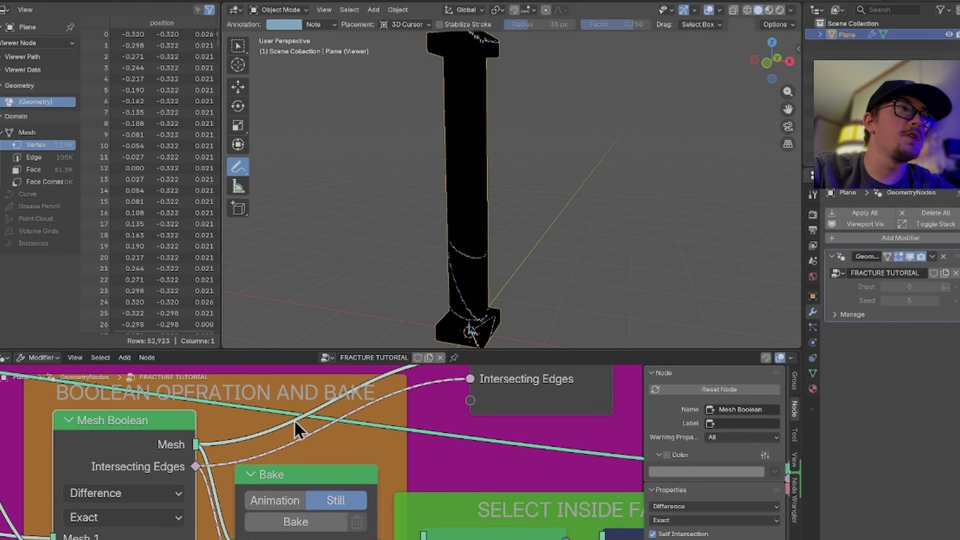
- Set the Distribute Points on Faces density to 3 and inspect the intersecting edges along the column
scroll(321, 432, "down", 2)
middle_click_drag(321, 433, 536, 484)
left_click(371, 481)
type("3")
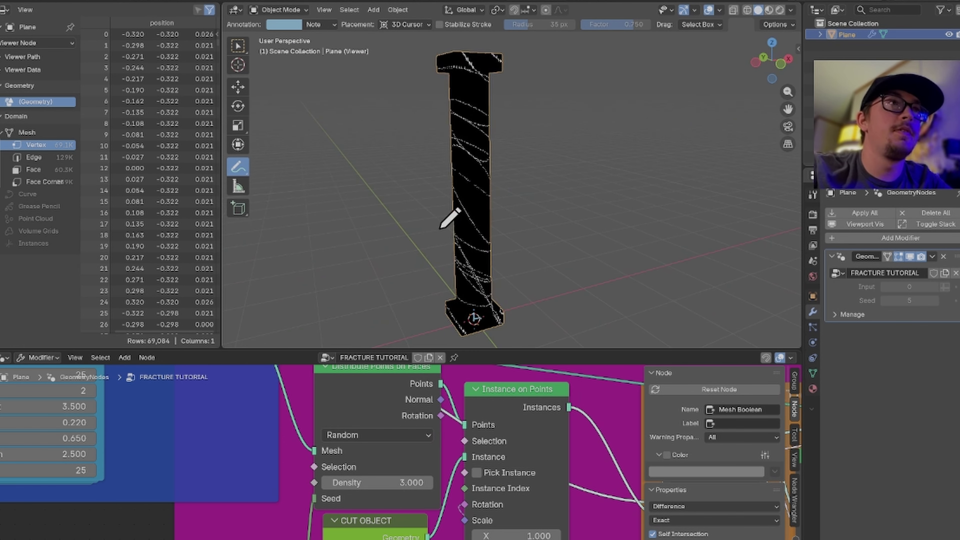
scroll(453, 223, "up", 5)
middle_click_drag(543, 225, 507, 252)
scroll(547, 214, "down", 4)
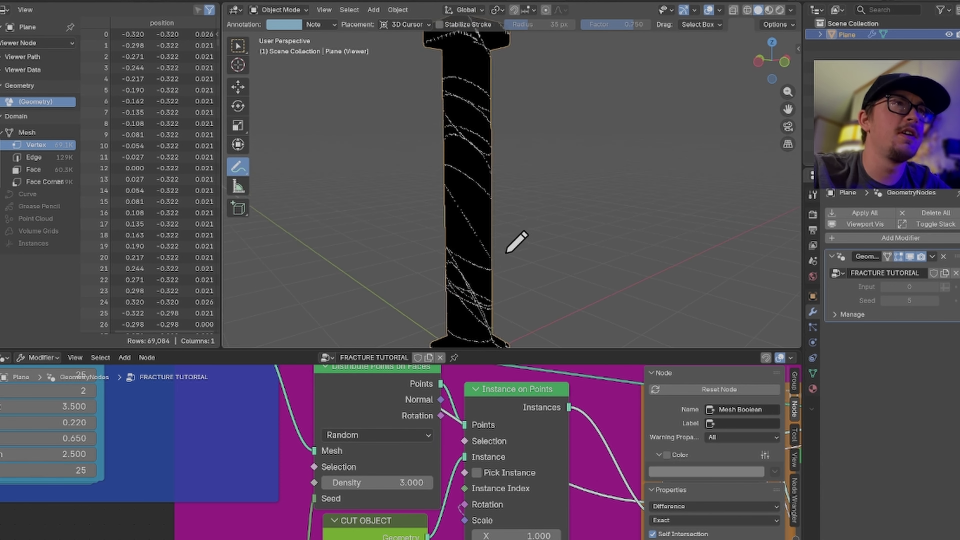
scroll(506, 253, "down", 3)
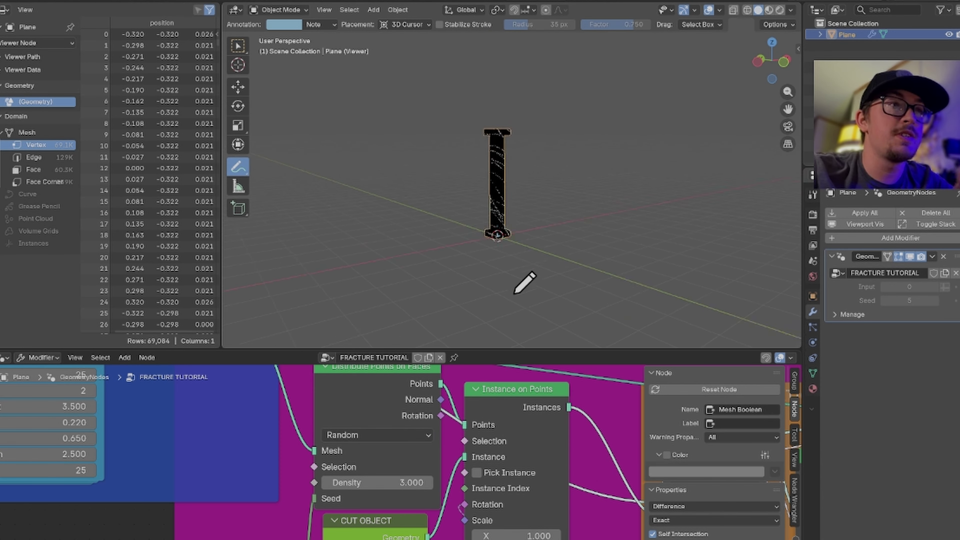
scroll(520, 281, "up", 4)
scroll(468, 505, "down", 2)
- Expand the Random Value node that drives the rotation of the cut instances
middle_click_drag(468, 505, 463, 400)
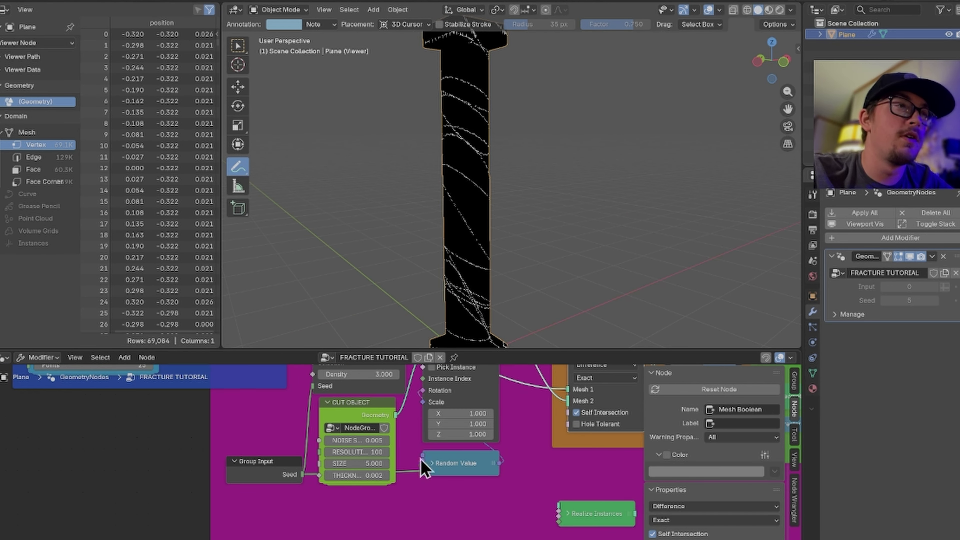
scroll(424, 465, "up", 4)
left_click(448, 465)
middle_click_drag(528, 450, 417, 365)
scroll(417, 366, "down", 2)
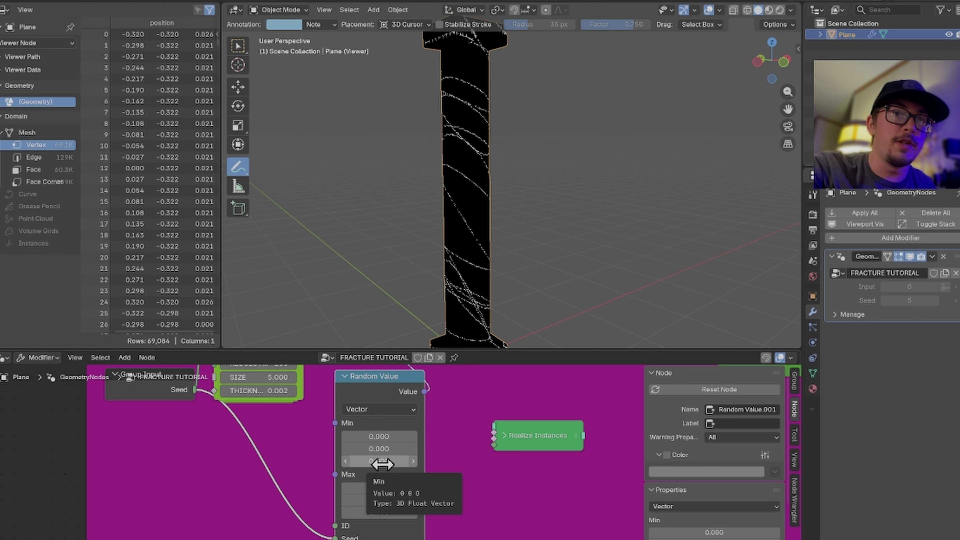
left_click_drag(381, 464, 393, 437)
type("-2*")
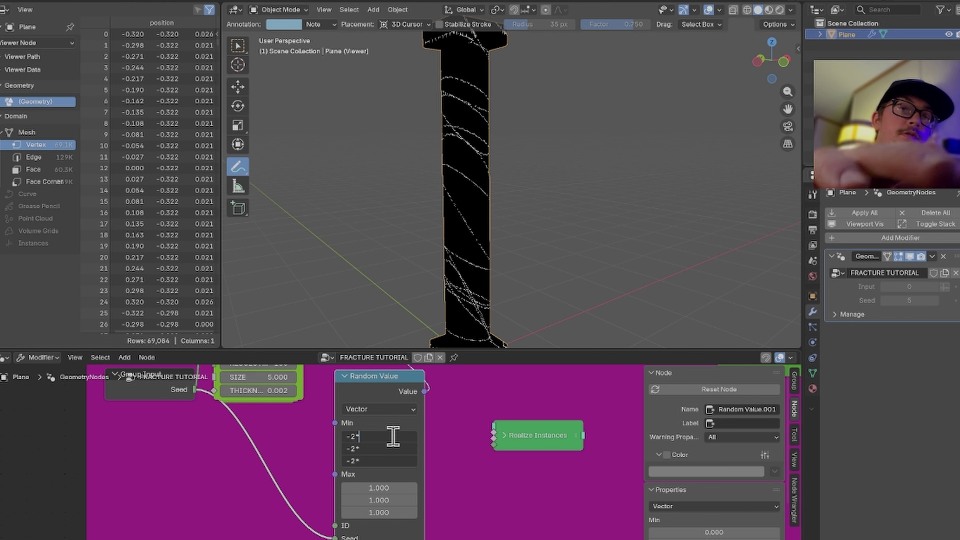
type("PI")
key("Escape")
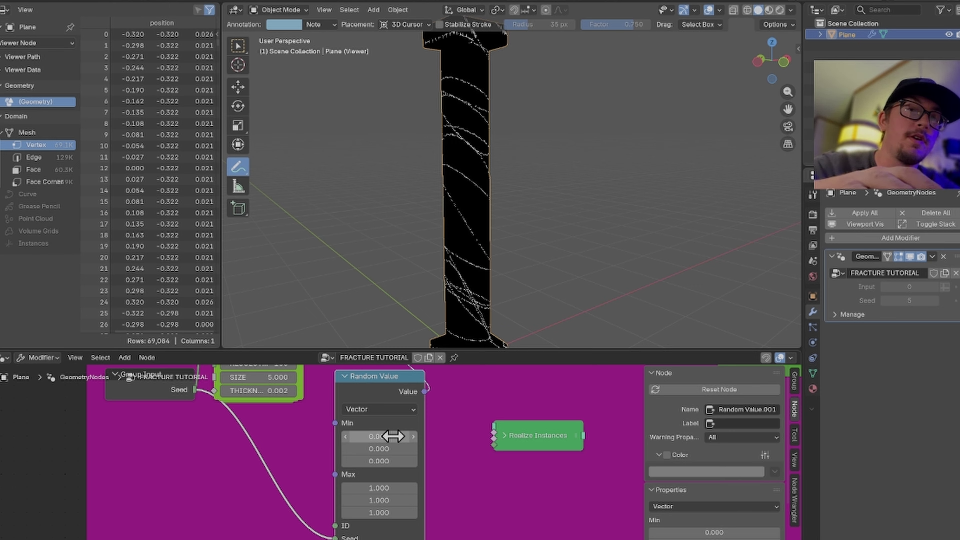
- Set all three Min components of the Random Value vector to -2*pi and all three Max components to 2*pi
scroll(392, 465, "down", 1)
left_click_drag(393, 464, 393, 436)
type("-2*pi")
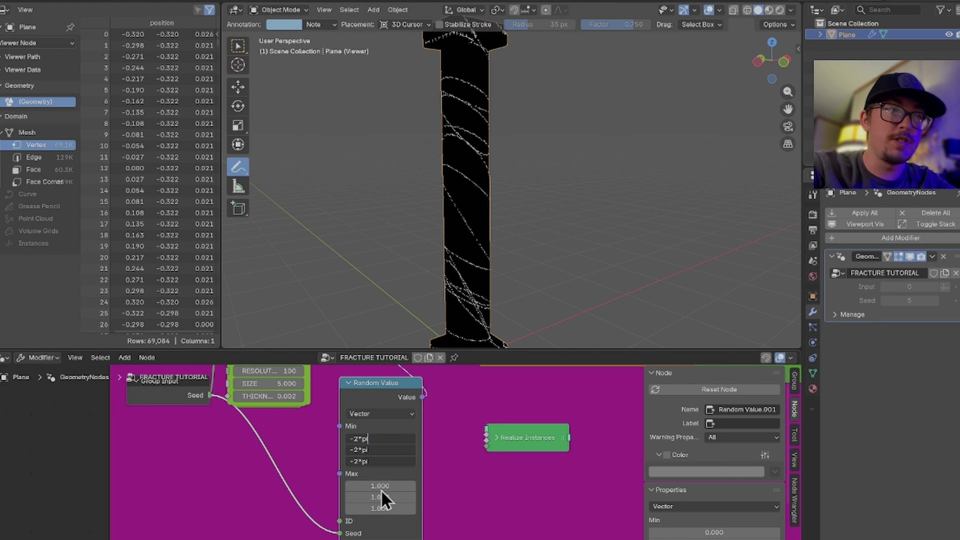
key("Return")
scroll(563, 266, "up", 2)
middle_click_drag(563, 266, 454, 250)
left_click_drag(389, 508, 390, 484)
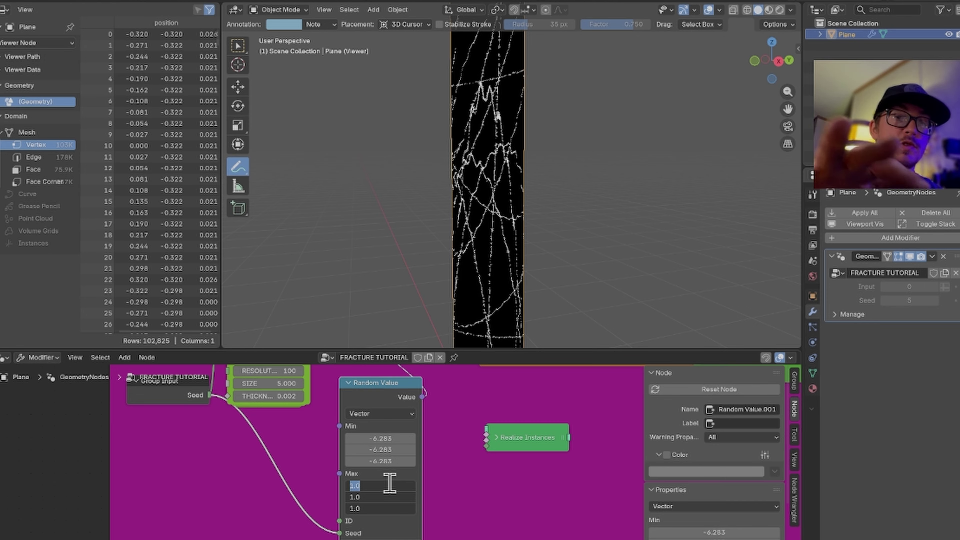
type("2*p")
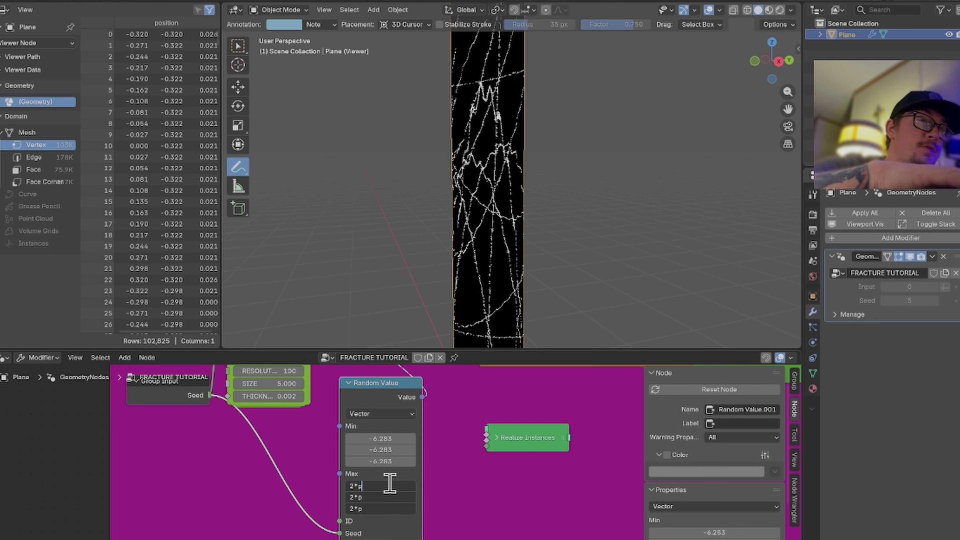
type("i")
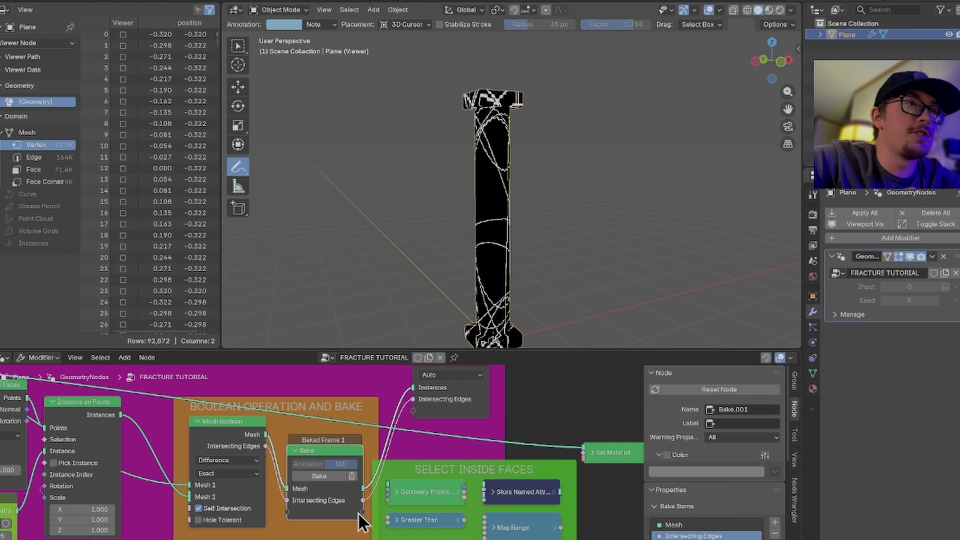
- Insert a Scale Elements node on the mesh link between the Bake node and the Viewer
mouse_move(472, 239)
middle_mouse_down()
mouse_move(518, 245)
mouse_move(471, 237)
middle_mouse_up()
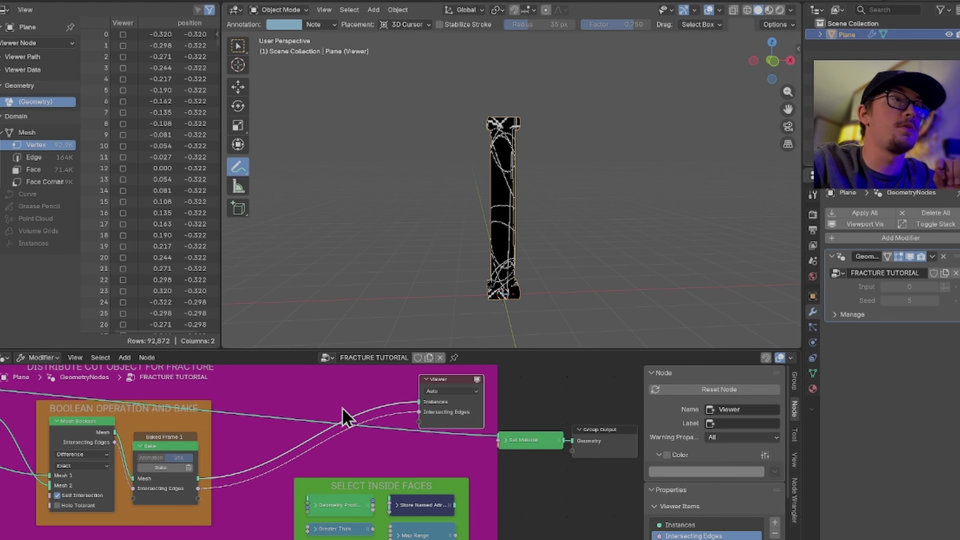
key("shift+a")
type("scale")
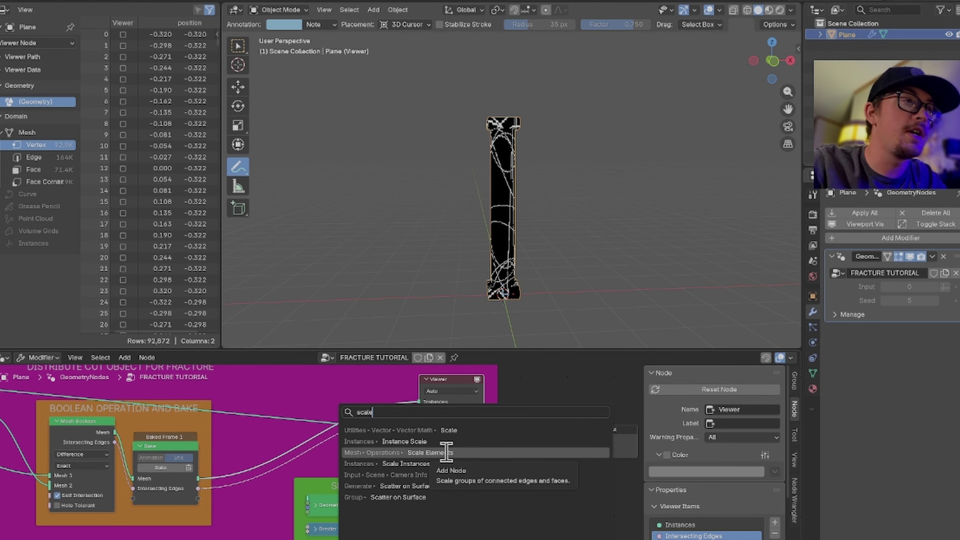
left_click(445, 453)
left_click(262, 388)
- Set the Scale Elements node's Scale to 0.5 and inspect the shrunken pieces along the column
scroll(289, 470, "up", 2)
double_click(294, 470)
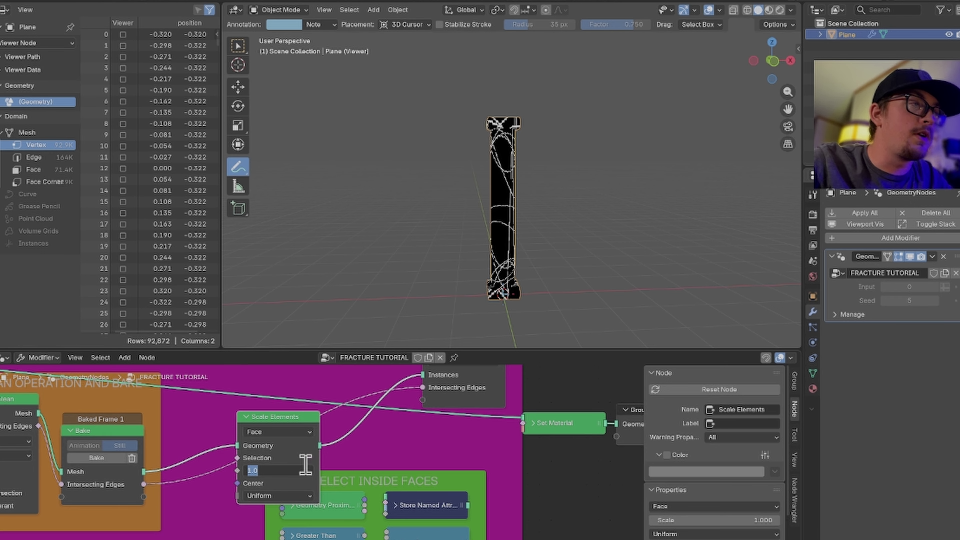
type(".5")
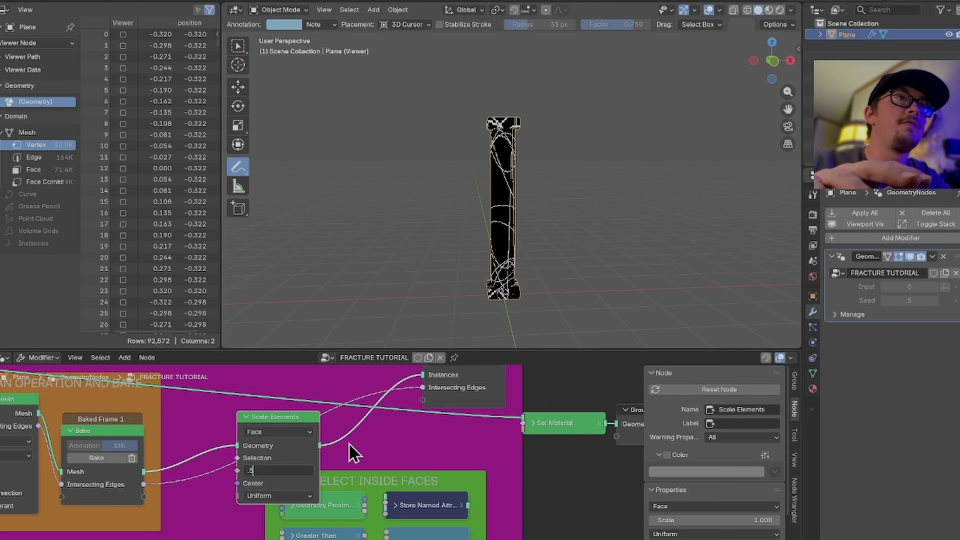
key("Return")
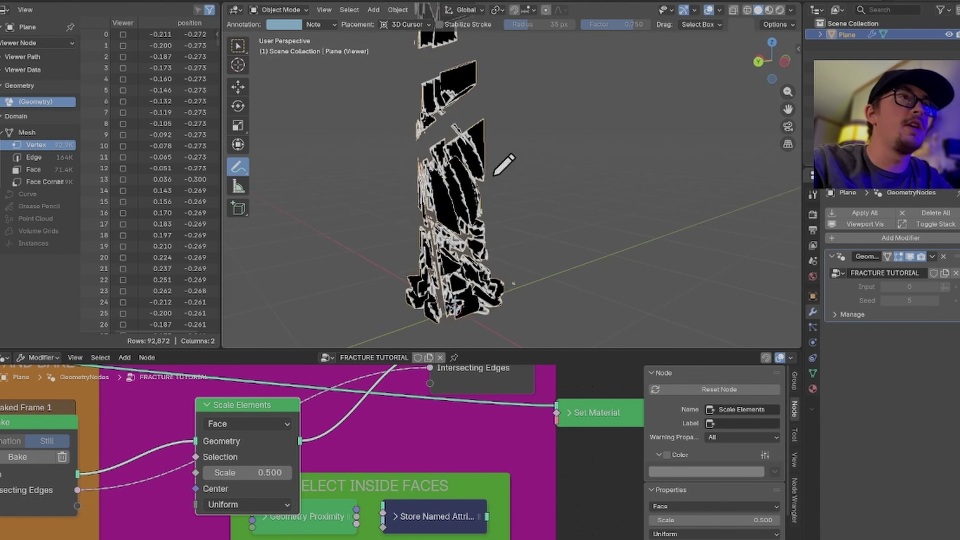
middle_click_drag(495, 174, 478, 74)
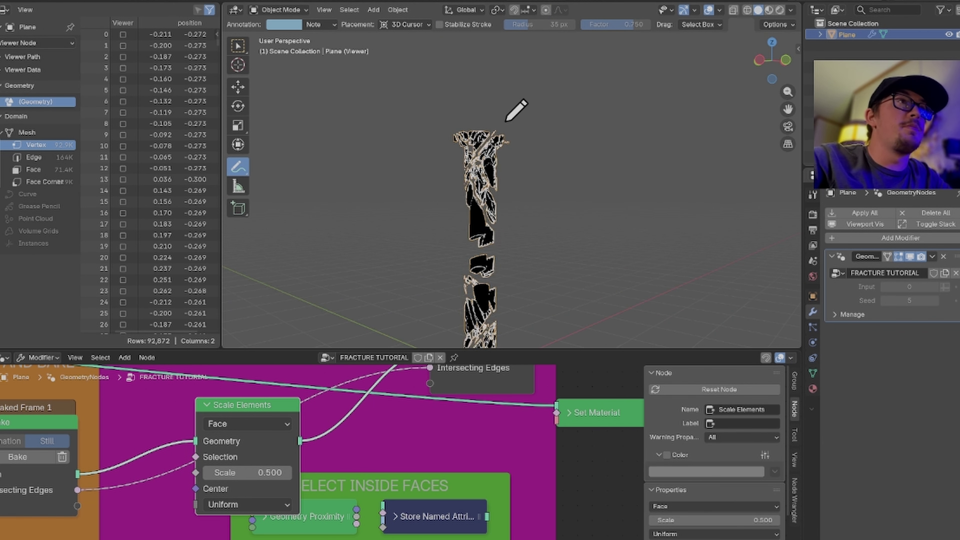
middle_click_drag(515, 111, 419, 137)
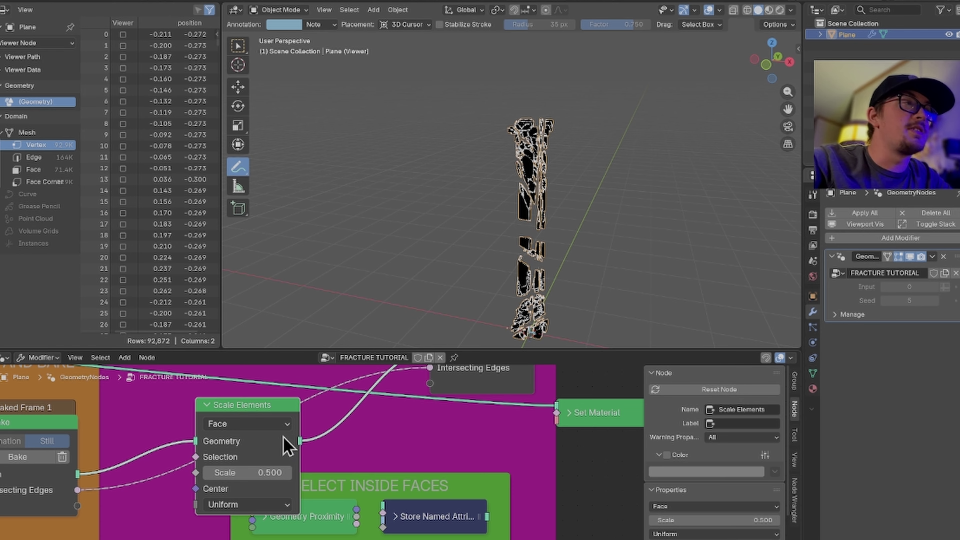
- Move the Select Inside Faces frame clear of the Scale Elements node, outside the overlap with the magenta frame's nodes
scroll(314, 453, "down", 2)
middle_click_drag(320, 454, 370, 456)
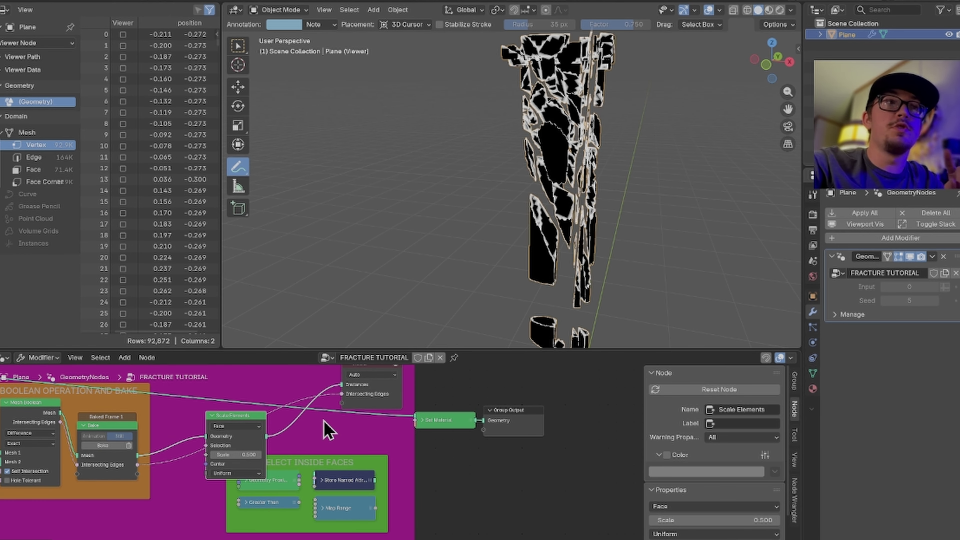
scroll(548, 295, "up", 3)
middle_click_drag(577, 287, 506, 143)
scroll(281, 444, "down", 2)
middle_click_drag(280, 444, 299, 414)
left_click_drag(333, 432, 398, 439)
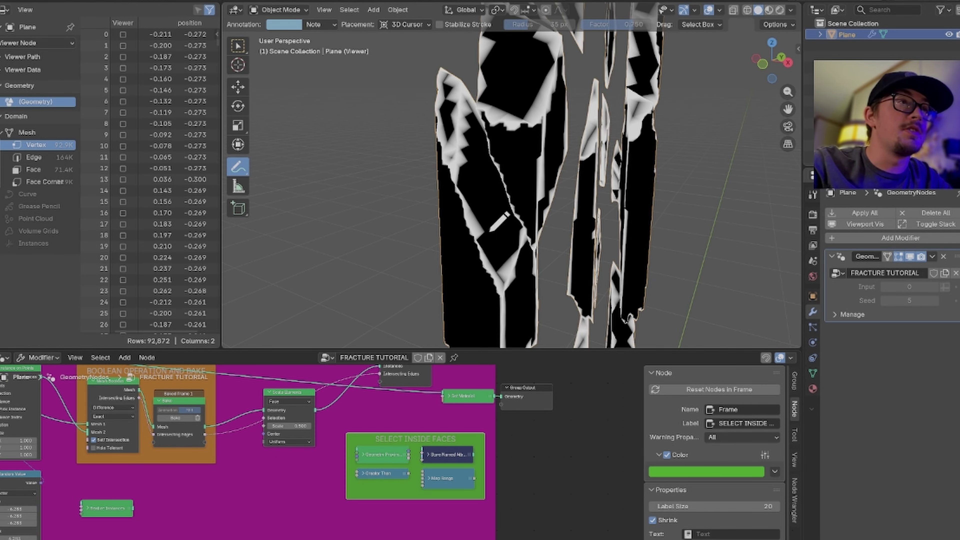
middle_click_drag(506, 292, 488, 259)
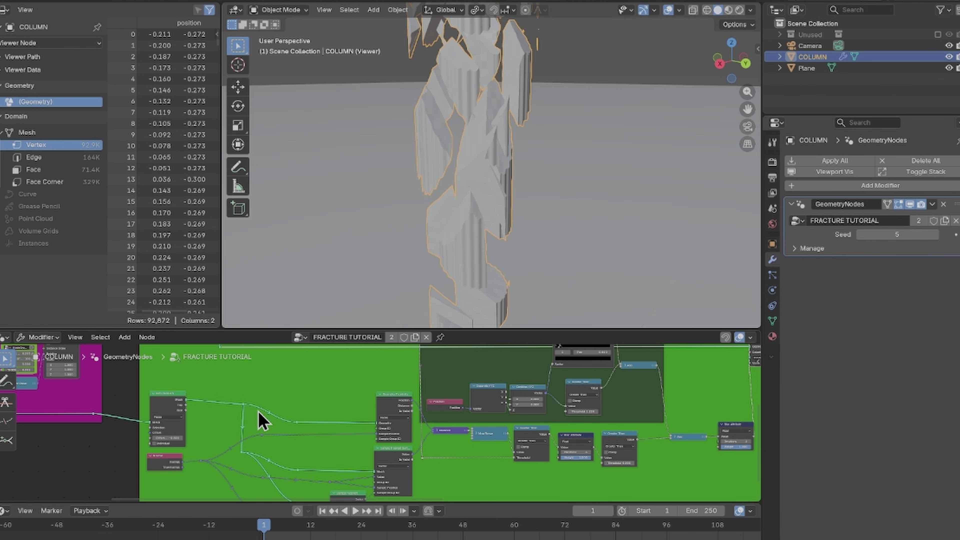
- Preview the Extrude Mesh node's output in the column's node tree and inspect the inward-extruded faces
scroll(240, 420, "down", 4)
scroll(236, 421, "up", 1)
middle_click_drag(236, 420, 419, 402, "shift")
scroll(266, 409, "up", 4)
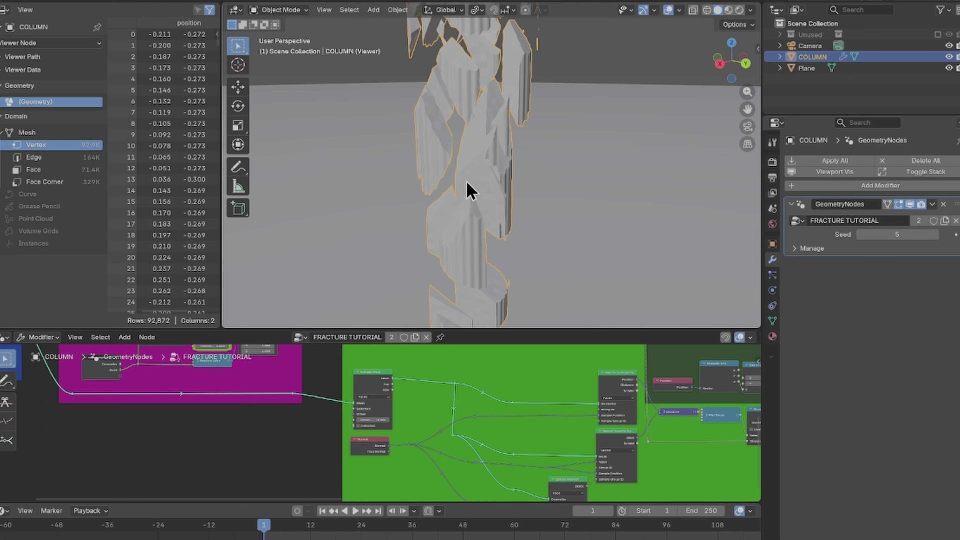
middle_click_drag(464, 188, 439, 199)
scroll(393, 402, "up", 2)
scroll(391, 394, "up", 2)
middle_click_drag(392, 393, 335, 418)
left_click(317, 397, "ctrl+shift")
scroll(491, 178, "down", 3)
middle_click_drag(491, 182, 454, 180)
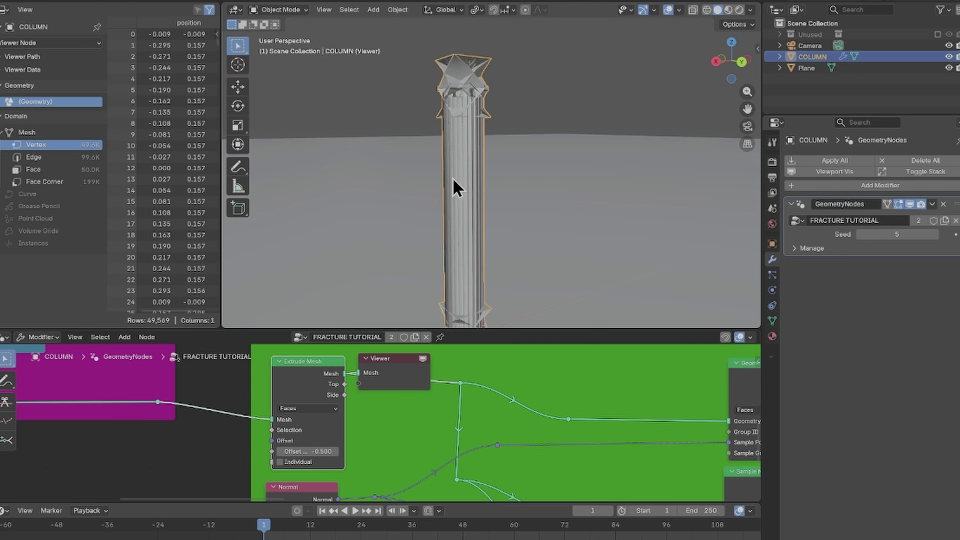
scroll(454, 179, "up", 2)
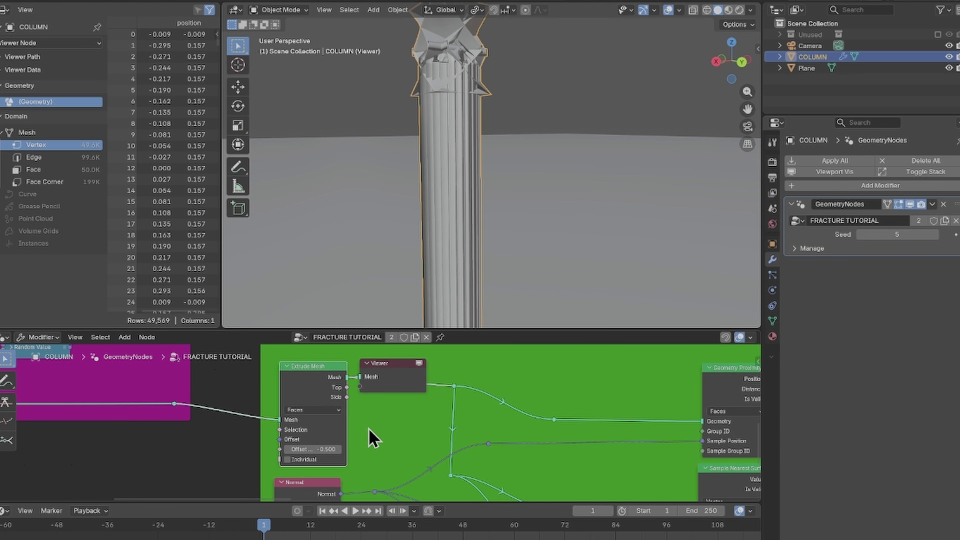
- Move the Viewer node away from the Extrude Mesh node and preview the Geometry Proximity node's Position output
scroll(343, 439, "down", 3)
middle_click_drag(391, 413, 223, 444)
scroll(312, 419, "down", 3)
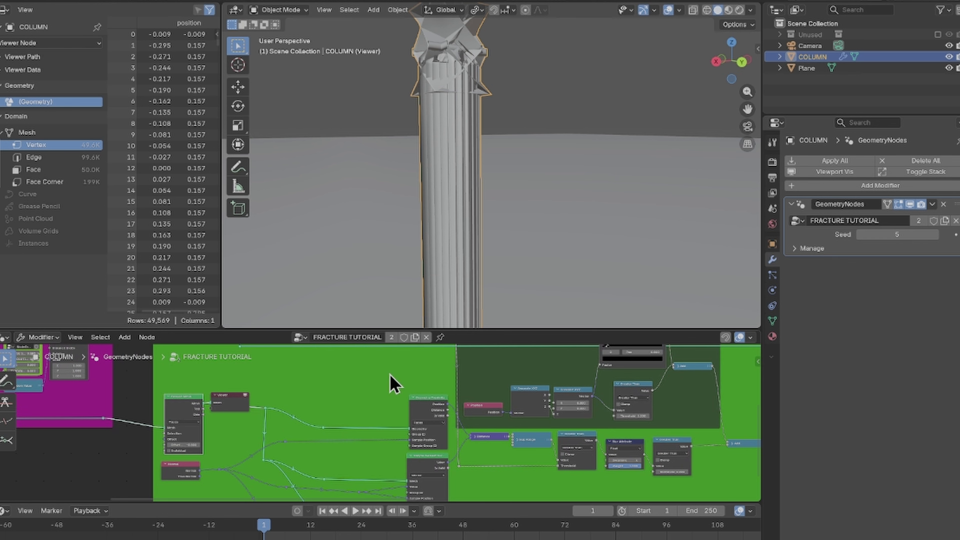
left_click_drag(234, 401, 405, 365)
middle_click_drag(390, 388, 282, 396)
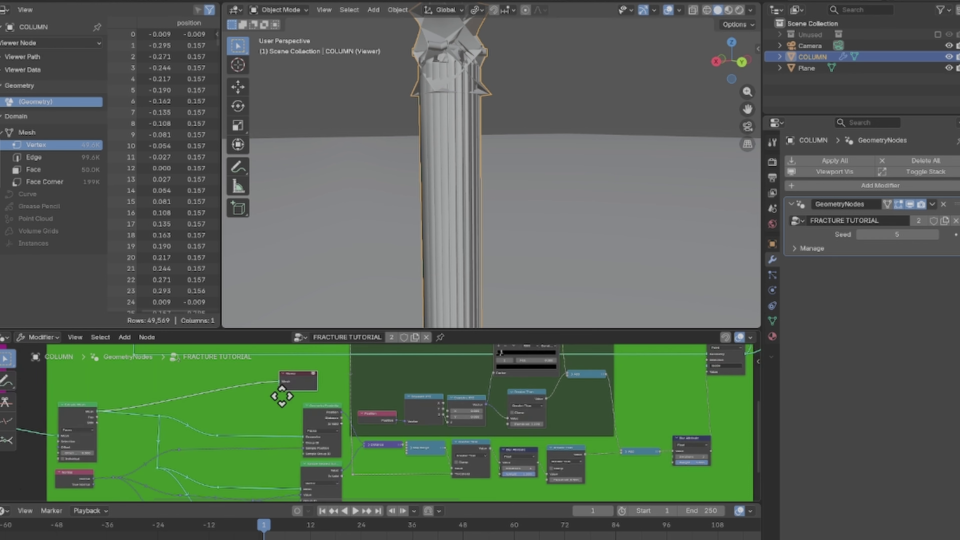
scroll(311, 435, "up", 4)
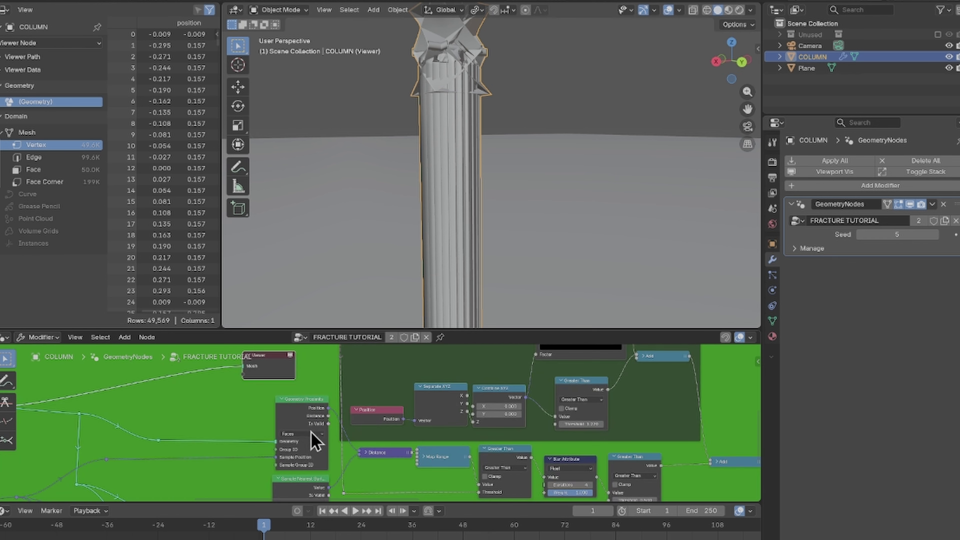
left_click(304, 417, "ctrl+shift")
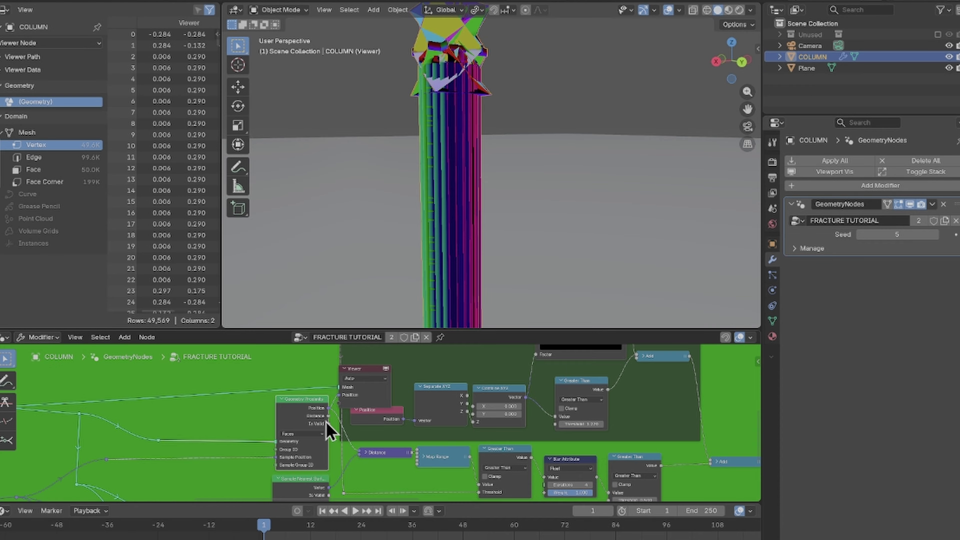
- Examine the Select Inside Faces node chain and the scaled column pieces produced by the Scale Elements node
middle_click_drag(328, 422, 425, 353)
middle_click_drag(220, 470, 318, 480)
scroll(345, 421, "up", 1)
middle_click_drag(346, 421, 141, 456)
left_click_drag(393, 428, 339, 424)
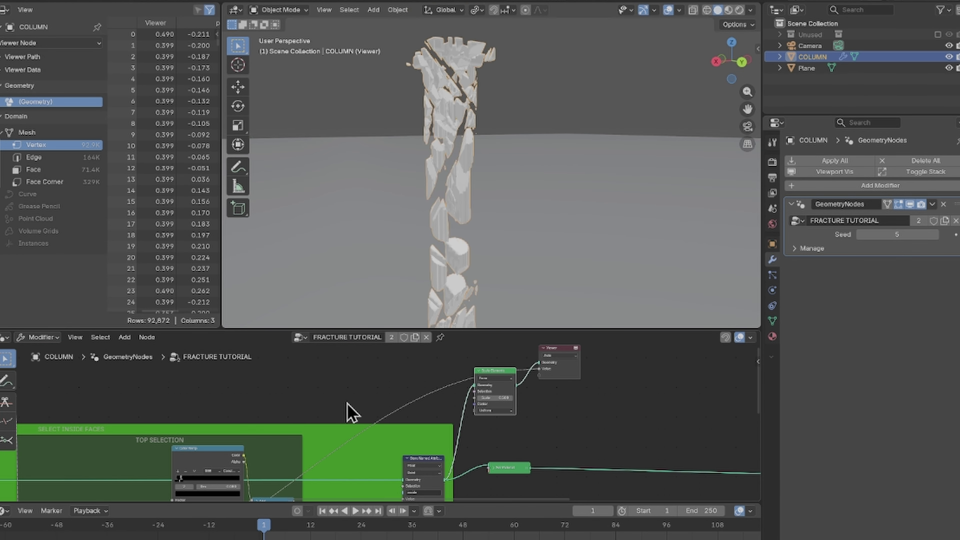
middle_click_drag(349, 399, 653, 414)
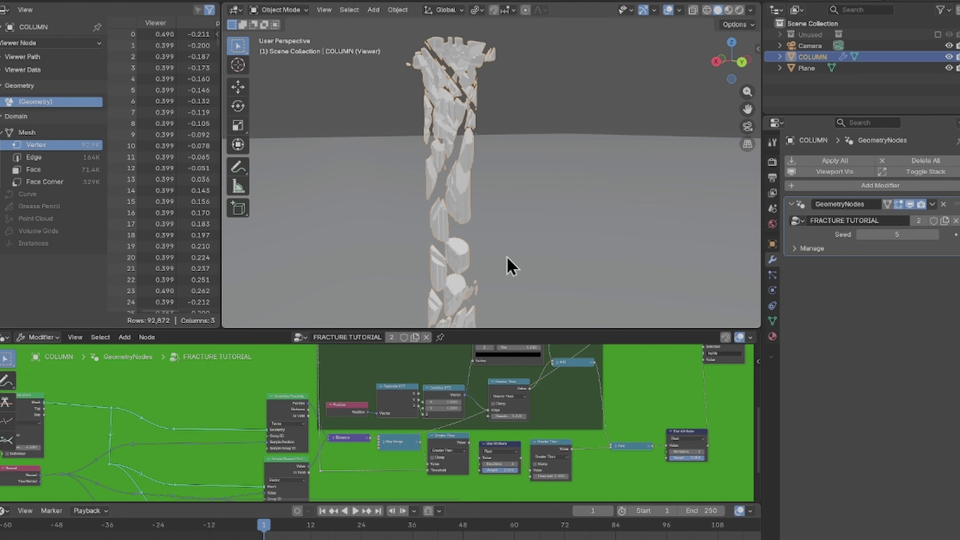
scroll(499, 259, "up", 4)
middle_click_drag(452, 252, 429, 267)
scroll(407, 429, "up", 5)
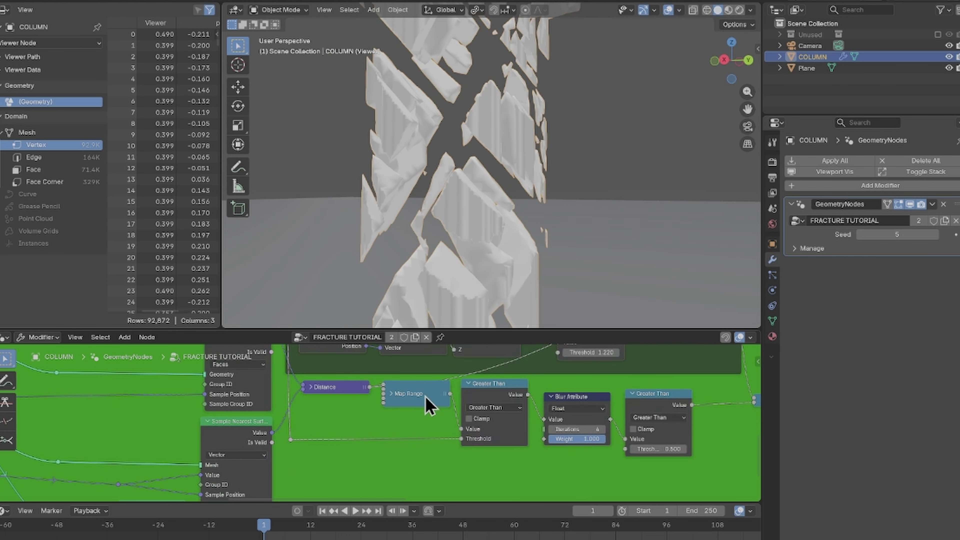
- Preview the Map Range node's output and the result of the first Greater Than node on the fractured column
mouse_move(415, 422)
left_mouse_down()
mouse_move(392, 423)
mouse_move(411, 422)
left_mouse_up()
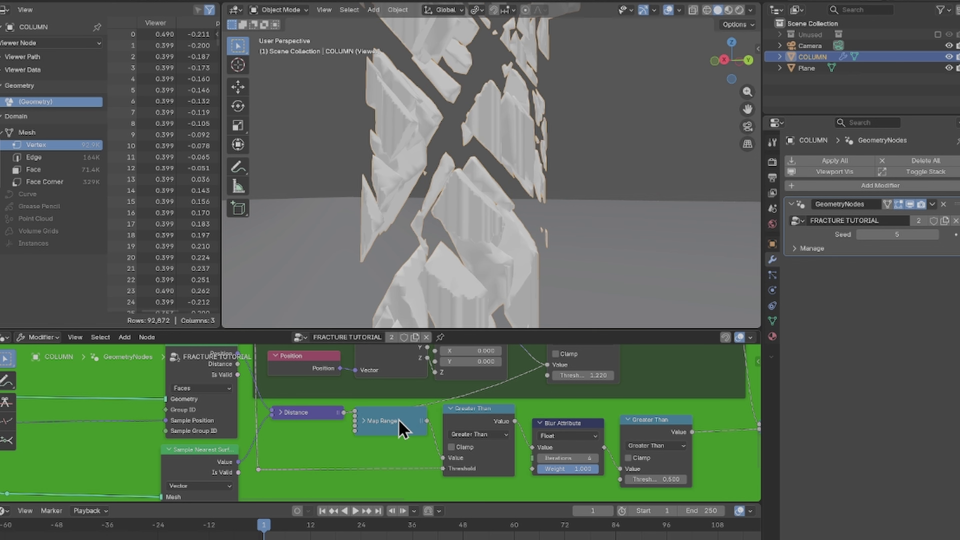
middle_click_drag(366, 424, 333, 392)
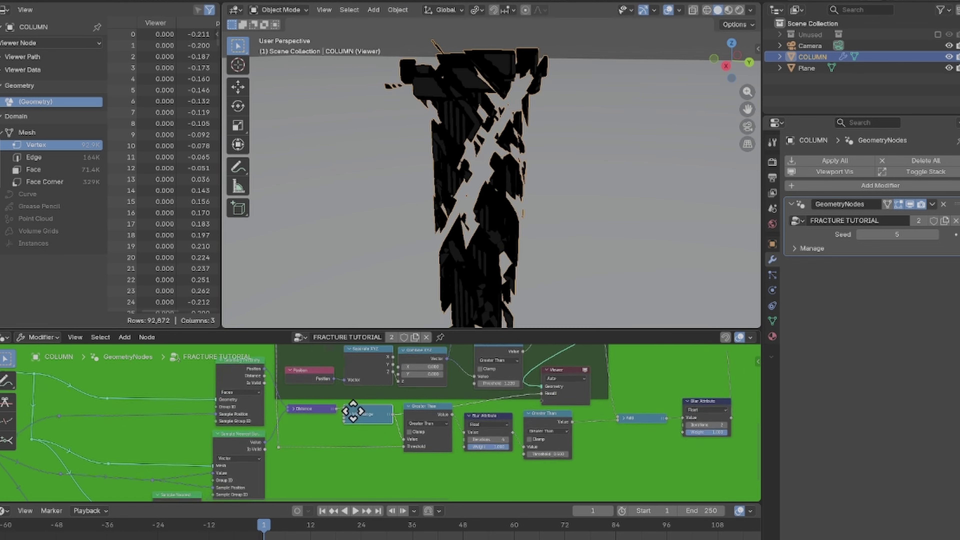
scroll(390, 417, "up", 2)
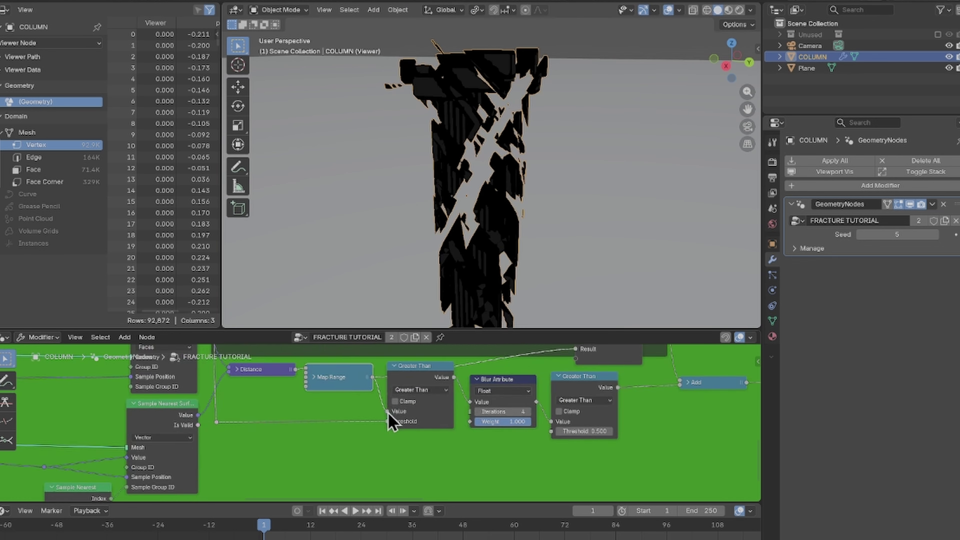
left_click(406, 393, "ctrl+shift")
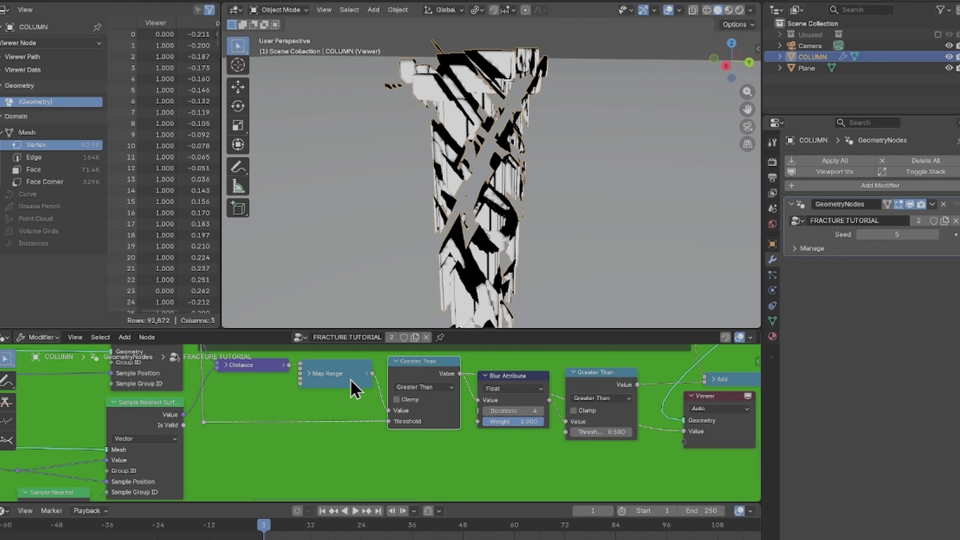
middle_click_drag(357, 426, 342, 401)
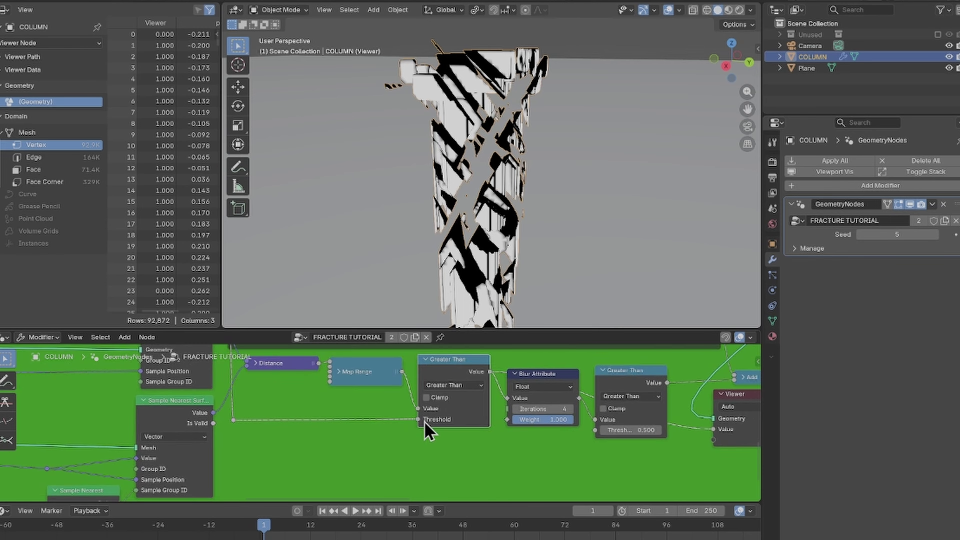
- Trace the Greater Than threshold link back to the Bake node's Intersecting Edges output and check the pieces' black-and-white mask
scroll(429, 431, "down", 8)
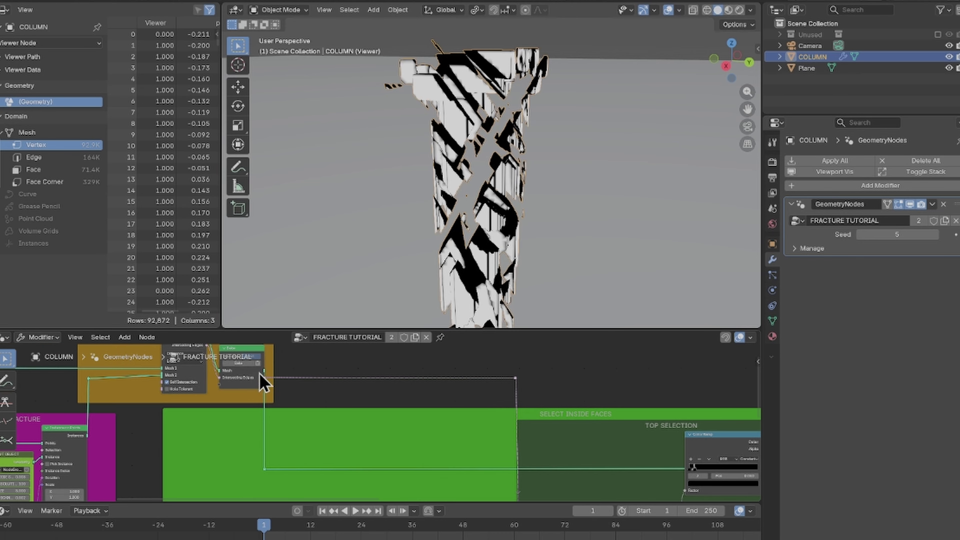
middle_click_drag(263, 383, 332, 398)
scroll(332, 398, "up", 3)
middle_click_drag(276, 391, 315, 399)
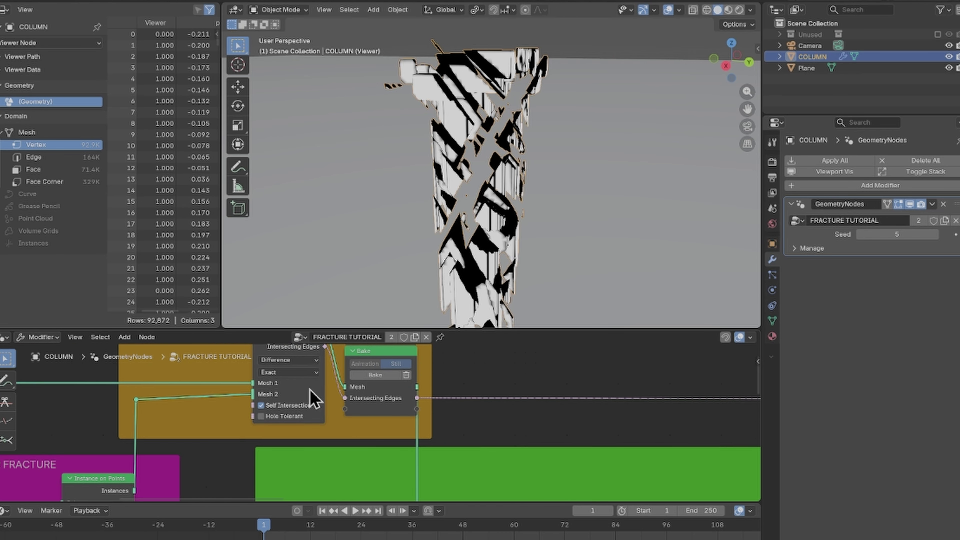
scroll(494, 414, "down", 2)
middle_click_drag(536, 435, 390, 415)
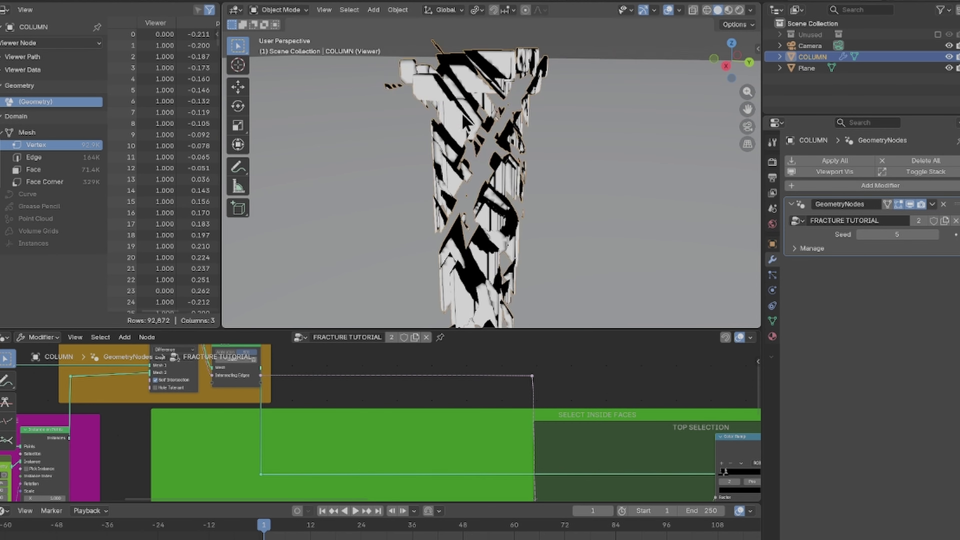
middle_click_drag(507, 144, 465, 110)
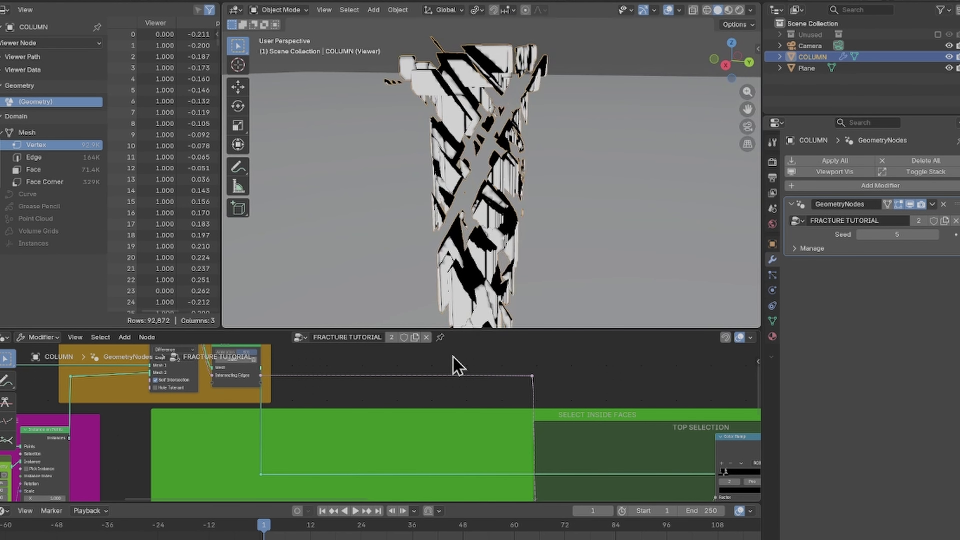
- Mute the Scale Elements node after the Select Inside Faces frame and inspect the mask on the whole column
scroll(450, 393, "down", 4)
scroll(447, 408, "down", 4)
middle_click_drag(495, 392, 373, 394)
scroll(570, 417, "up", 6)
middle_click_drag(569, 417, 392, 408)
scroll(506, 407, "up", 3)
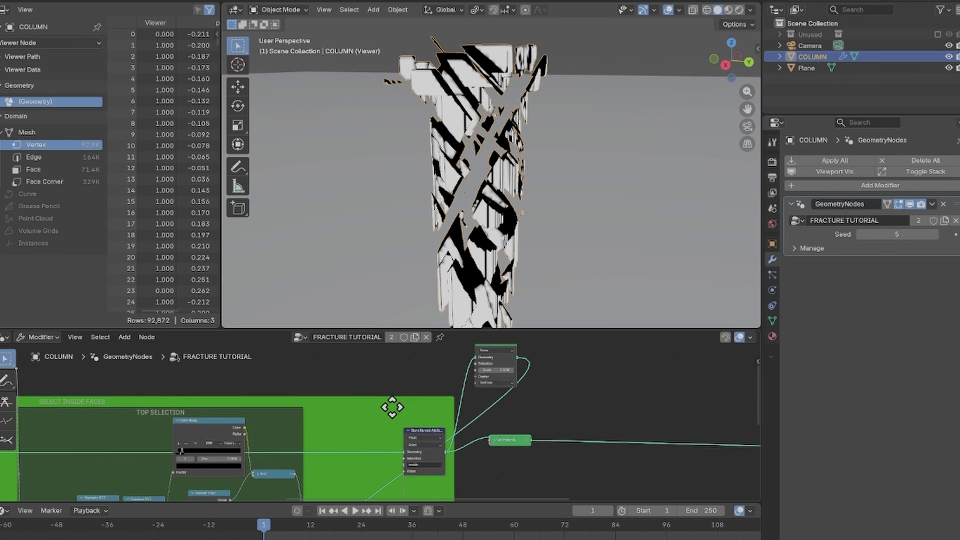
scroll(455, 396, "up", 4)
middle_click_drag(454, 396, 430, 422)
left_click(483, 352)
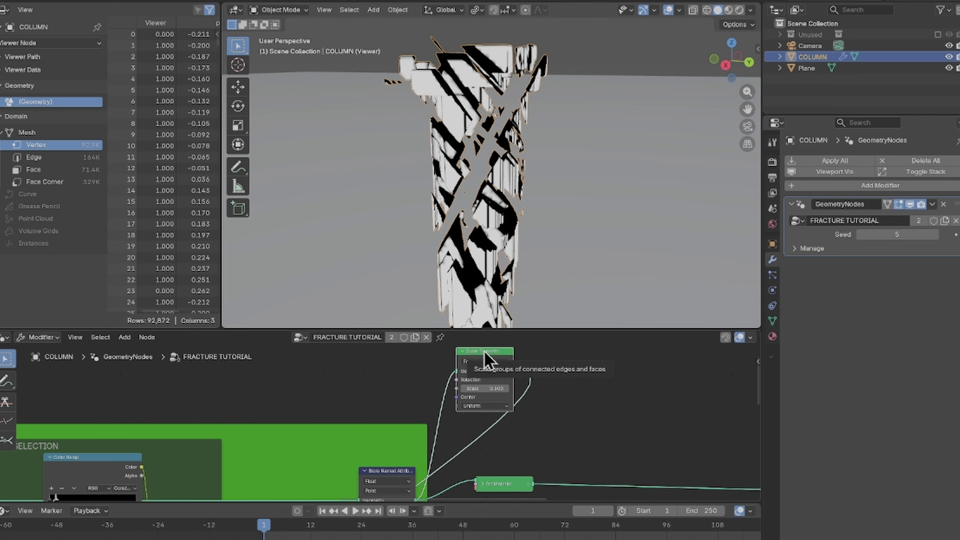
key("m")
scroll(472, 201, "down", 3)
middle_click_drag(488, 181, 550, 145)
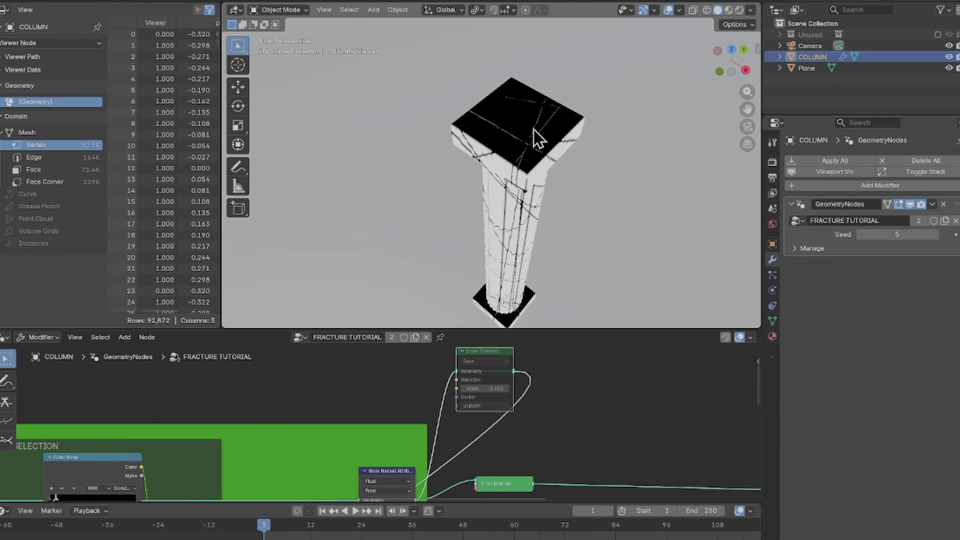
scroll(543, 265, "down", 3)
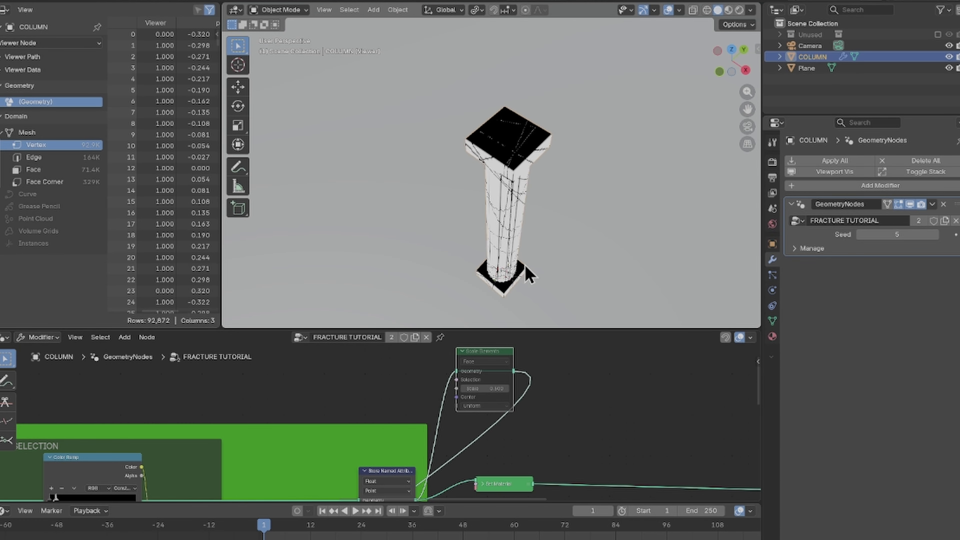
- Preview the first Blur Attribute node and the Greater Than node after it, and inspect the mask along the column
middle_click_drag(440, 416, 444, 402)
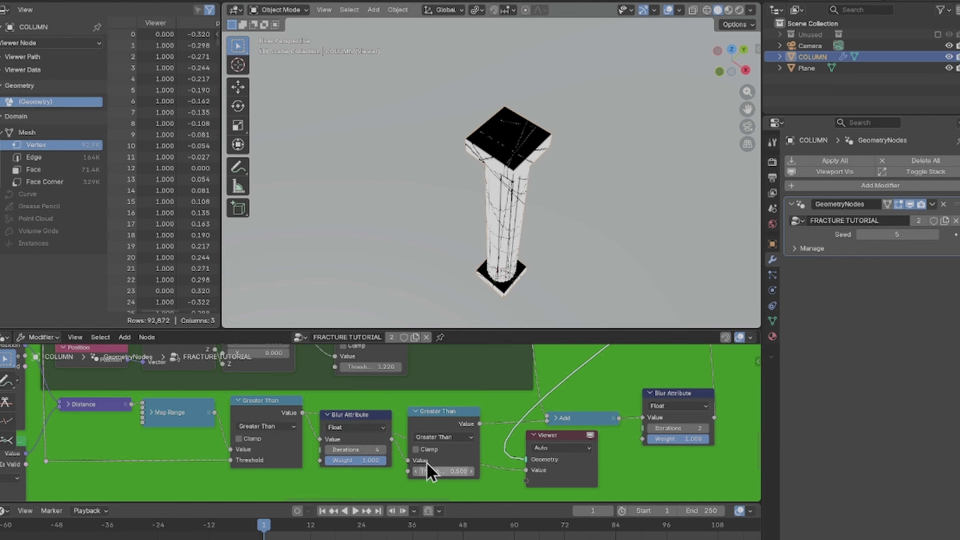
left_click(378, 460, "ctrl+shift")
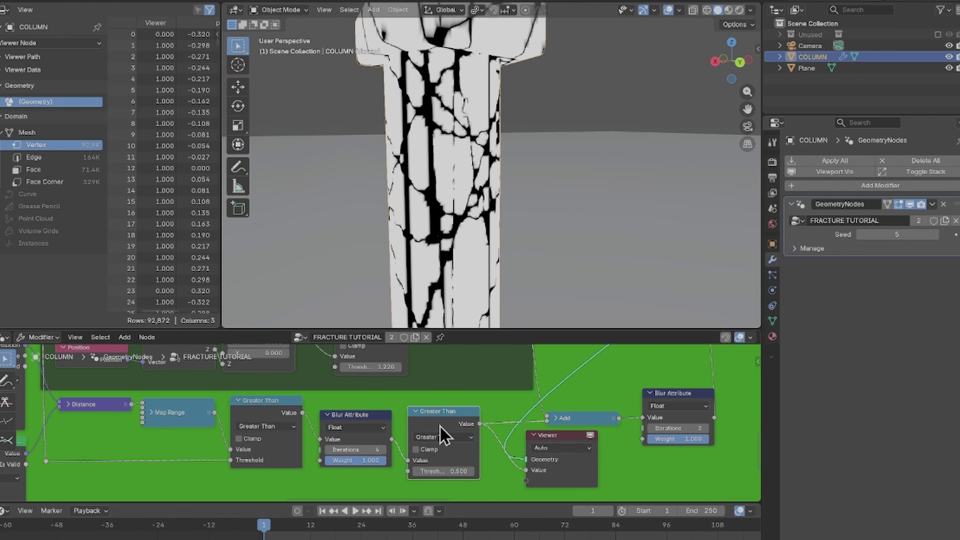
scroll(442, 434, "up", 2)
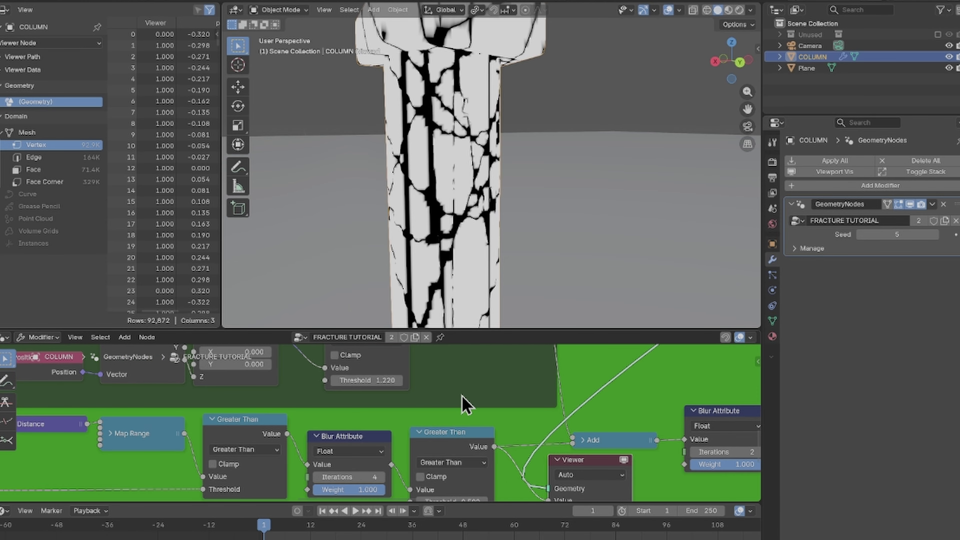
scroll(456, 388, "down", 3)
middle_click_drag(488, 126, 517, 207)
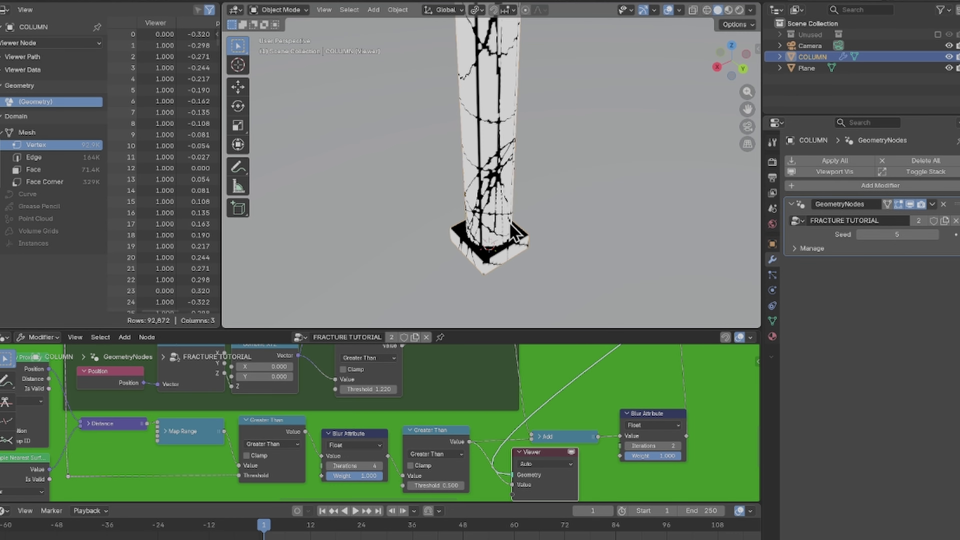
- Preview the Position node and each of the Separate XYZ node's X, Y and Z outputs on the column
scroll(406, 374, "down", 3)
middle_click_drag(406, 374, 491, 434)
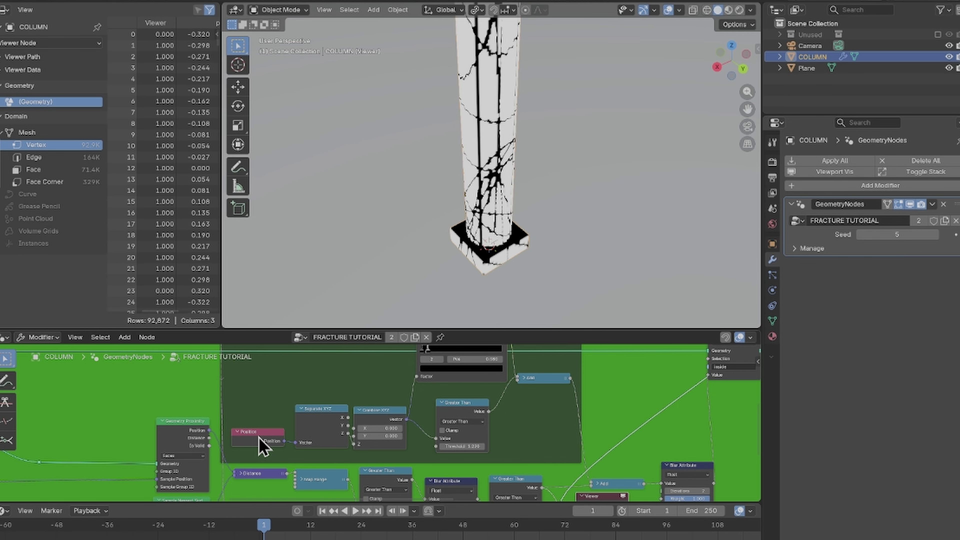
left_click(261, 440, "ctrl+shift")
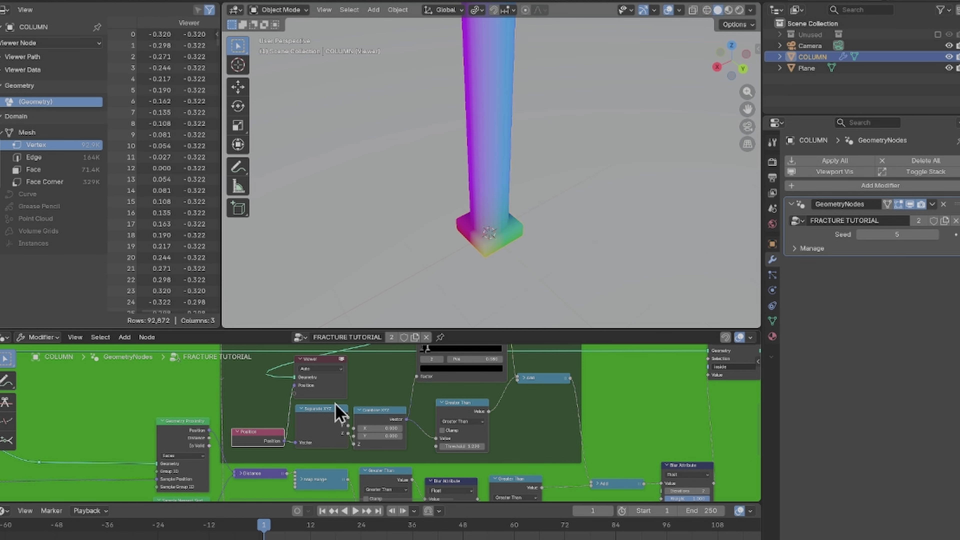
left_click(343, 446, "ctrl+shift")
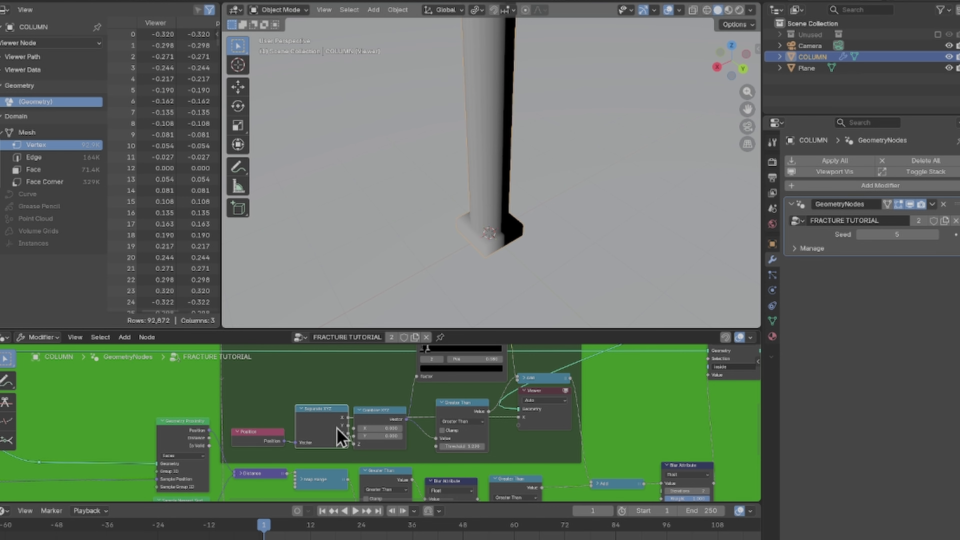
left_click(321, 430, "ctrl+shift")
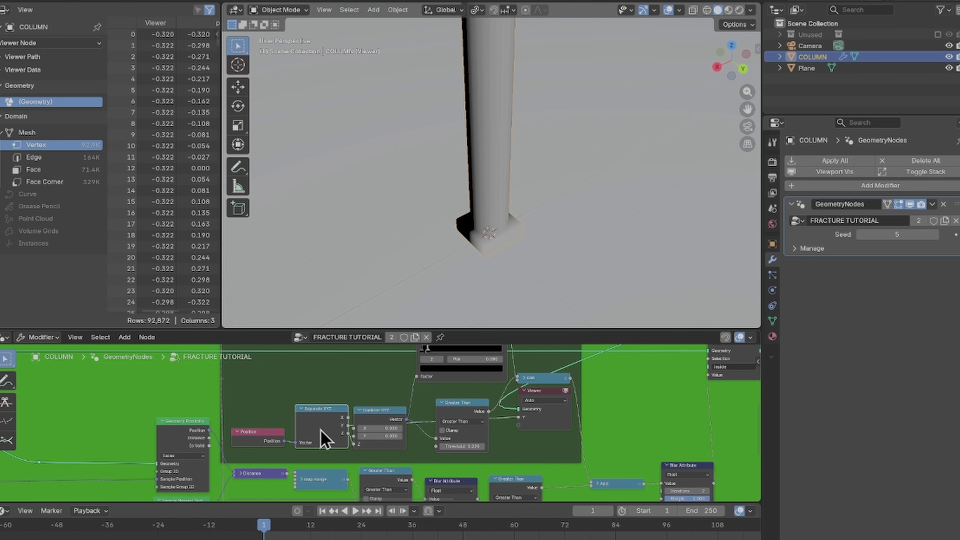
left_click(320, 430, "ctrl+shift")
scroll(496, 253, "down", 3)
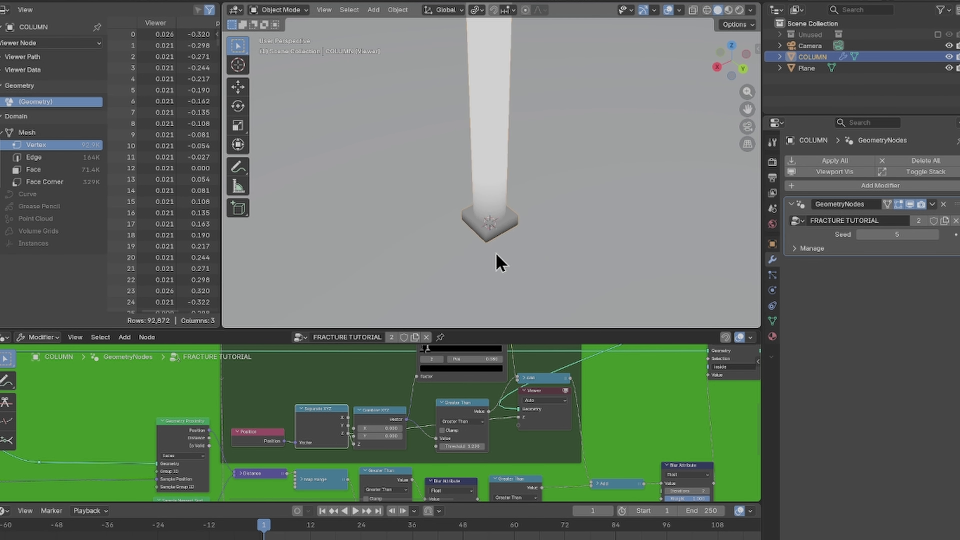
middle_click_drag(503, 246, 505, 213)
scroll(309, 417, "up", 4)
- Preview the Greater Than node with threshold 1.220 fed by Combine XYZ, and inspect its mask at the column's top
middle_click_drag(309, 417, 235, 384)
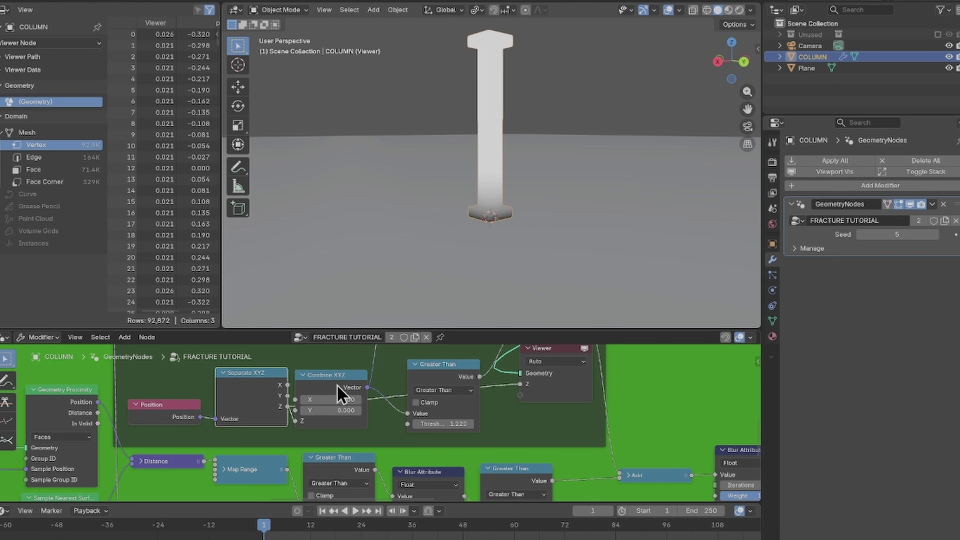
mouse_move(337, 385)
left_mouse_down()
mouse_move(347, 375)
mouse_move(337, 379)
left_mouse_up()
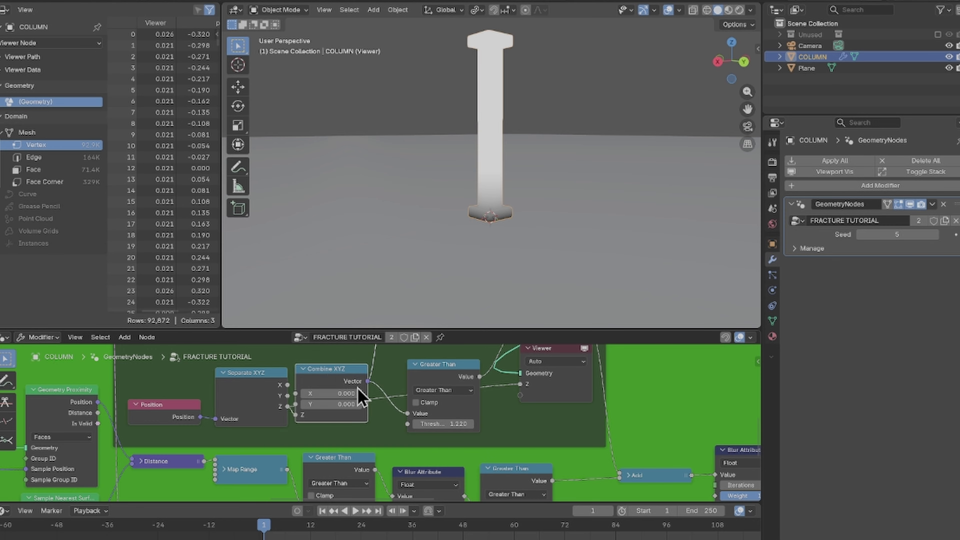
middle_click_drag(381, 380, 367, 397)
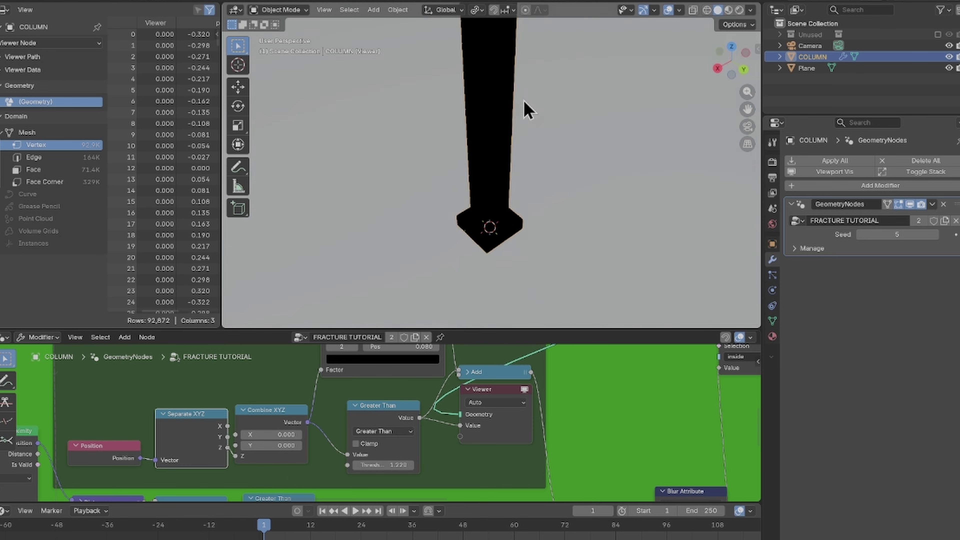
mouse_move(525, 103)
middle_mouse_down()
mouse_move(531, 97)
mouse_move(527, 175)
mouse_move(525, 151)
mouse_move(548, 150)
mouse_move(533, 92)
middle_mouse_up()
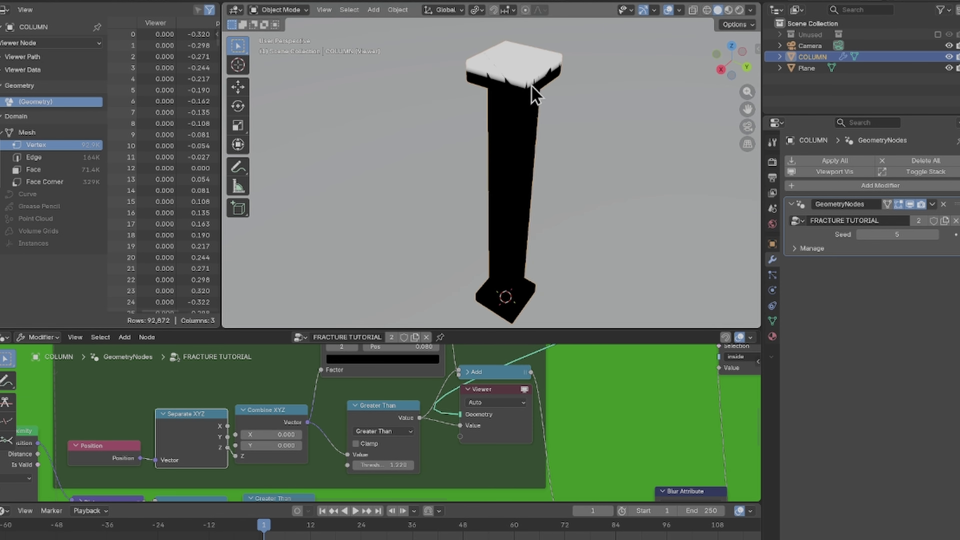
- Preview the Color output of the Color Ramp in the Top Selection frame on the column
middle_click_drag(386, 407, 349, 423)
mouse_move(356, 430)
left_mouse_down()
mouse_move(342, 420)
mouse_move(347, 427)
left_mouse_up()
middle_click_drag(321, 380, 345, 443)
left_click(382, 401, "ctrl+shift")
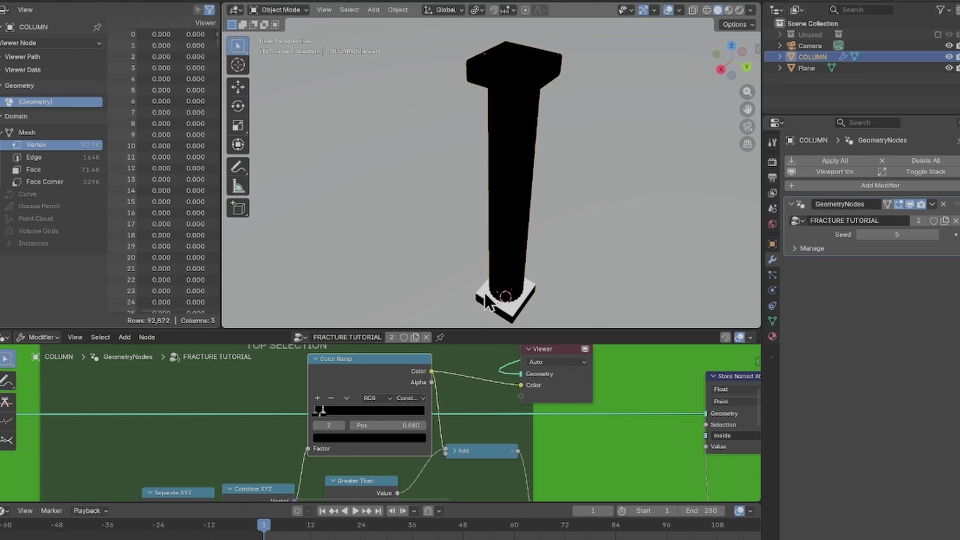
- Preview the Add node that combines the Color Ramp with the Greater Than result, and inspect both ends of the column
middle_click_drag(402, 425, 387, 381)
middle_click_drag(327, 426, 342, 409)
left_click(351, 439)
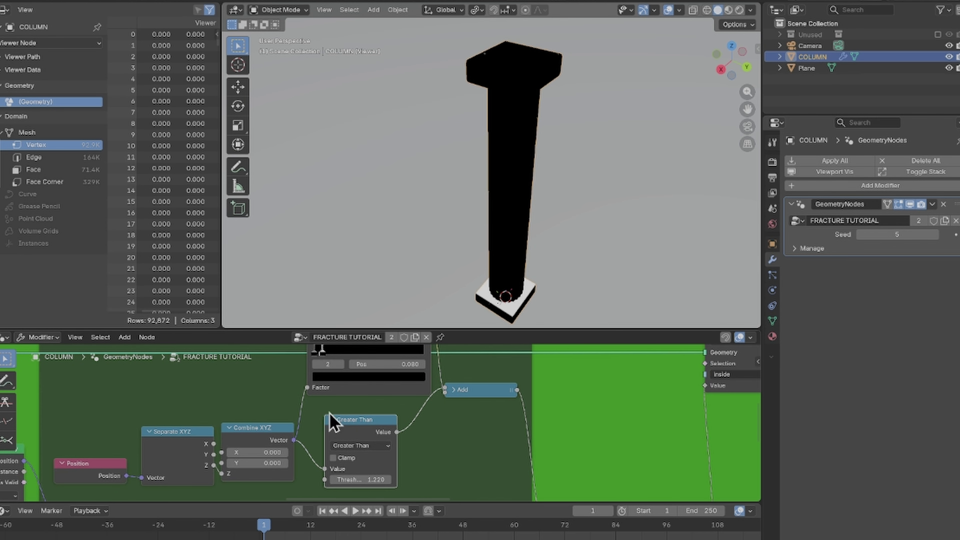
scroll(398, 428, "down", 2)
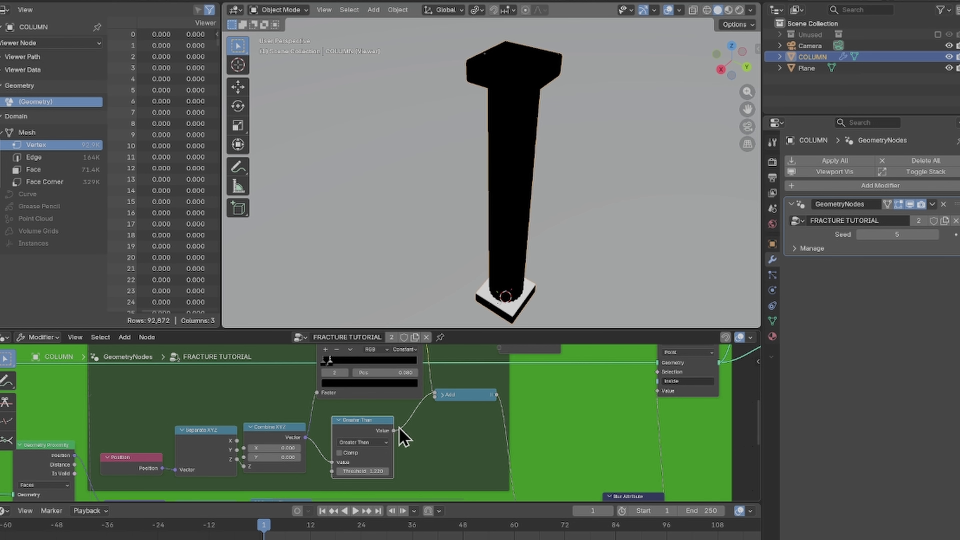
scroll(434, 423, "up", 1)
middle_click_drag(431, 421, 377, 439)
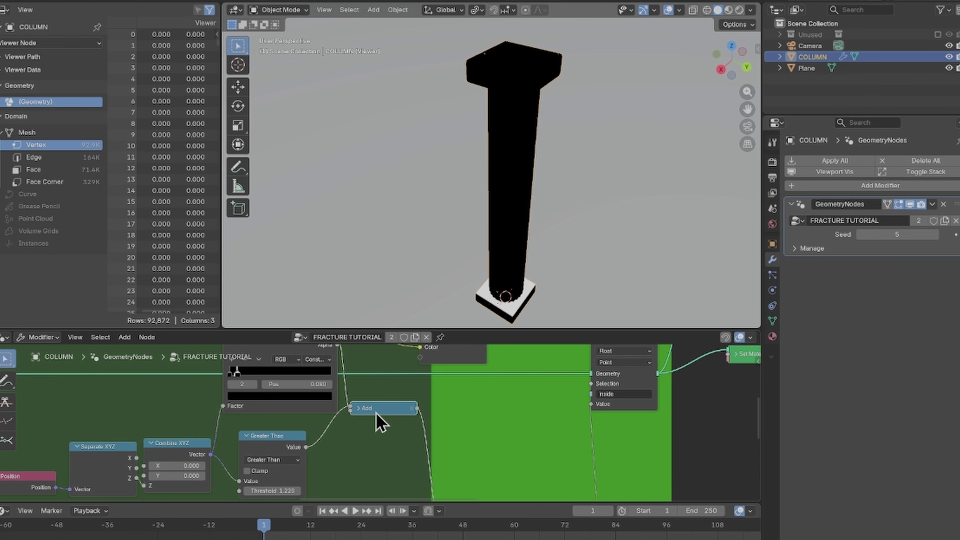
scroll(483, 294, "down", 4)
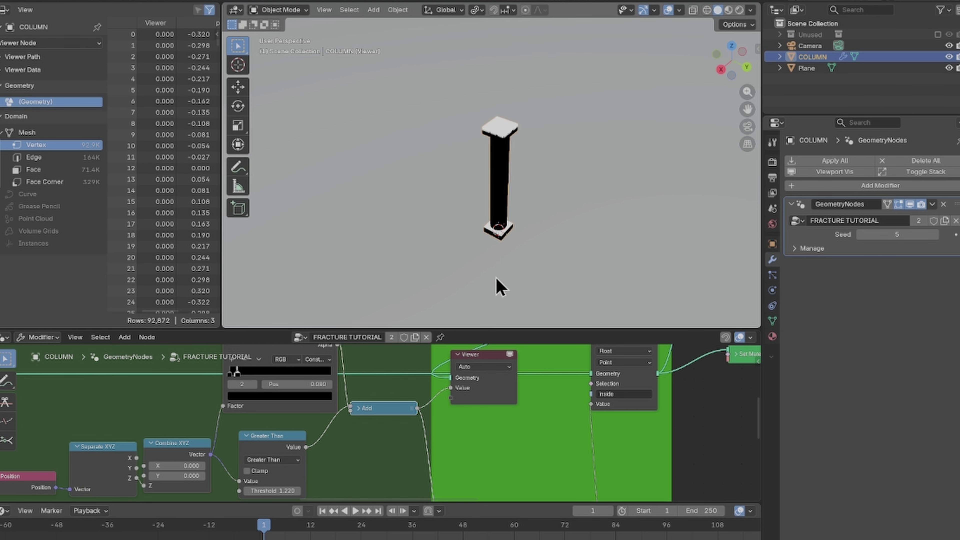
scroll(498, 191, "up", 6)
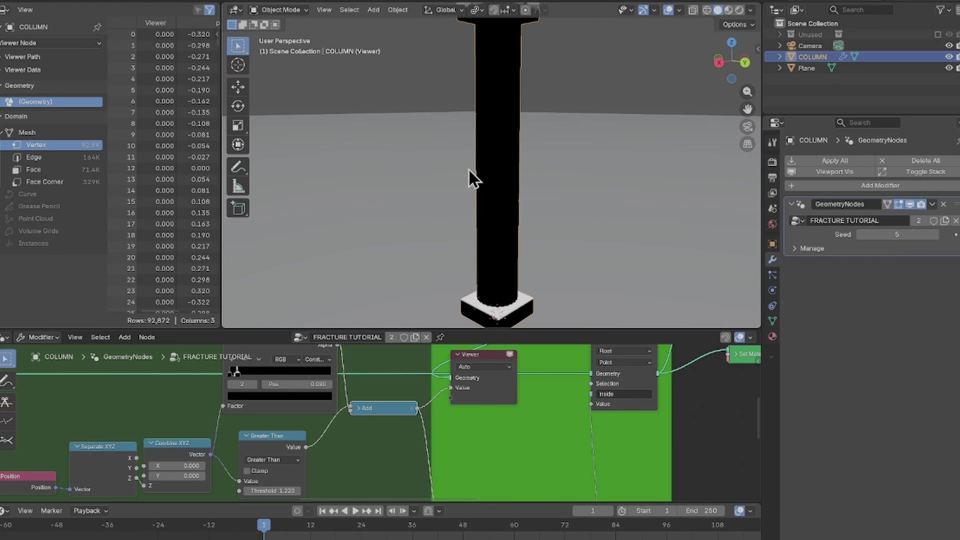
middle_click_drag(484, 204, 475, 211)
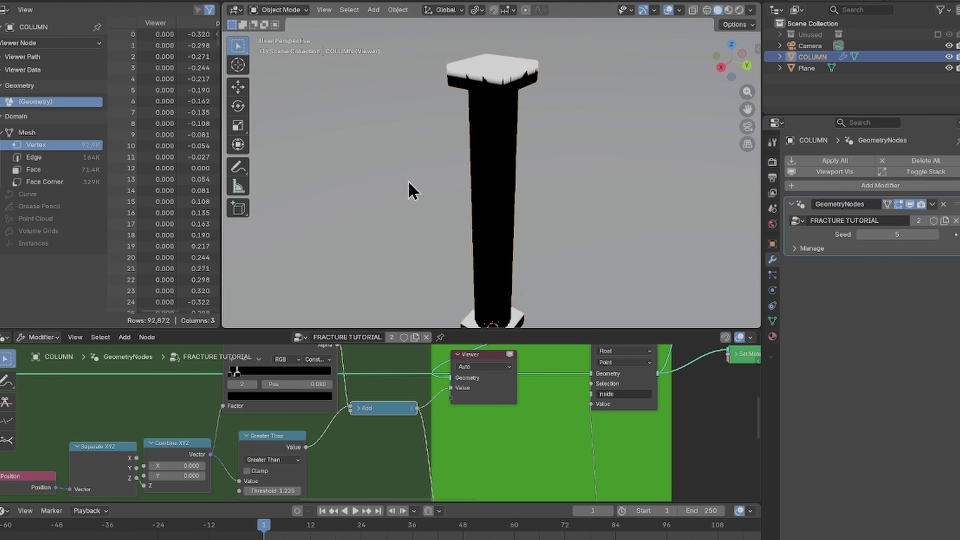
scroll(473, 270, "down", 3)
scroll(480, 274, "up", 5)
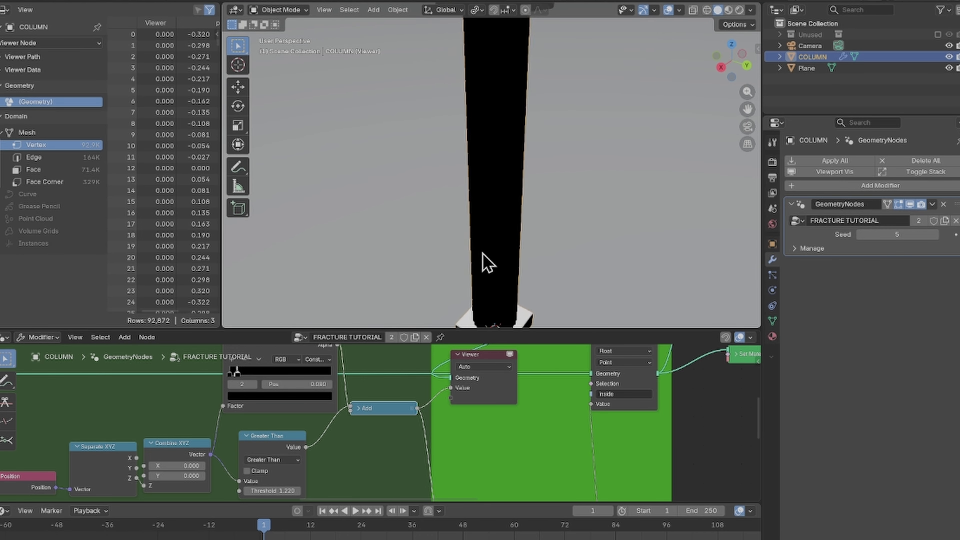
scroll(483, 253, "down", 4)
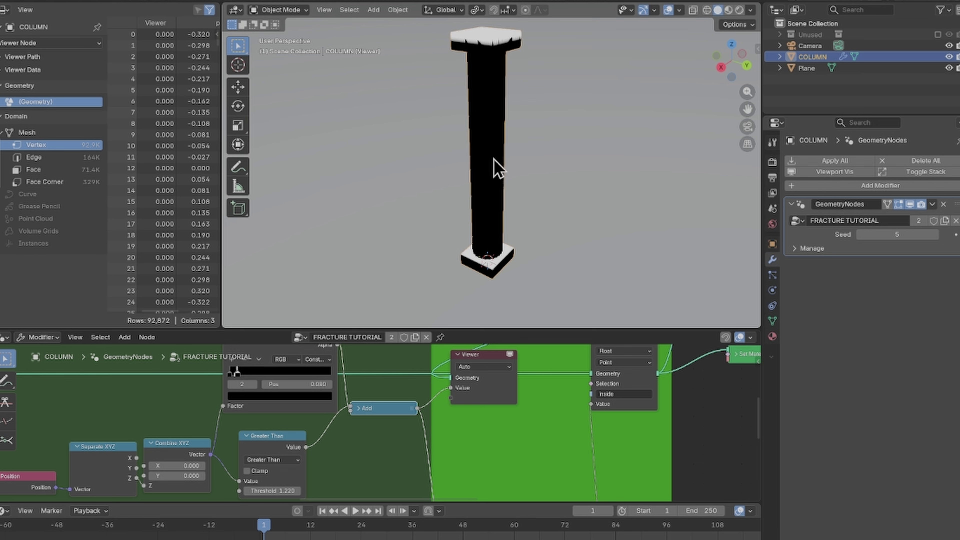
- Preview the Add node that joins the top selection to the crack mask, and inspect the mask along the column
scroll(381, 472, "down", 3)
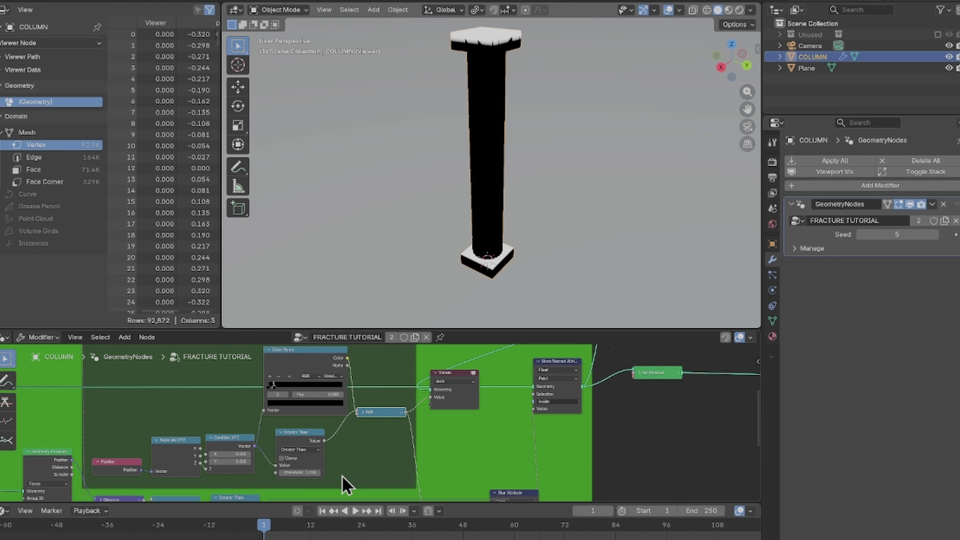
scroll(356, 479, "up", 2)
middle_click_drag(364, 472, 322, 424)
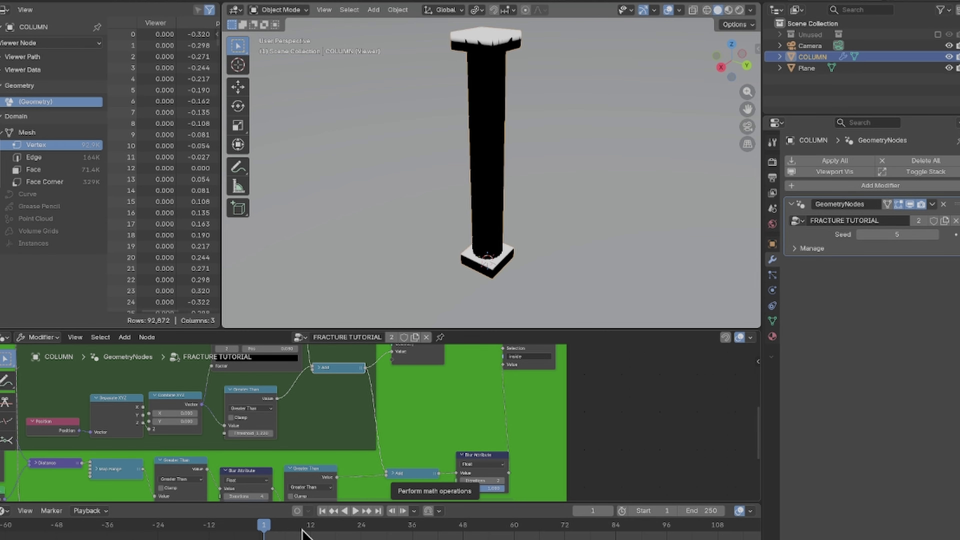
left_click(401, 473, "ctrl+shift")
scroll(478, 140, "up", 5)
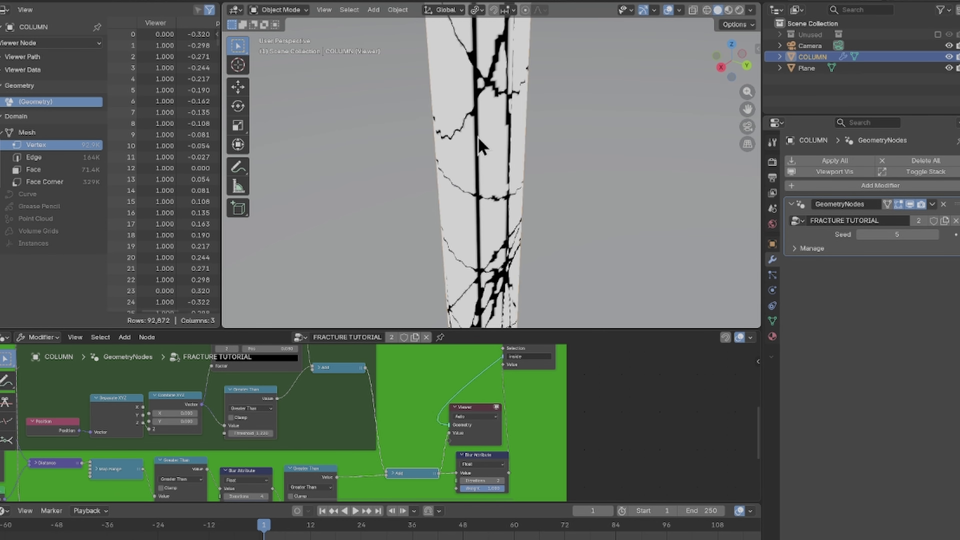
middle_click_drag(480, 142, 504, 128)
scroll(507, 173, "down", 6)
scroll(469, 223, "up", 4)
scroll(455, 438, "down", 4)
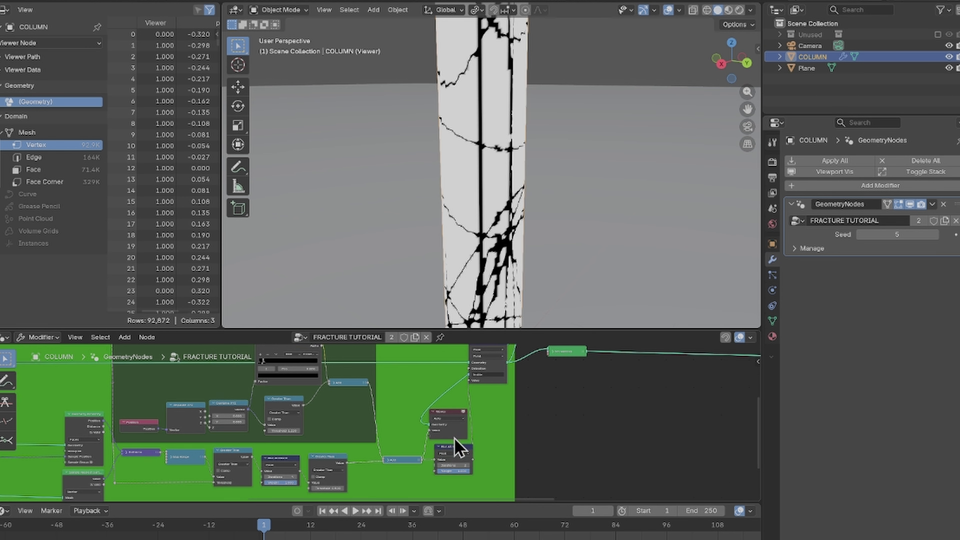
- Preview the final Blur Attribute node with 2 iterations and inspect the softened crack mask on the column
middle_click_drag(479, 455, 445, 439)
scroll(445, 443, "up", 6)
scroll(446, 450, "down", 2)
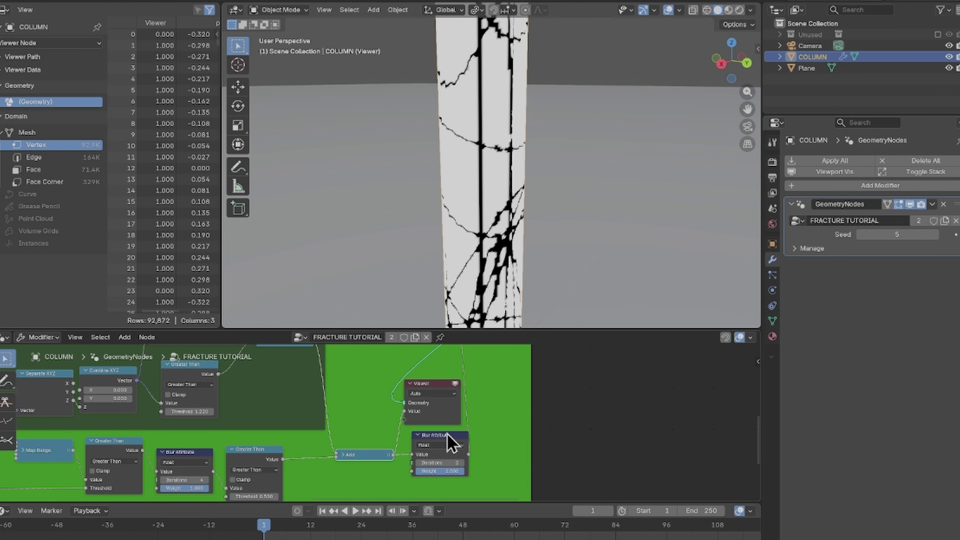
left_click(453, 448, "ctrl+shift")
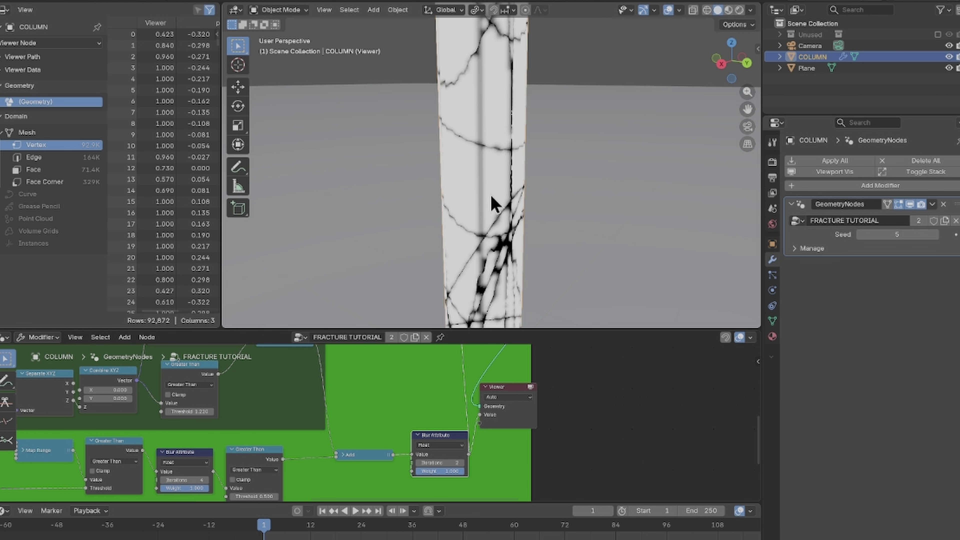
scroll(503, 247, "up", 5)
middle_click_drag(506, 244, 487, 223)
scroll(486, 219, "down", 3)
scroll(488, 223, "down", 3)
scroll(544, 369, "down", 4)
- Delete the Viewer node beside the final Blur Attribute node
middle_click_drag(544, 369, 438, 431)
left_click(413, 452)
left_click(412, 452)
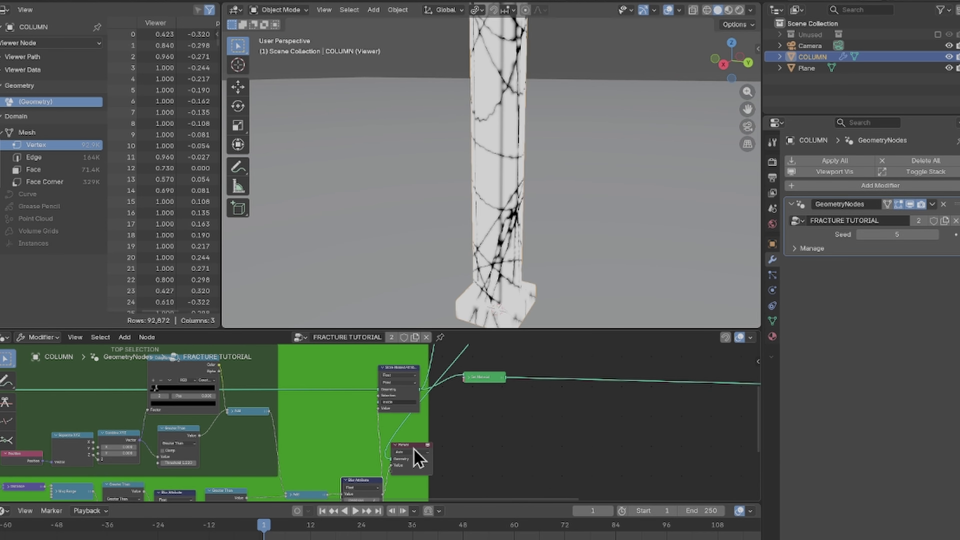
key("x")
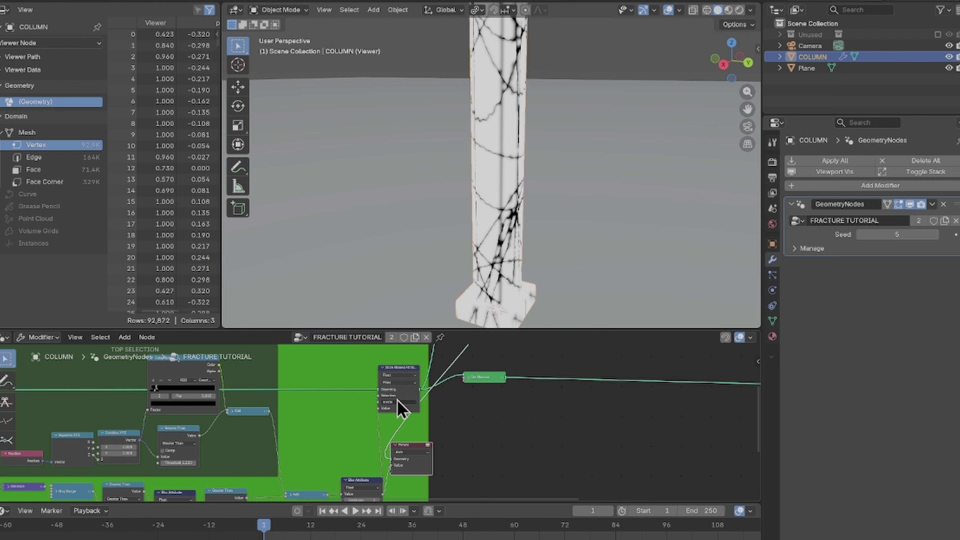
- Move the Scale Elements node into the free space below the link between Set Material and Group Output
middle_click_drag(467, 433, 291, 463)
scroll(346, 467, "down", 2)
middle_click_drag(302, 403, 317, 444)
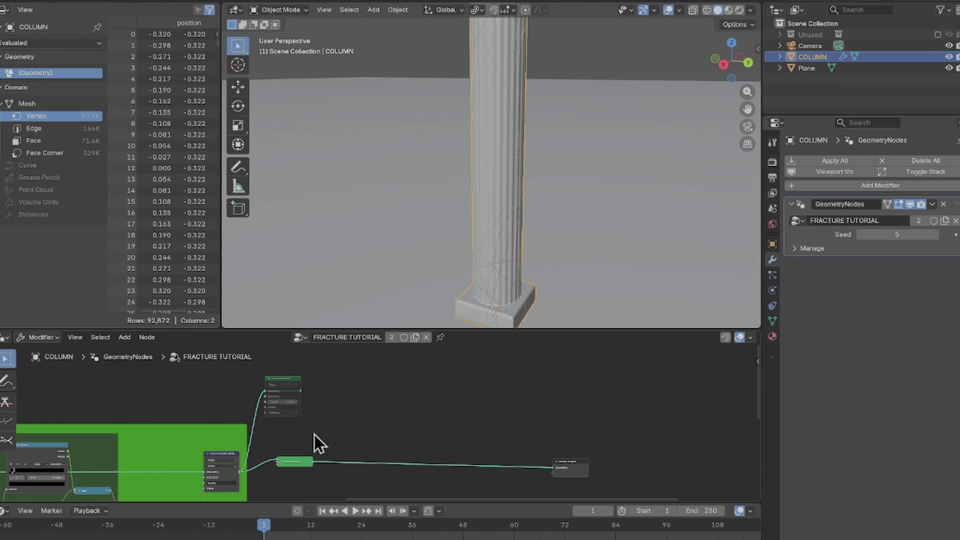
left_click_drag(288, 380, 433, 417)
middle_click_drag(433, 417, 318, 405)
scroll(319, 404, "up", 4)
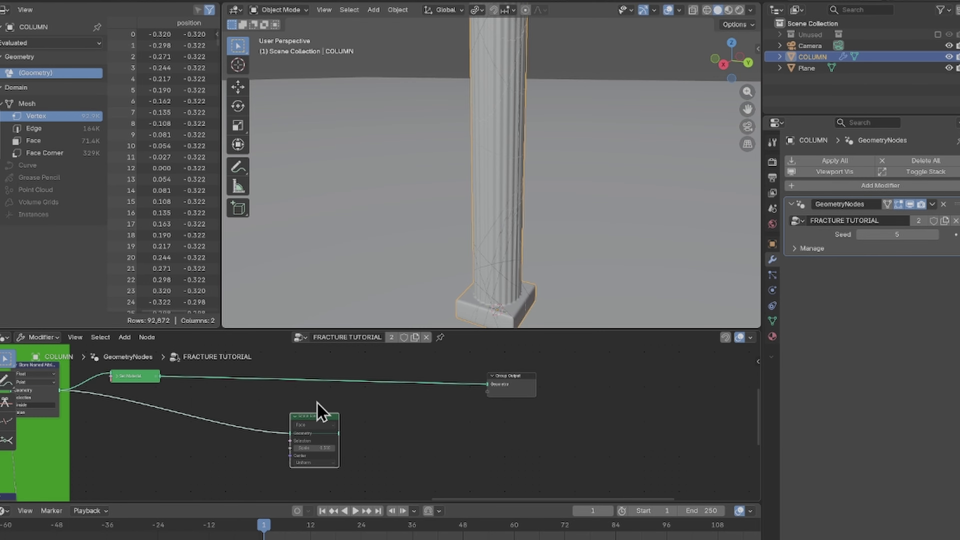
- Preview the Scale Elements node's geometry and inspect the separated column pieces from above
left_click(302, 418, "ctrl+shift")
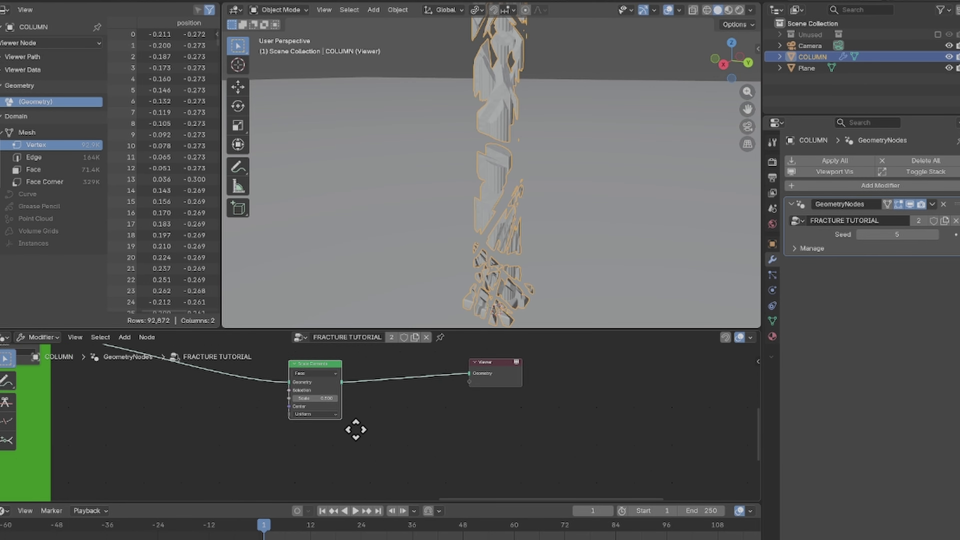
middle_click_drag(356, 429, 369, 462)
scroll(491, 165, "up", 4)
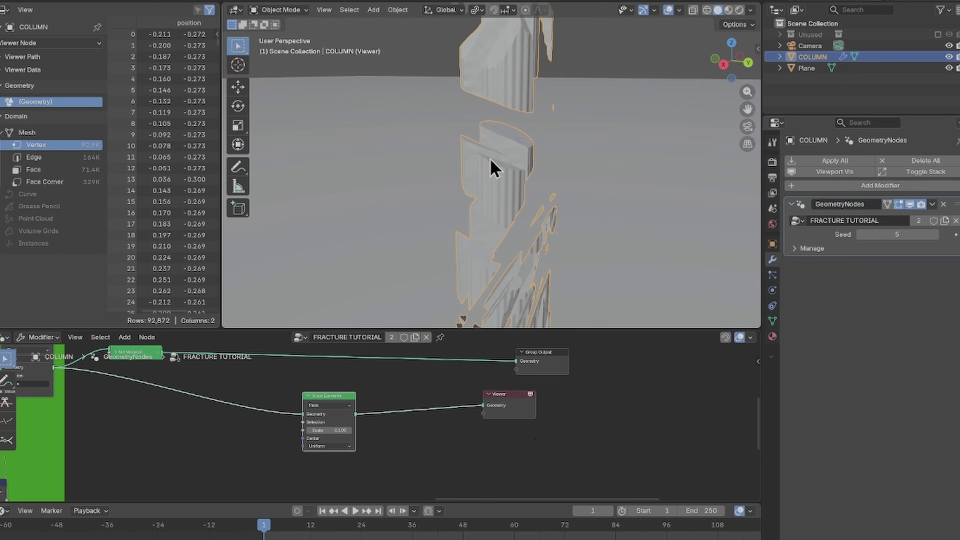
middle_click_drag(490, 165, 424, 296)
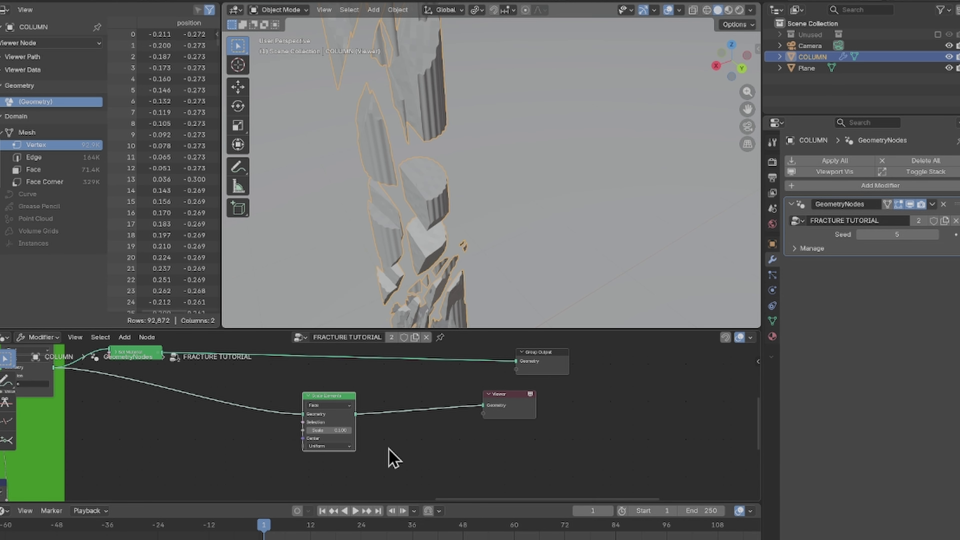
- Add a Float Named Attribute node beside Scale Elements and set it to read the Inside attribute
key("shift+a")
mouse_move(397, 451)
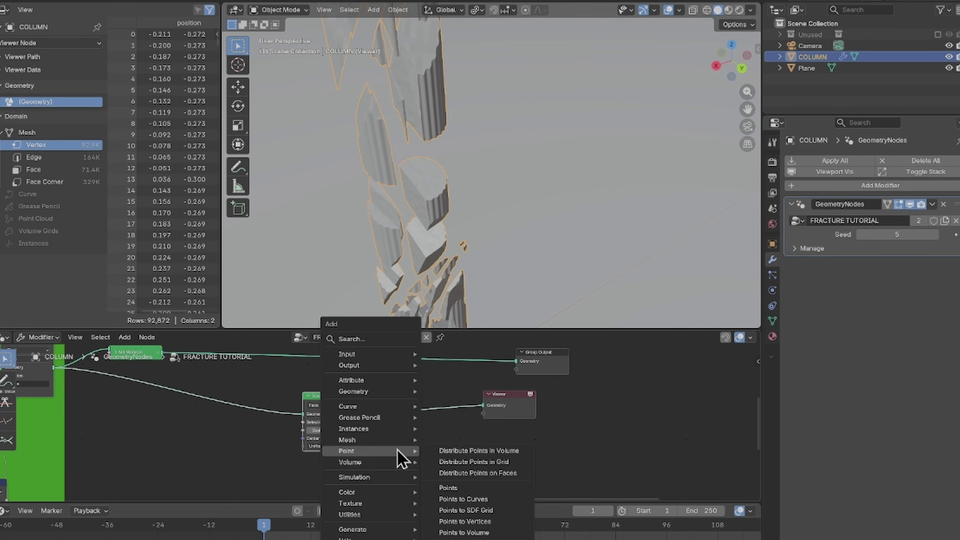
type("named")
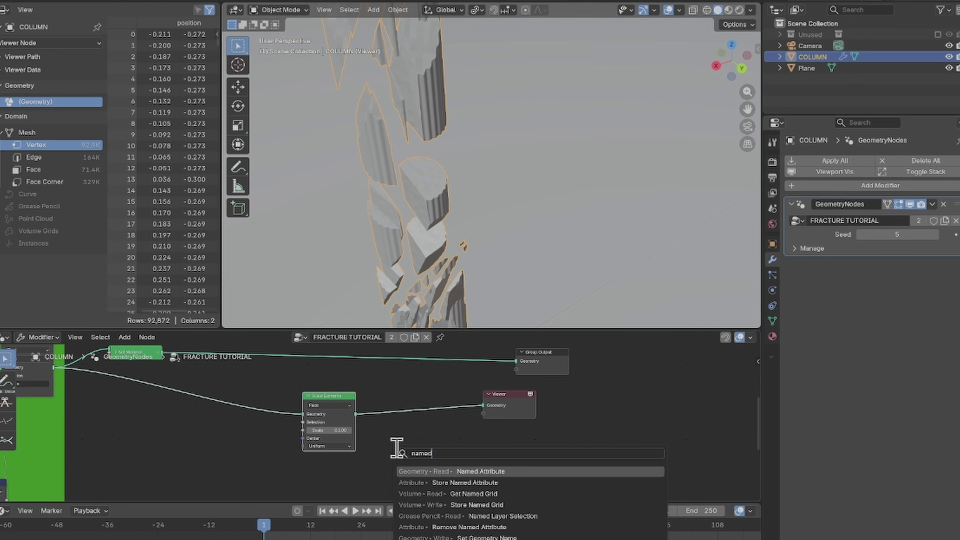
left_click(467, 471)
left_click(378, 423)
left_click(390, 460)
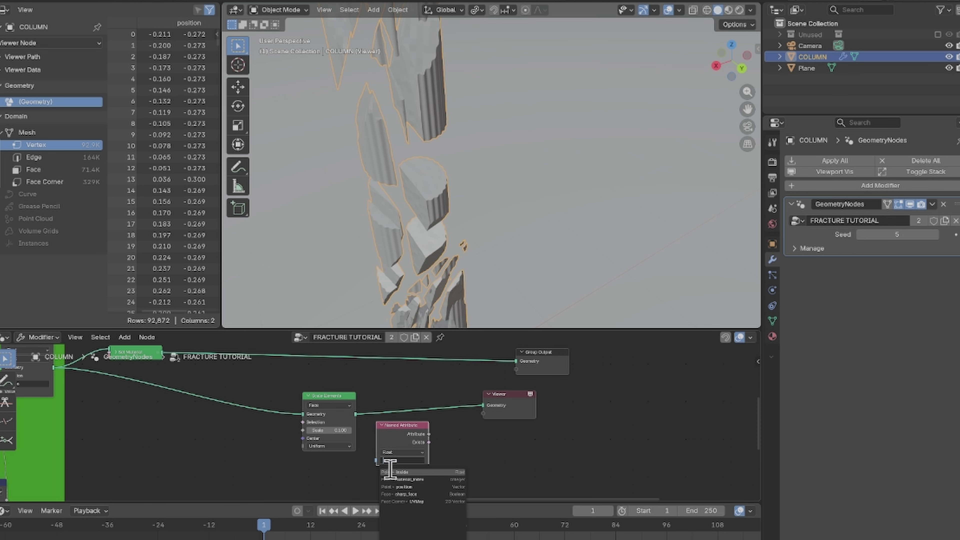
left_click(434, 471)
scroll(382, 478, "up", 4)
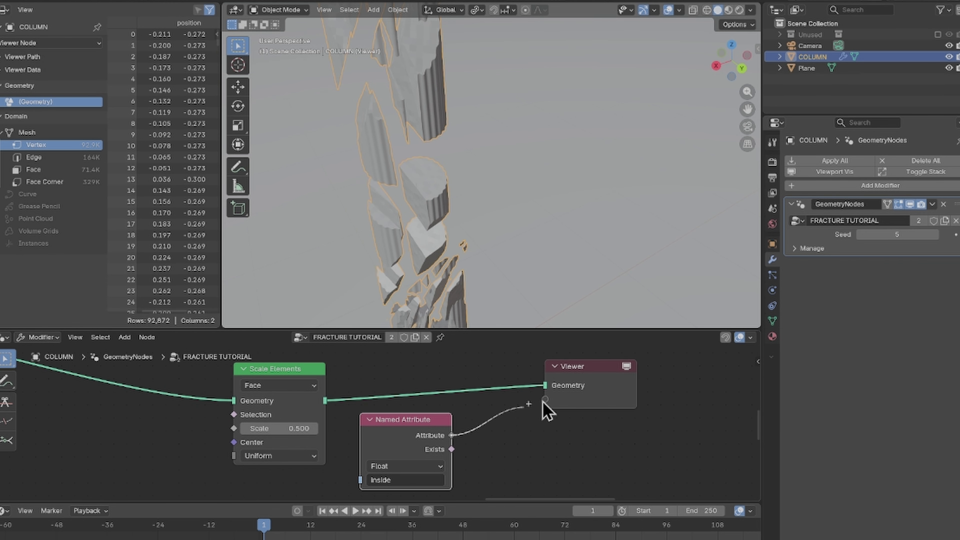
- Connect the Inside Named Attribute to the Viewer's attribute input and inspect the mask across the column pieces
left_click_drag(550, 400, 547, 407)
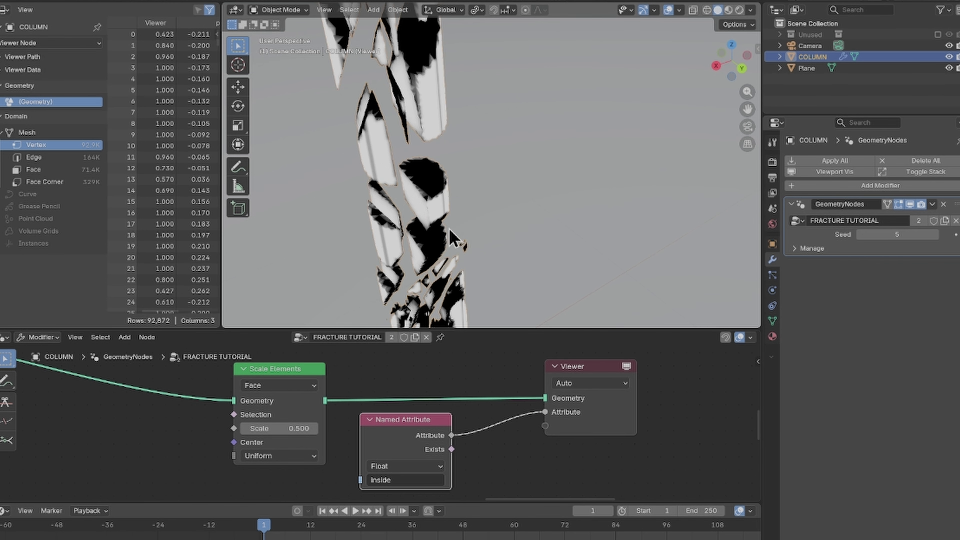
scroll(476, 257, "up", 3)
mouse_move(476, 257)
middle_mouse_down()
mouse_move(435, 219)
mouse_move(289, 231)
mouse_move(761, 244)
mouse_move(331, 298)
mouse_move(487, 279)
mouse_move(453, 295)
mouse_move(424, 212)
mouse_move(491, 219)
mouse_move(448, 223)
mouse_move(359, 204)
mouse_move(517, 272)
mouse_move(456, 250)
mouse_move(575, 236)
mouse_move(559, 254)
middle_mouse_up()
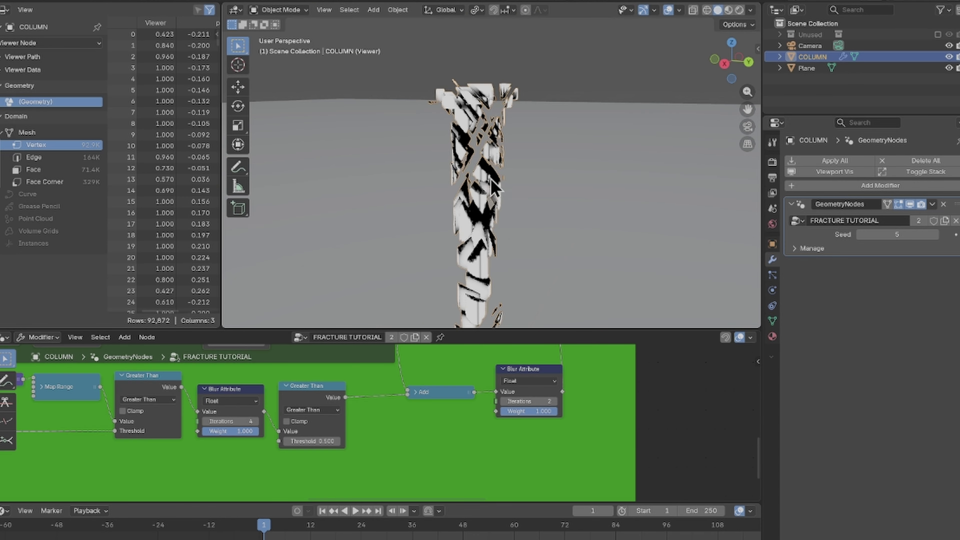
middle_click_drag(490, 179, 464, 227)
scroll(369, 445, "down", 3)
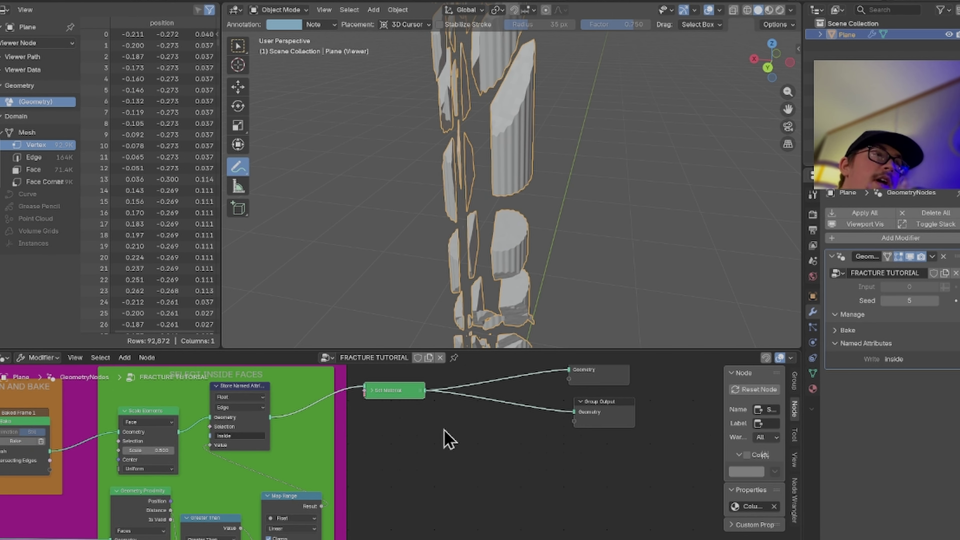
- Show the viewport in rendered shading and inspect the cut faces of the column pieces up close
middle_click_drag(445, 438, 414, 438)
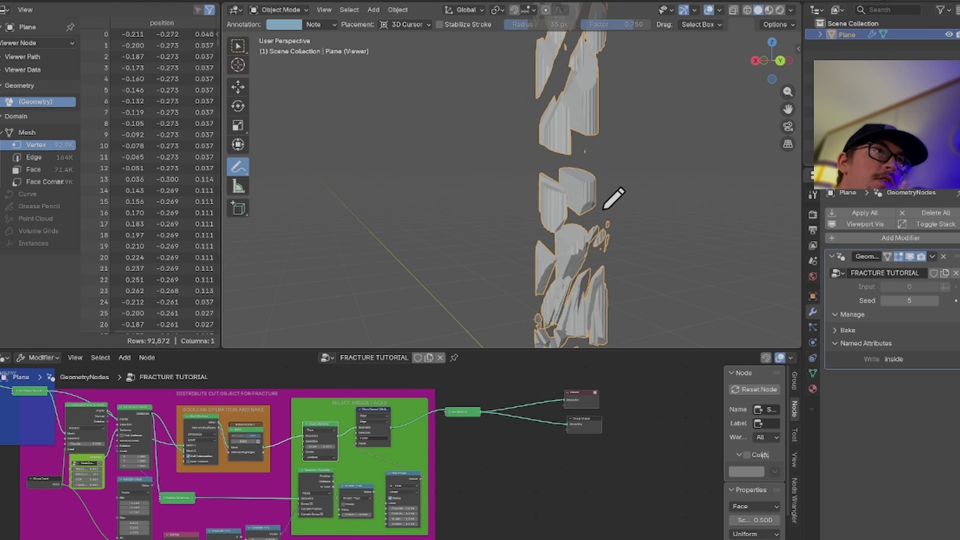
scroll(527, 217, "up", 6)
middle_click_drag(467, 230, 484, 244)
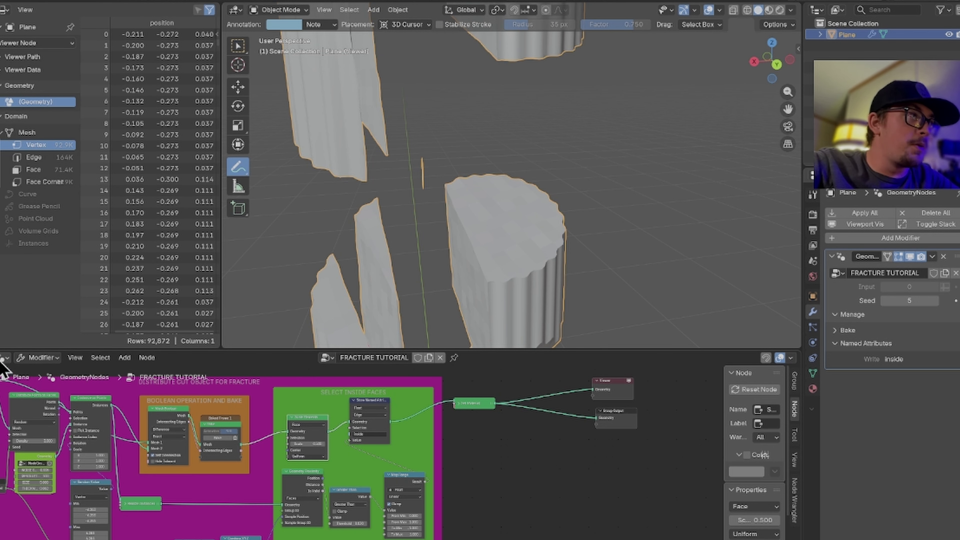
left_click(780, 9)
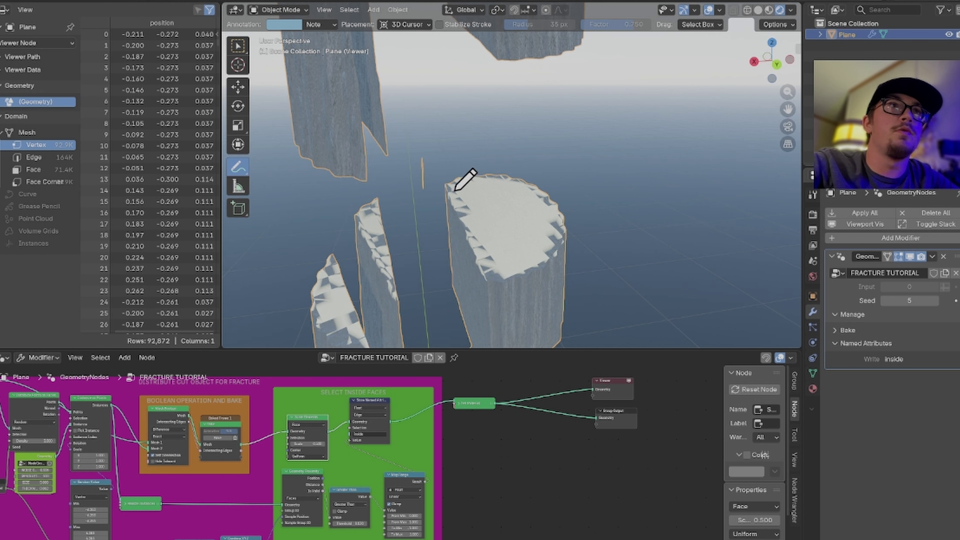
scroll(541, 266, "up", 5)
middle_click_drag(506, 279, 526, 269)
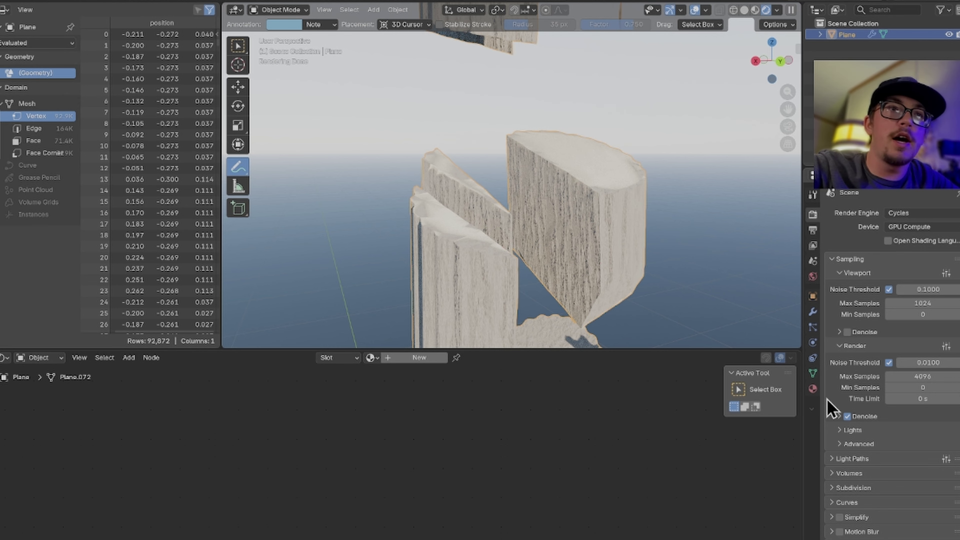
- Add a material slot to the Plane object and assign the existing Column Material to it
left_click(812, 390)
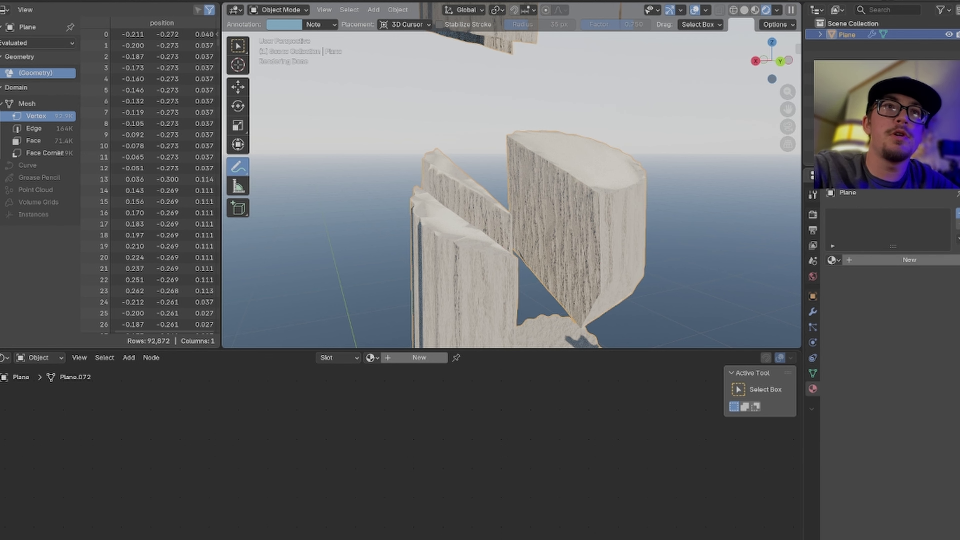
left_click(958, 213)
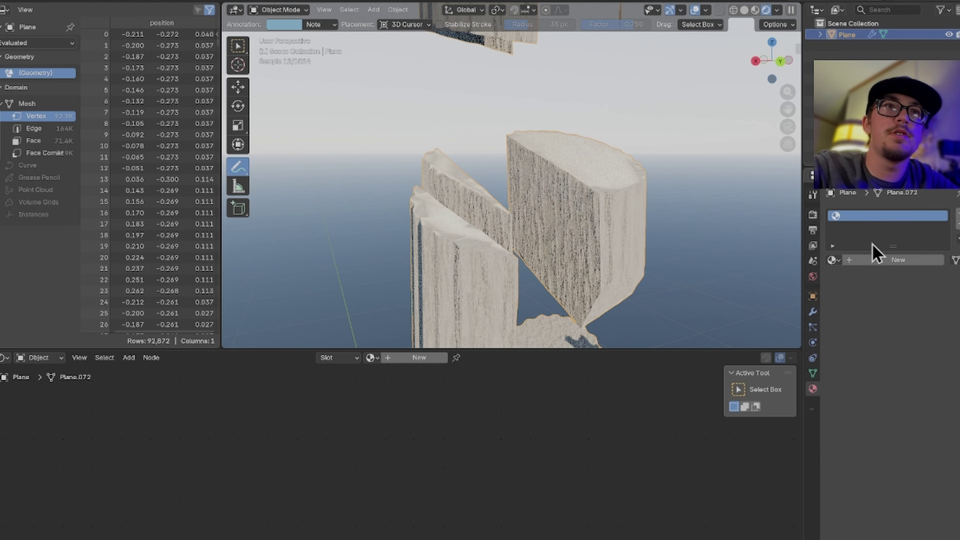
left_click(838, 260)
left_click(660, 292)
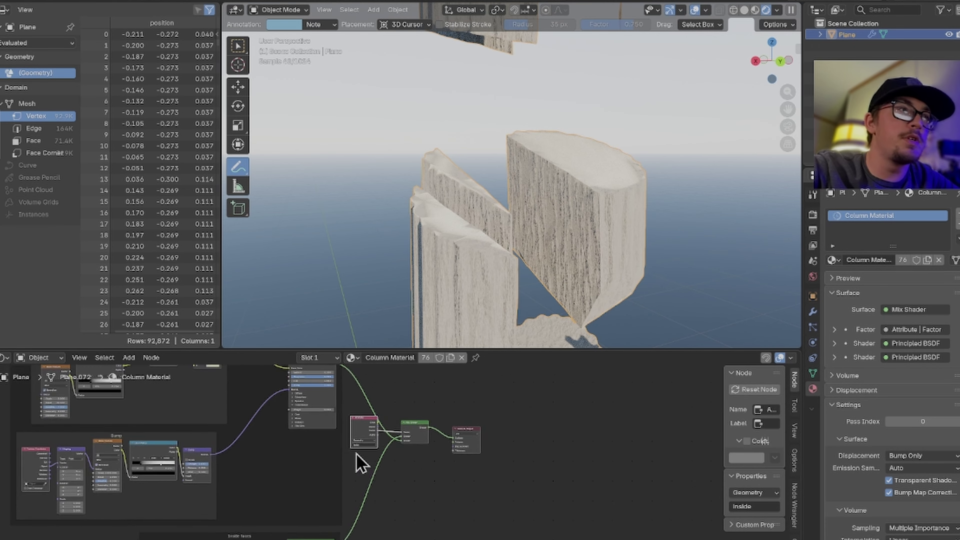
- Move the Attribute node farther from the Mix Shader in Column Material and search for an Invert Color node to add
scroll(359, 465, "up", 6)
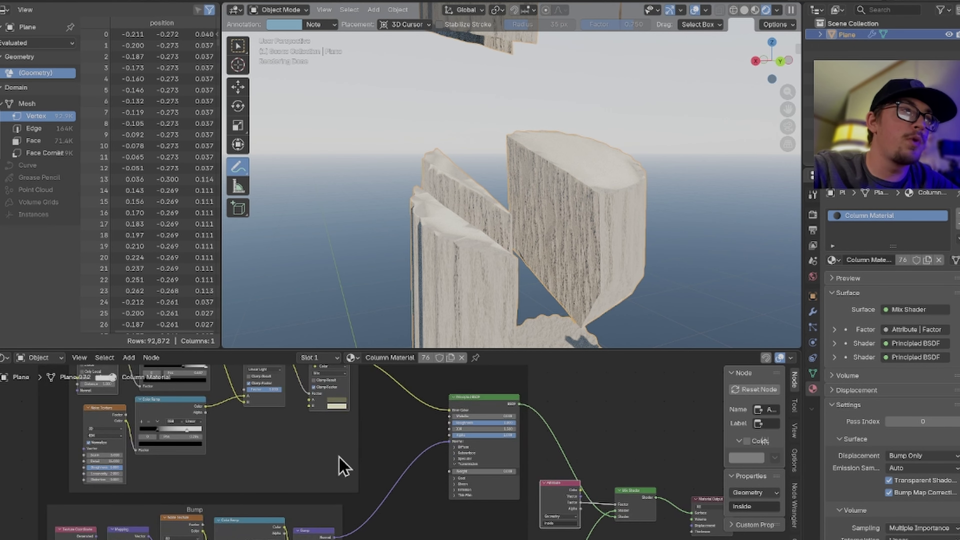
middle_click_drag(342, 467, 395, 495)
scroll(378, 465, "up", 4)
left_click_drag(333, 435, 294, 441)
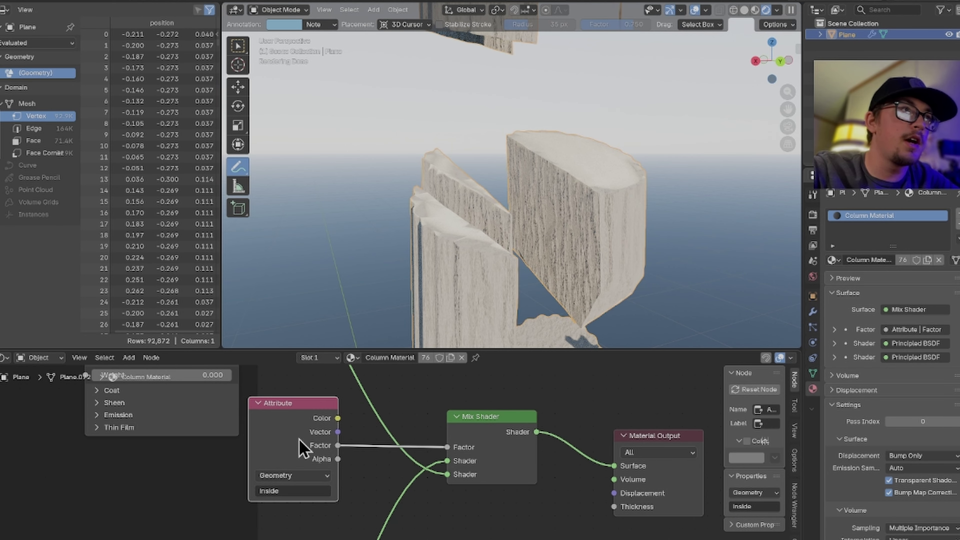
key("shift+a")
type("Inv")
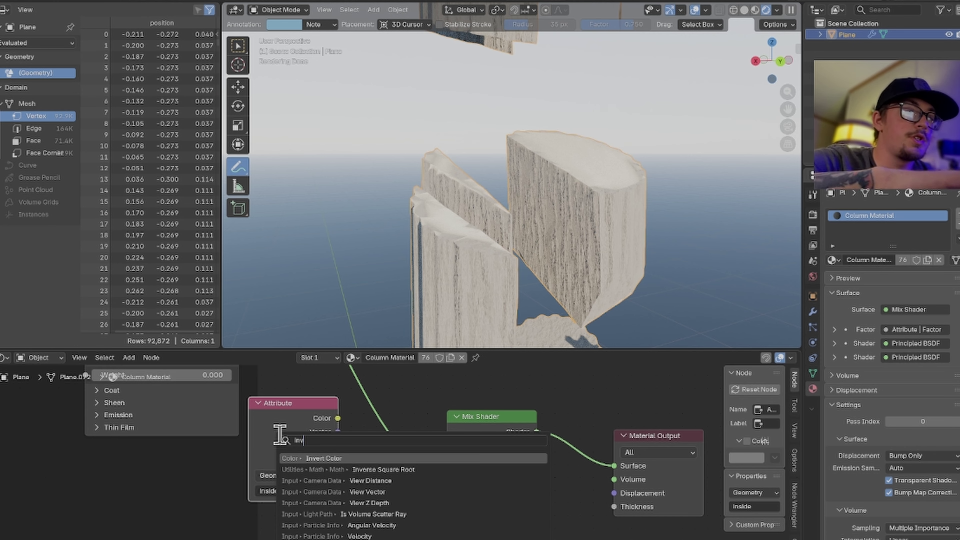